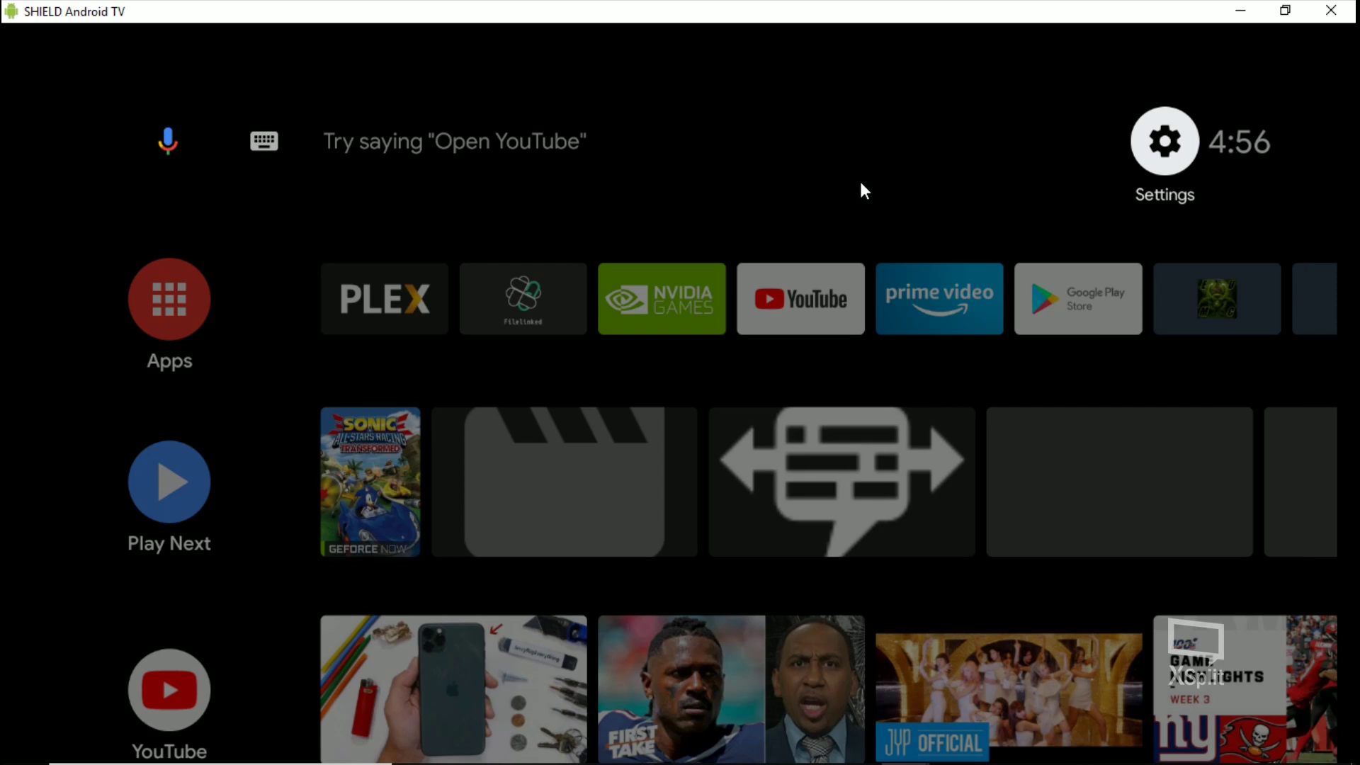
- Move along the home screen app row to the Google Play Store tile
{"action": "key", "text": "Down"}
{"action": "key", "text": "Right"}
{"action": "key", "text": "Right"}
{"action": "key", "text": "Right"}
{"action": "key", "text": "Right"}
{"action": "key", "text": "Right"}
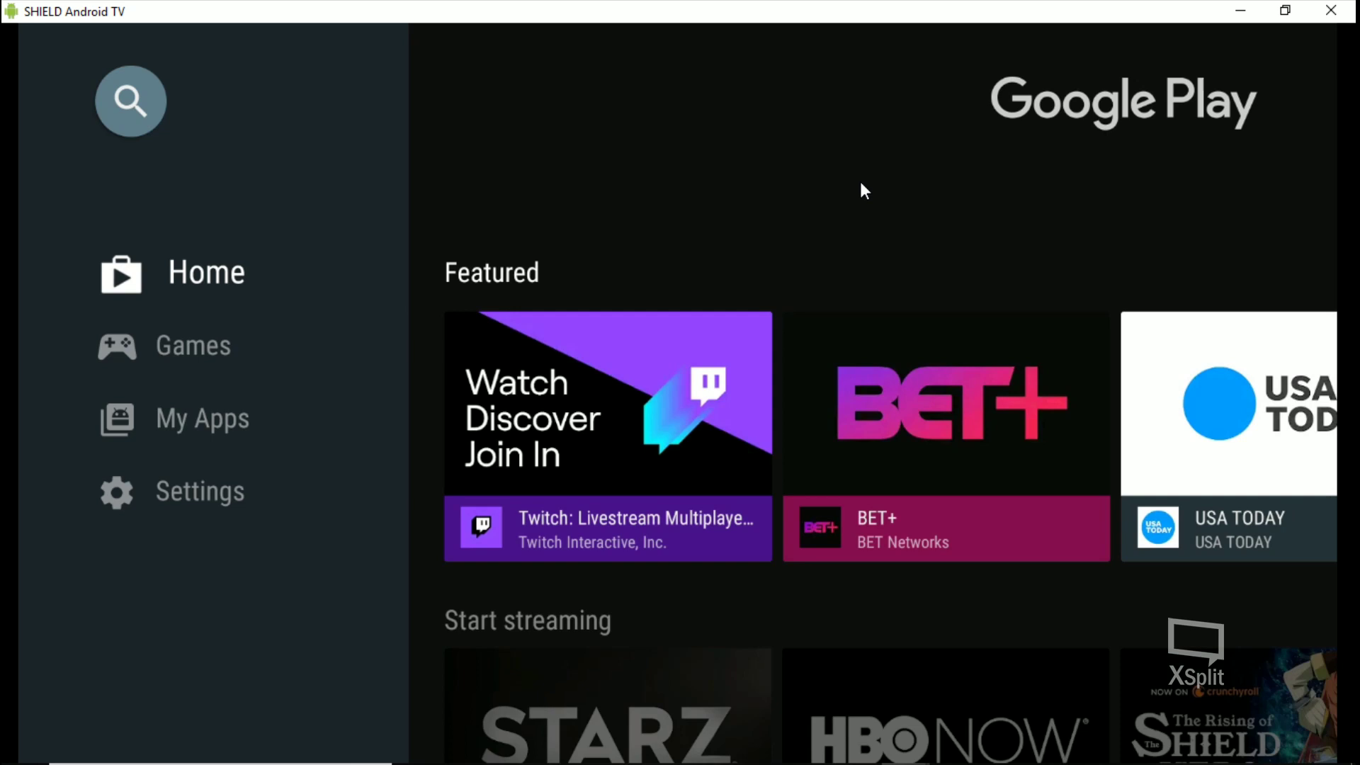
- Search the Play Store for PUFFIN and install Puffin TV - Fast Web Browser
{"action": "key", "text": "Up"}
{"action": "key", "text": "Return"}
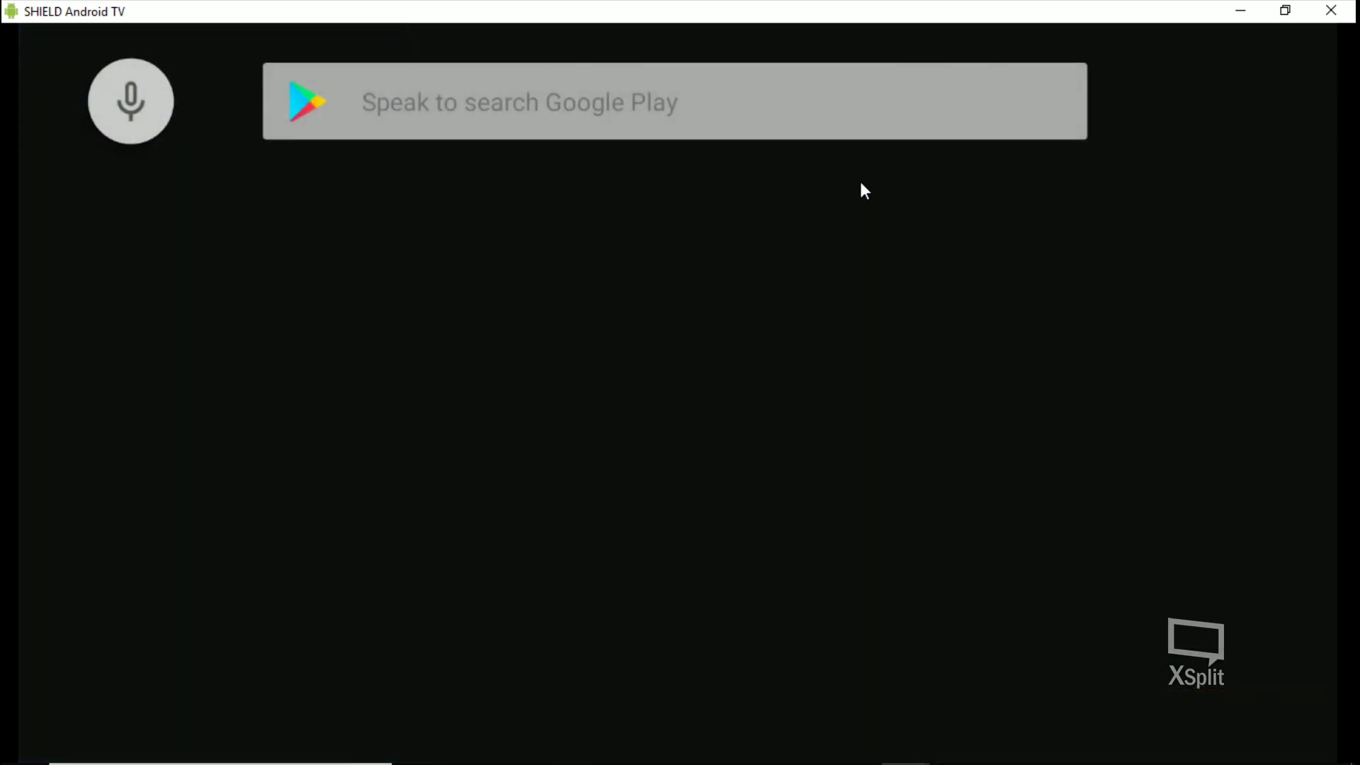
{"action": "key", "text": "Right"}
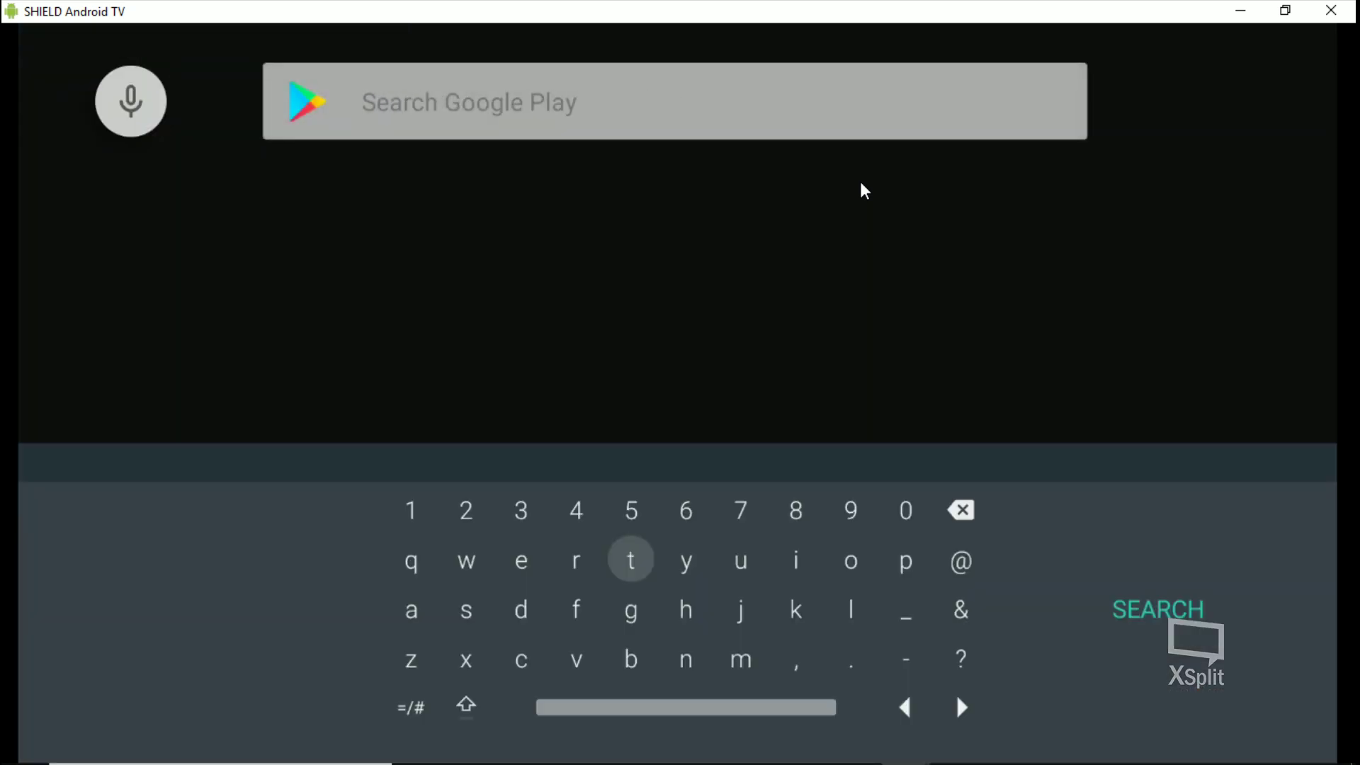
{"action": "type", "text": "PUFFIN"}
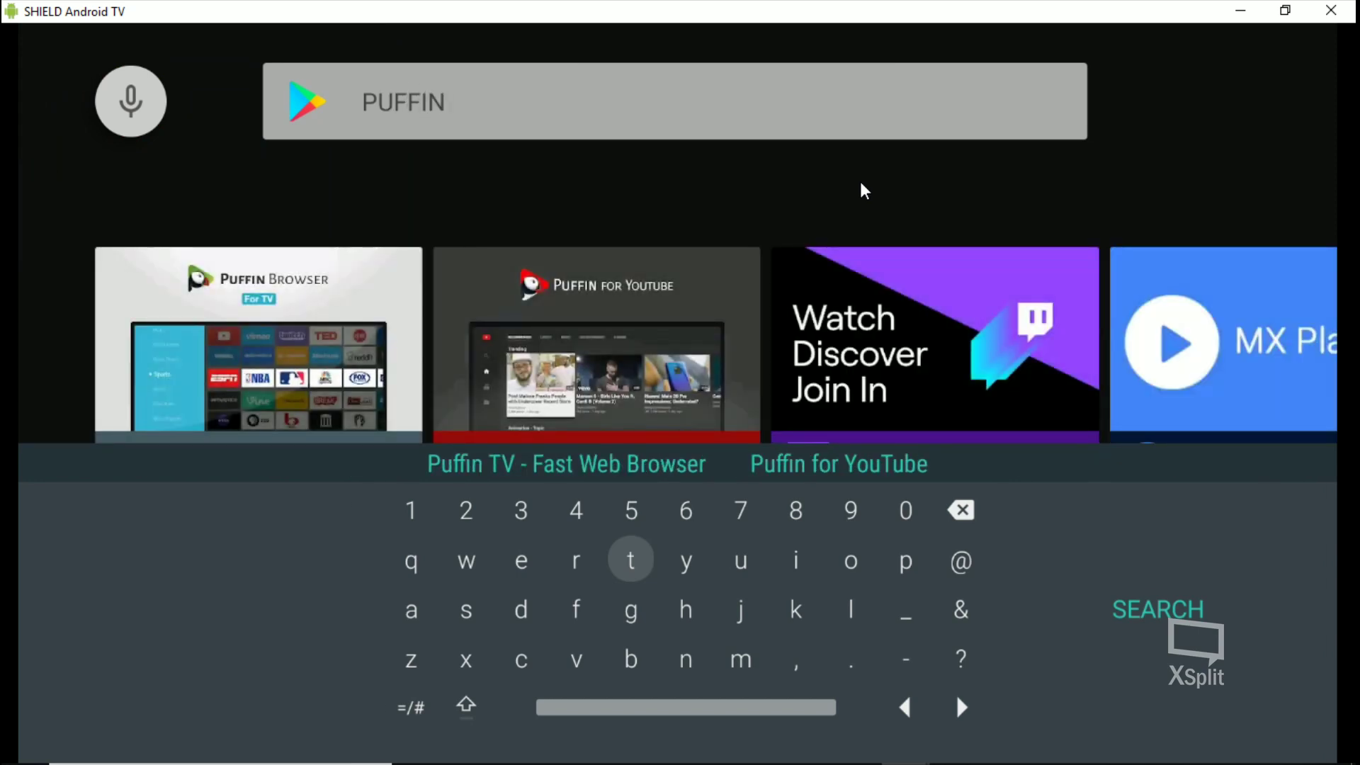
{"action": "key", "text": "Right"}
{"action": "key", "text": "Return"}
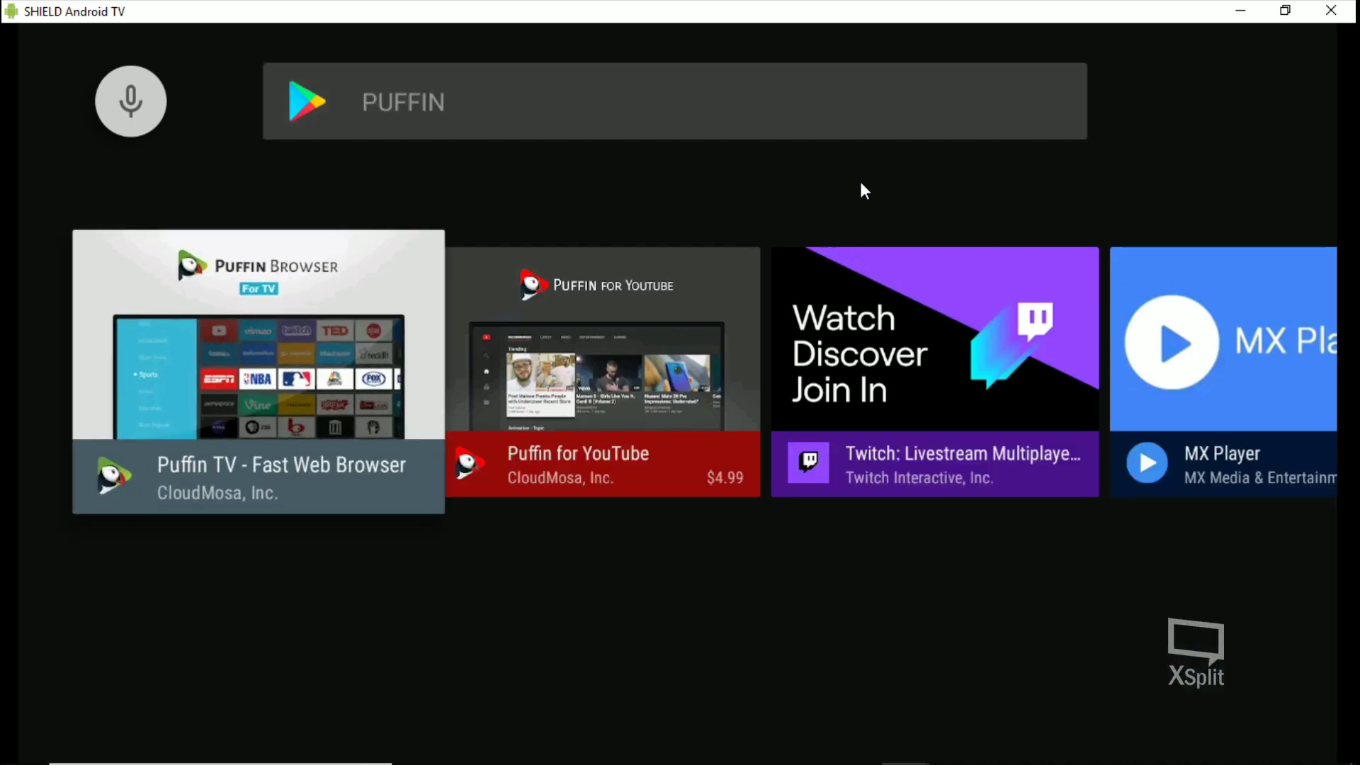
{"action": "key", "text": "Return"}
{"action": "key", "text": "Return"}
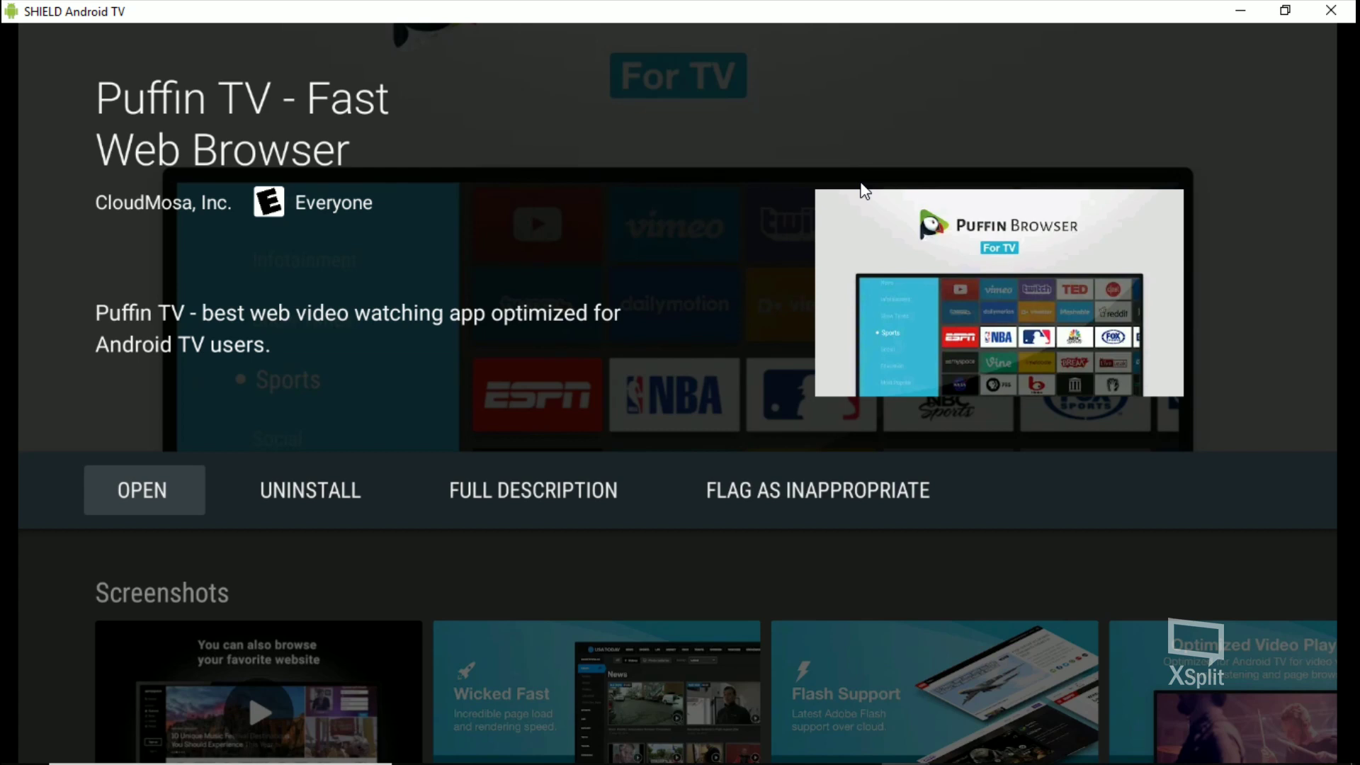
- Launch the installed Puffin TV browser and look over its start page
{"action": "key", "text": "Return"}
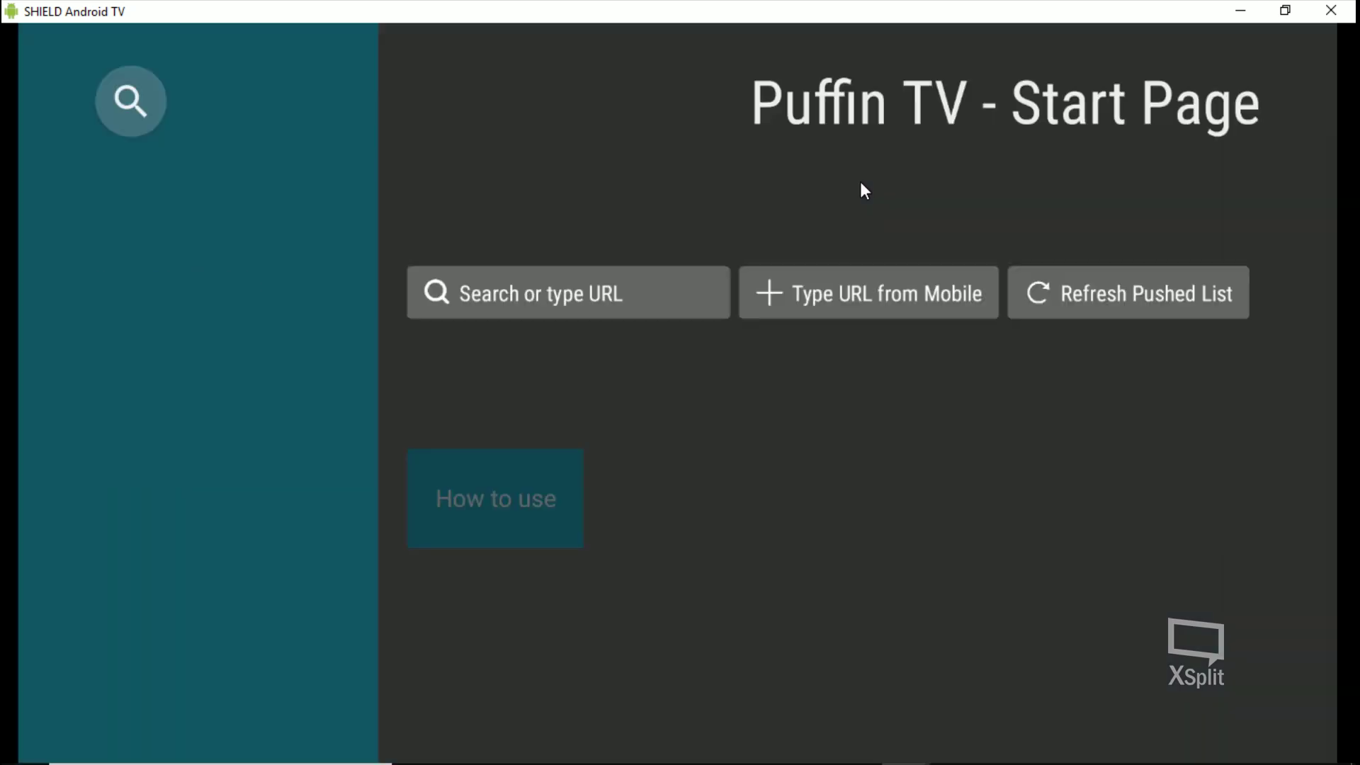
{"action": "key", "text": "Down"}
{"action": "key", "text": "Up"}
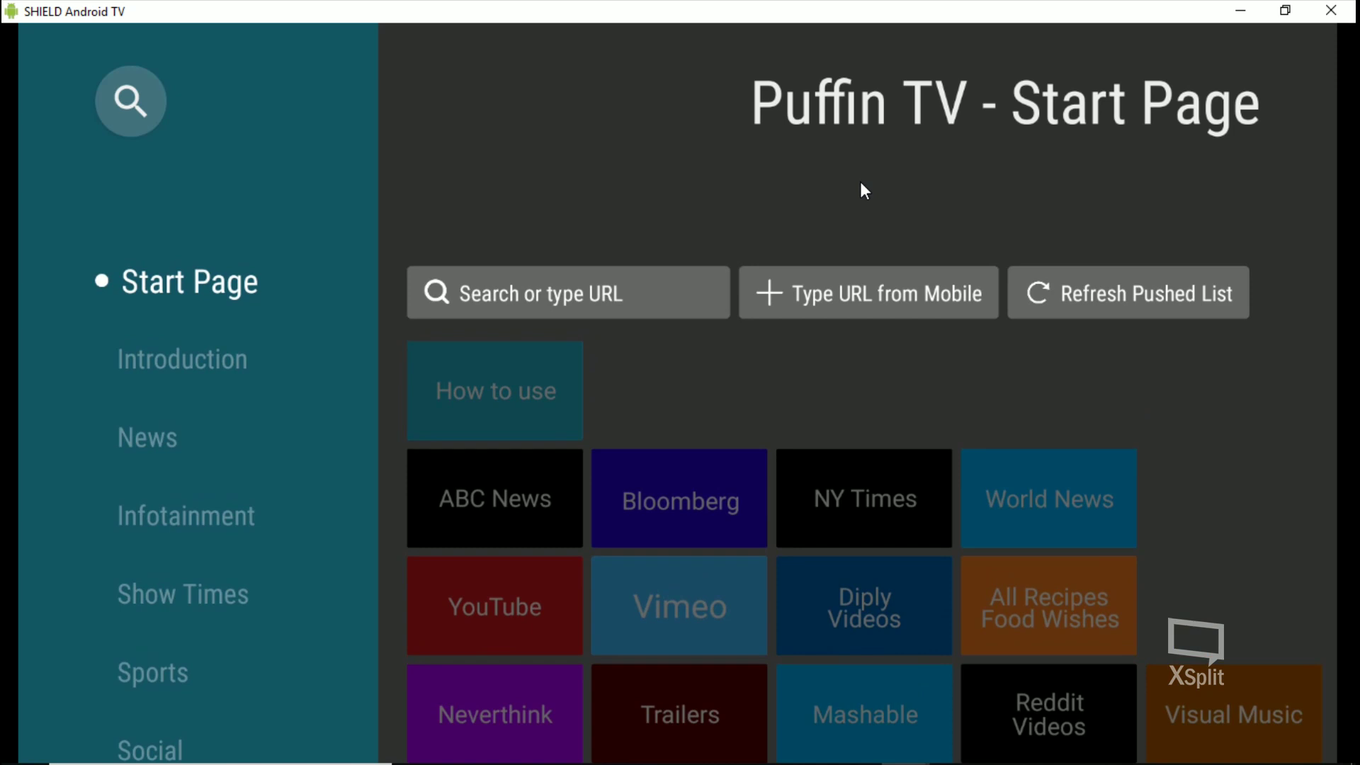
{"action": "key", "text": "Right"}
{"action": "key", "text": "Return"}
{"action": "key", "text": "Right"}
{"action": "key", "text": "Left"}
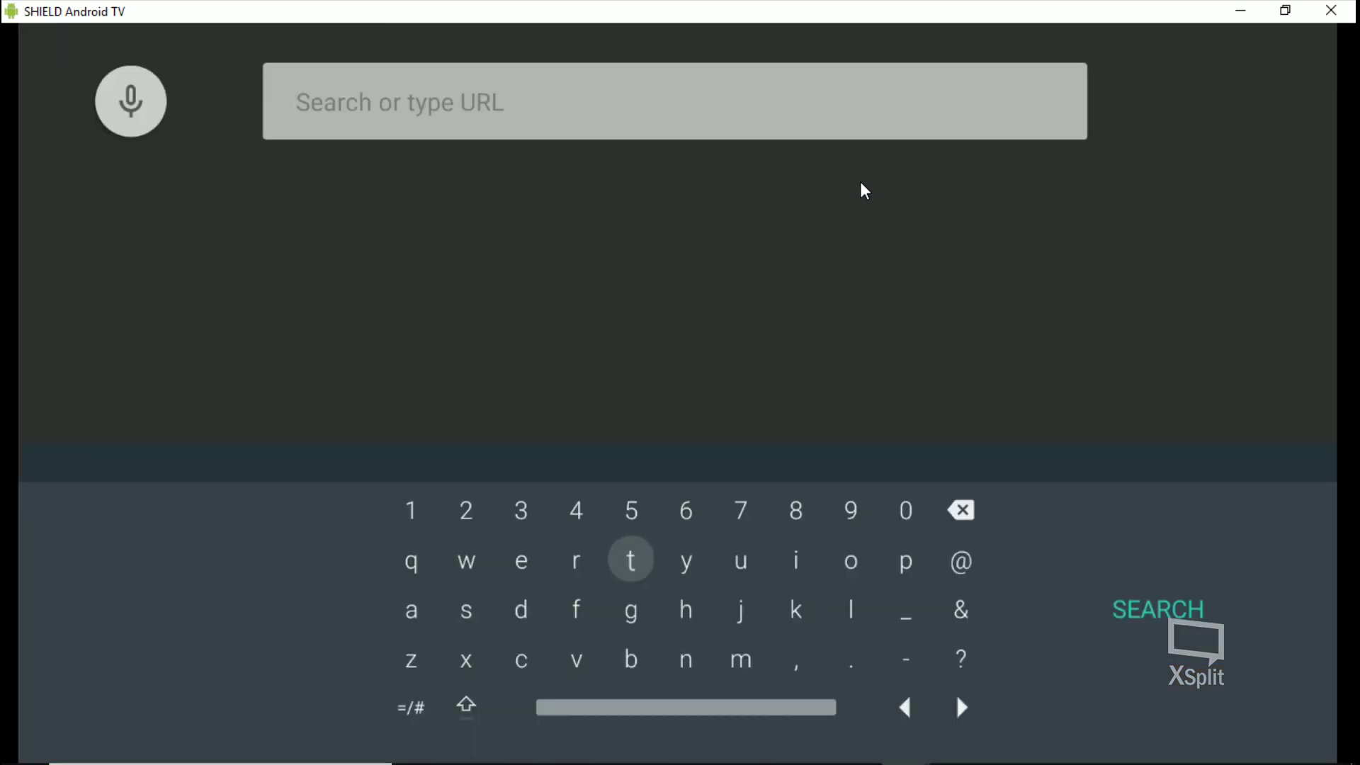
{"action": "type", "text": "http"}
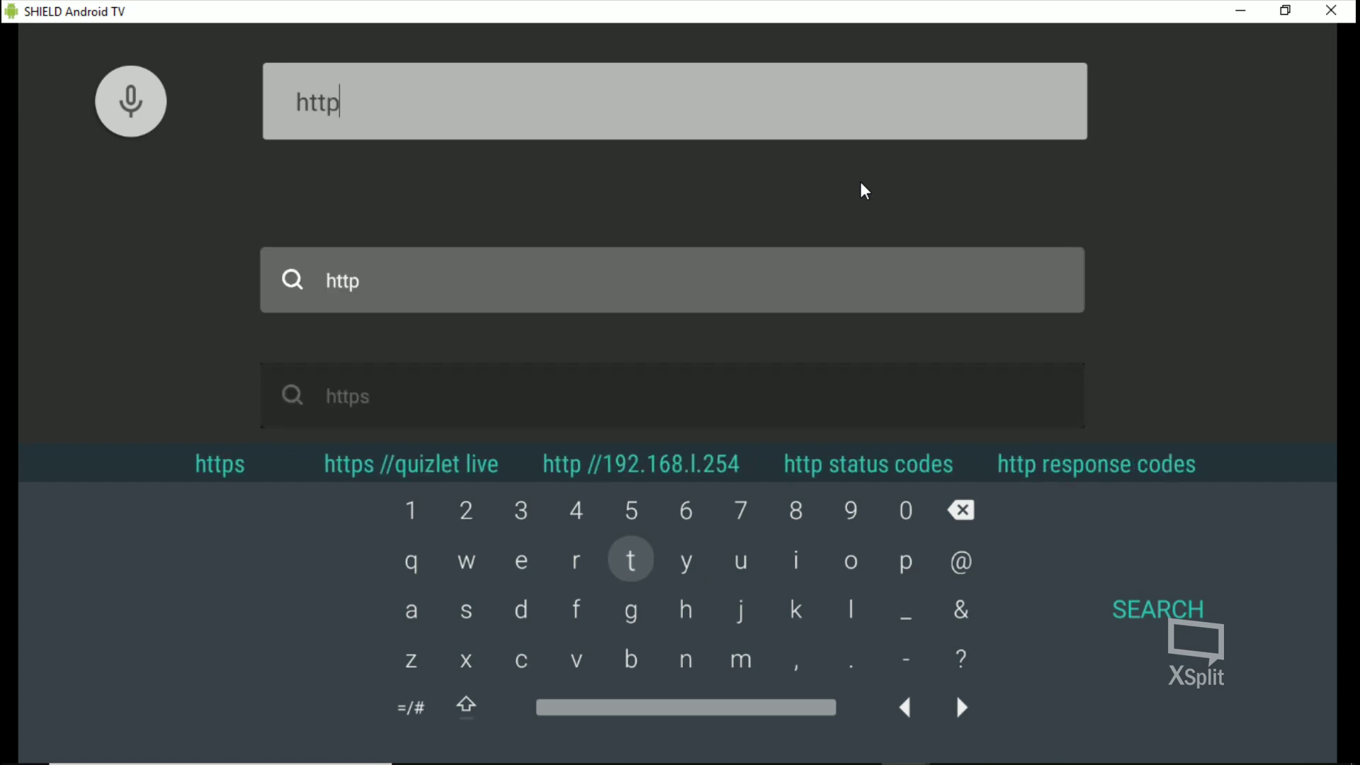
{"action": "type", "text": "://"}
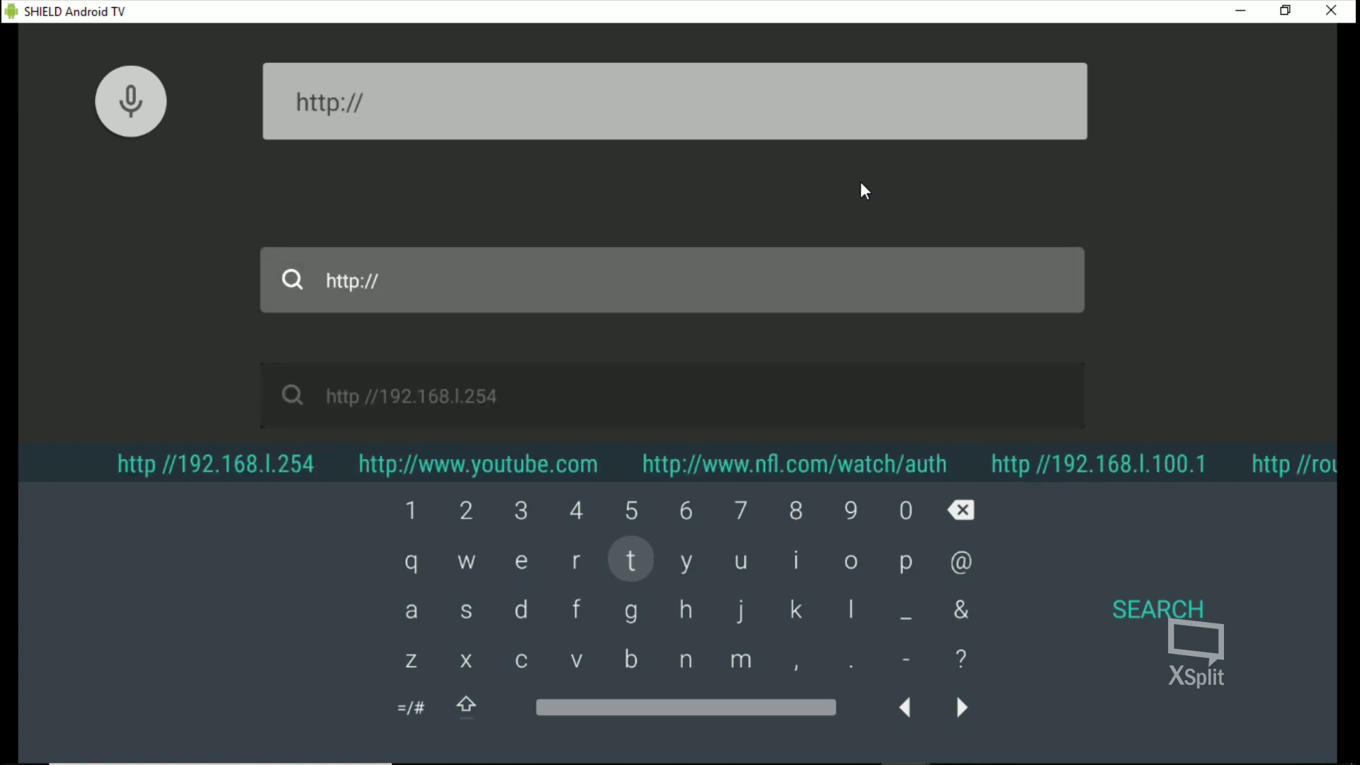
{"action": "type", "text": "get"}
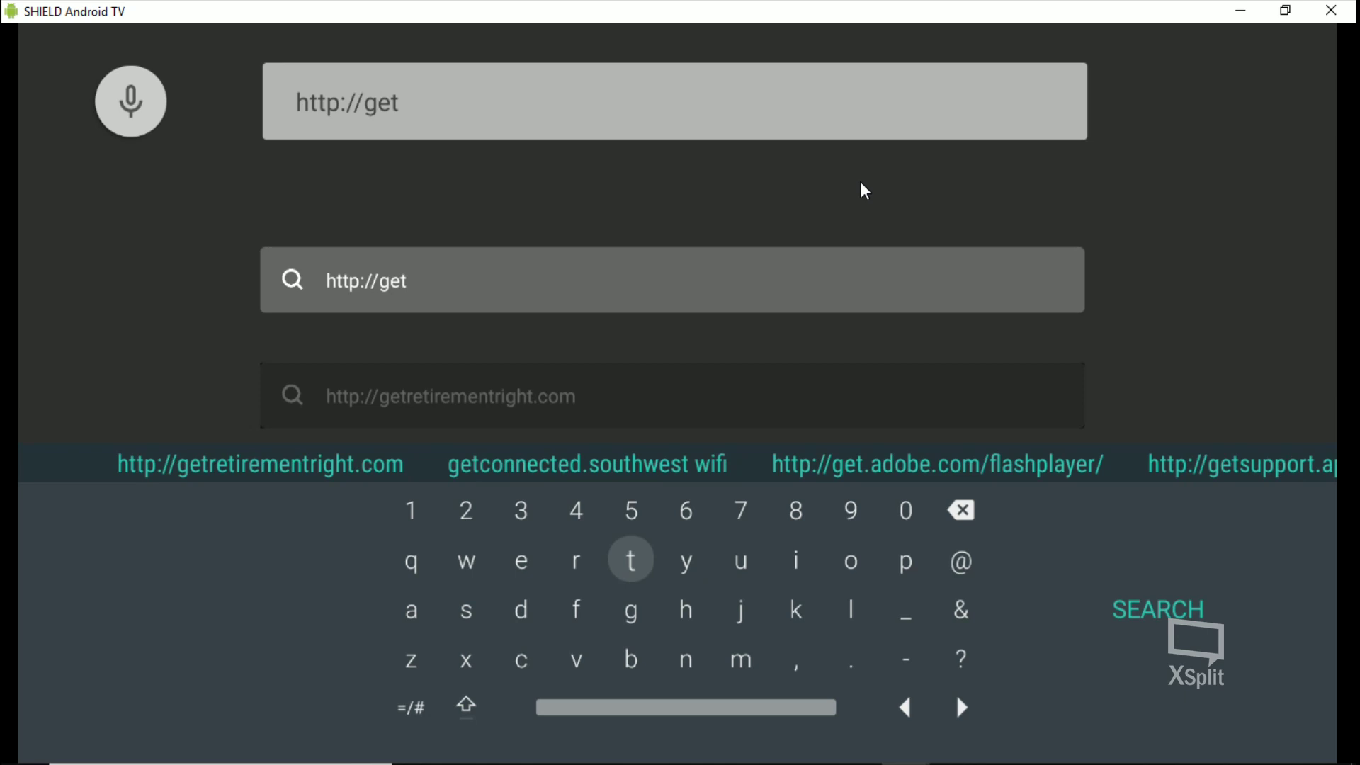
{"action": "type", "text": ".filel"}
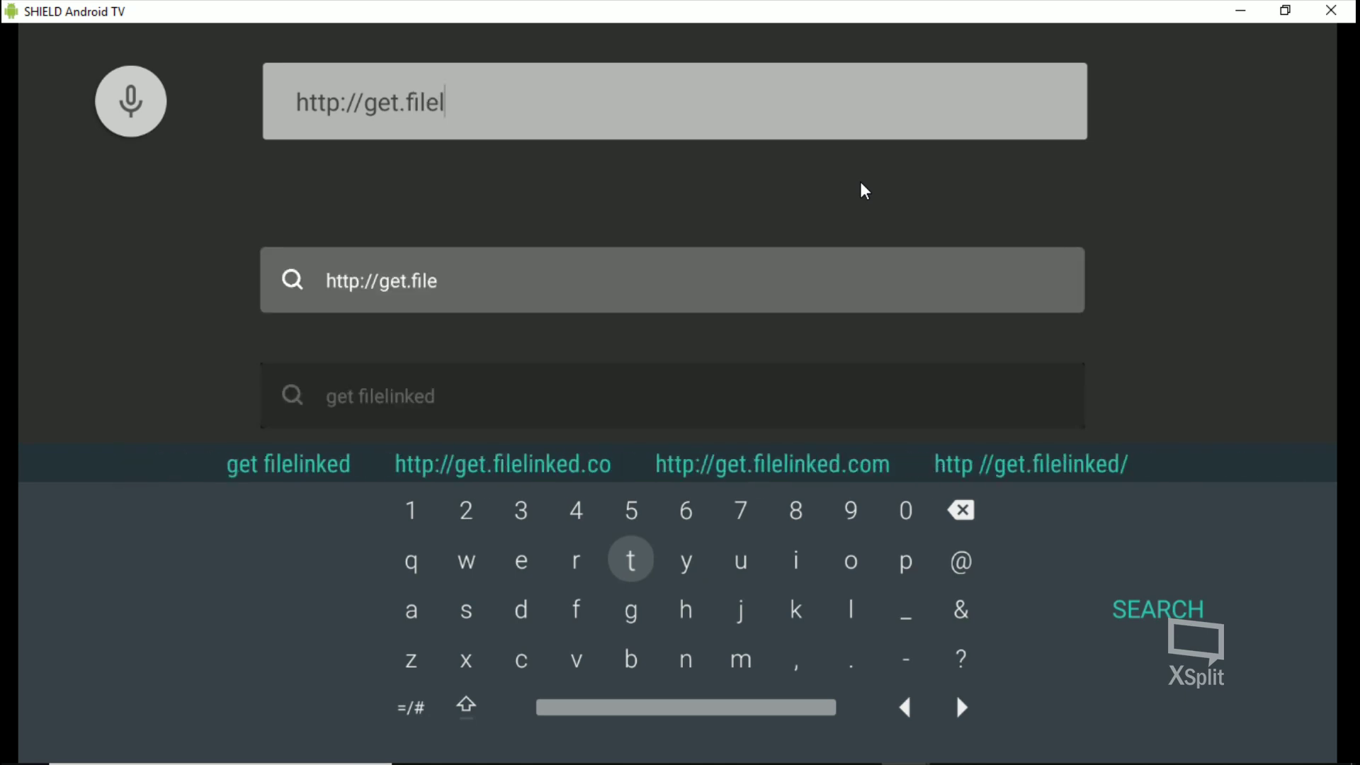
{"action": "type", "text": "inked"}
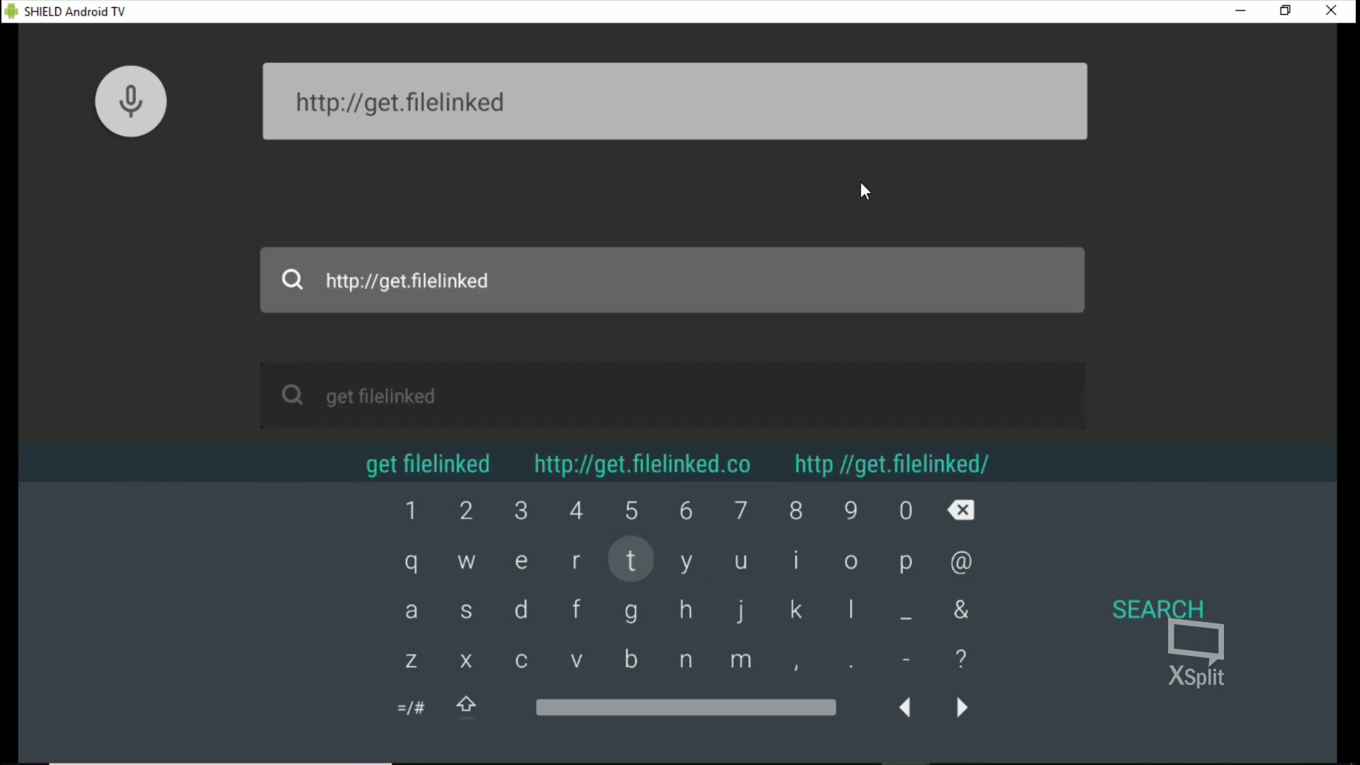
{"action": "type", "text": ".com"}
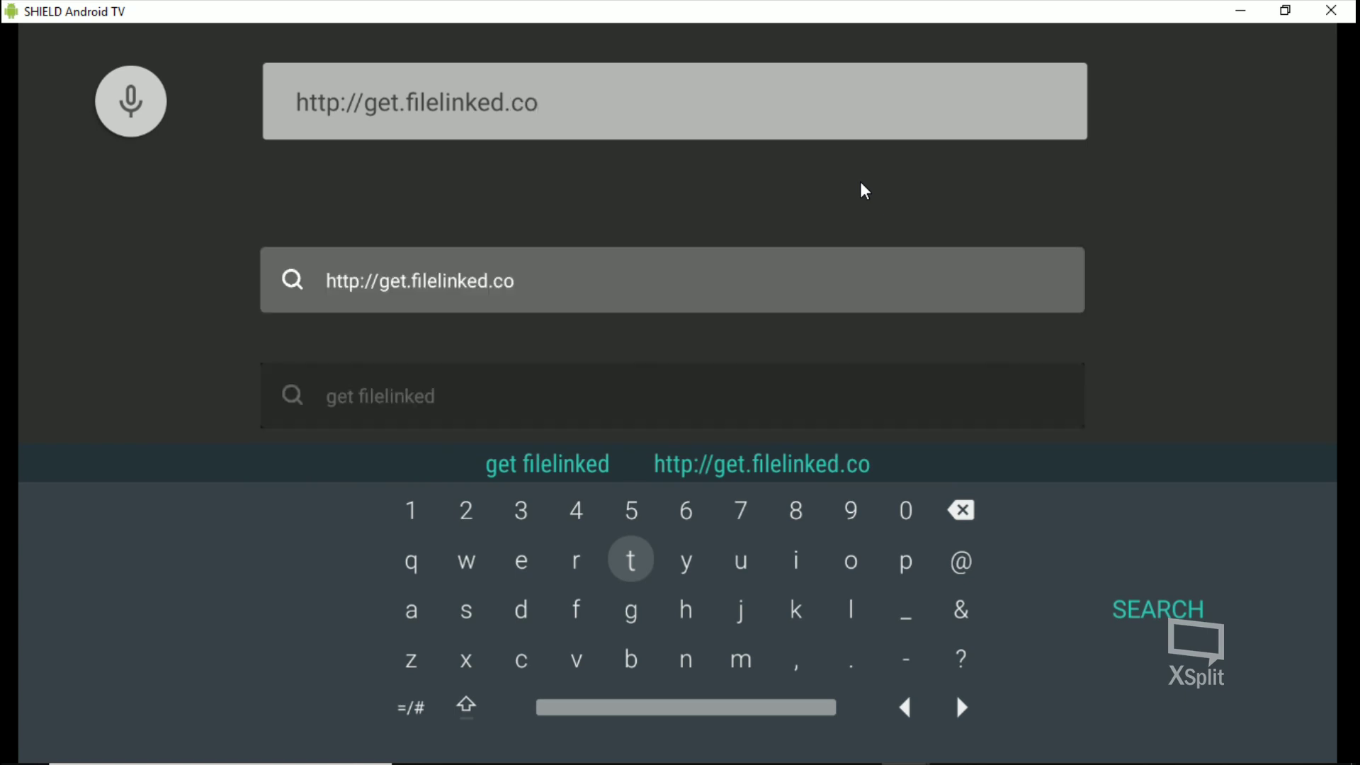
{"action": "key", "text": "Right"}
{"action": "key", "text": "Right"}
{"action": "key", "text": "Right"}
{"action": "key", "text": "Right"}
{"action": "key", "text": "Right"}
{"action": "key", "text": "Right"}
{"action": "key", "text": "Right"}
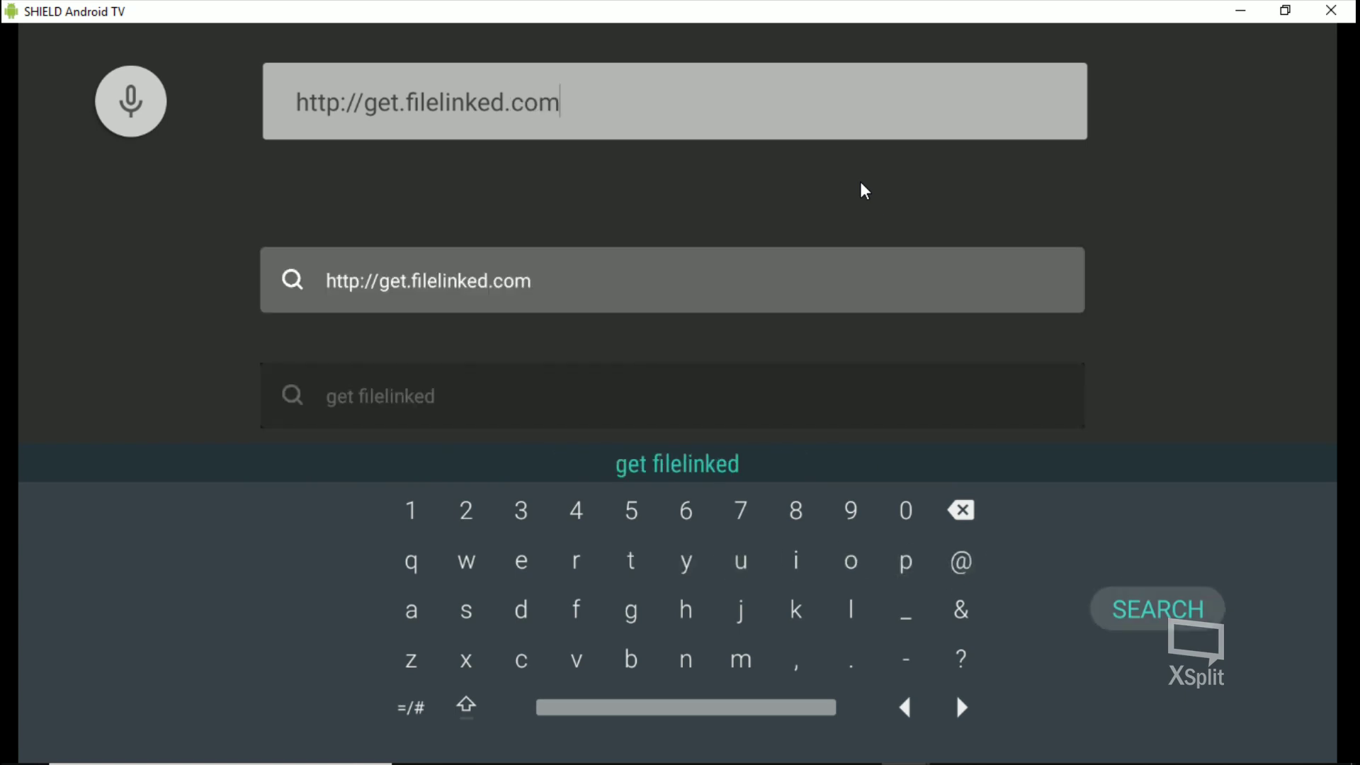
{"action": "key", "text": "Return"}
{"action": "key", "text": "Down"}
{"action": "key", "text": "Return"}
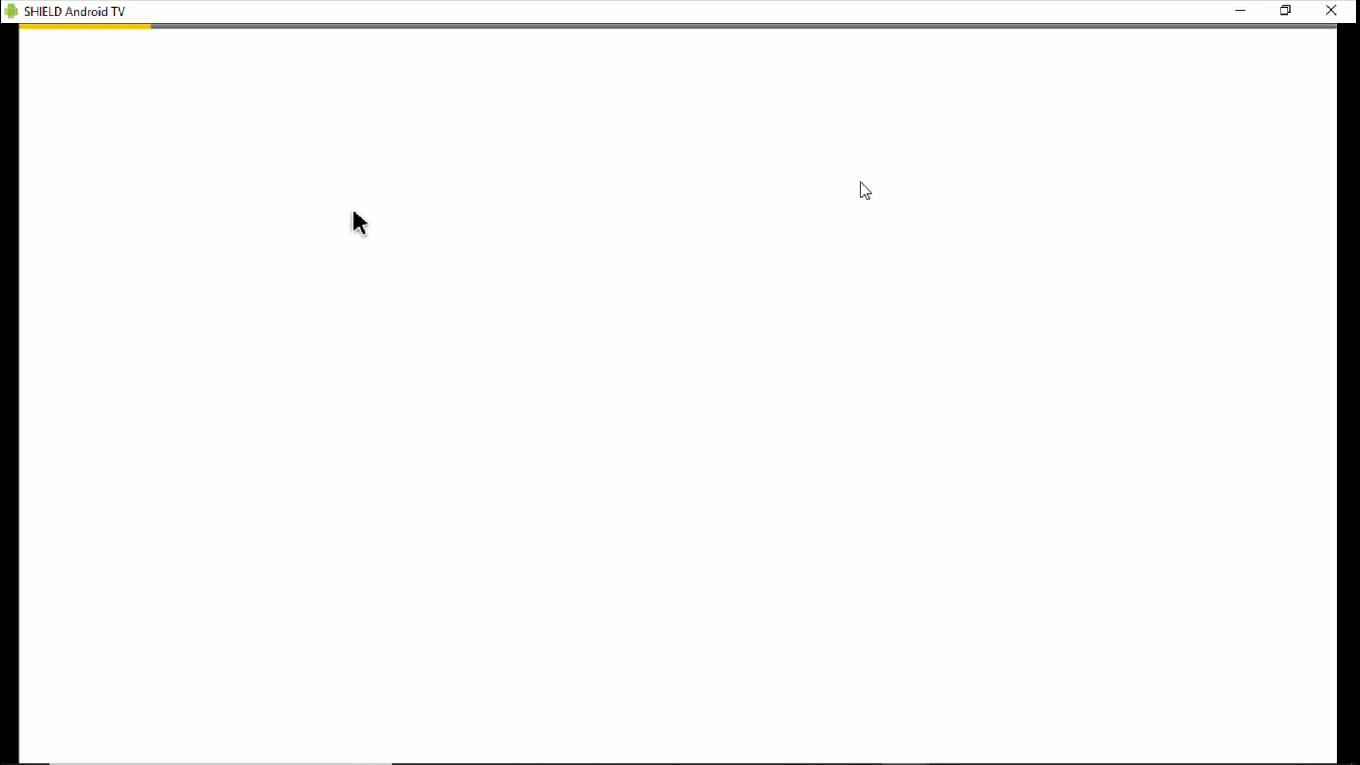
- Return to the Start Page via the browser menu and open the Most Popular Google shortcut
{"action": "key", "text": "Menu"}
{"action": "key", "text": "Down"}
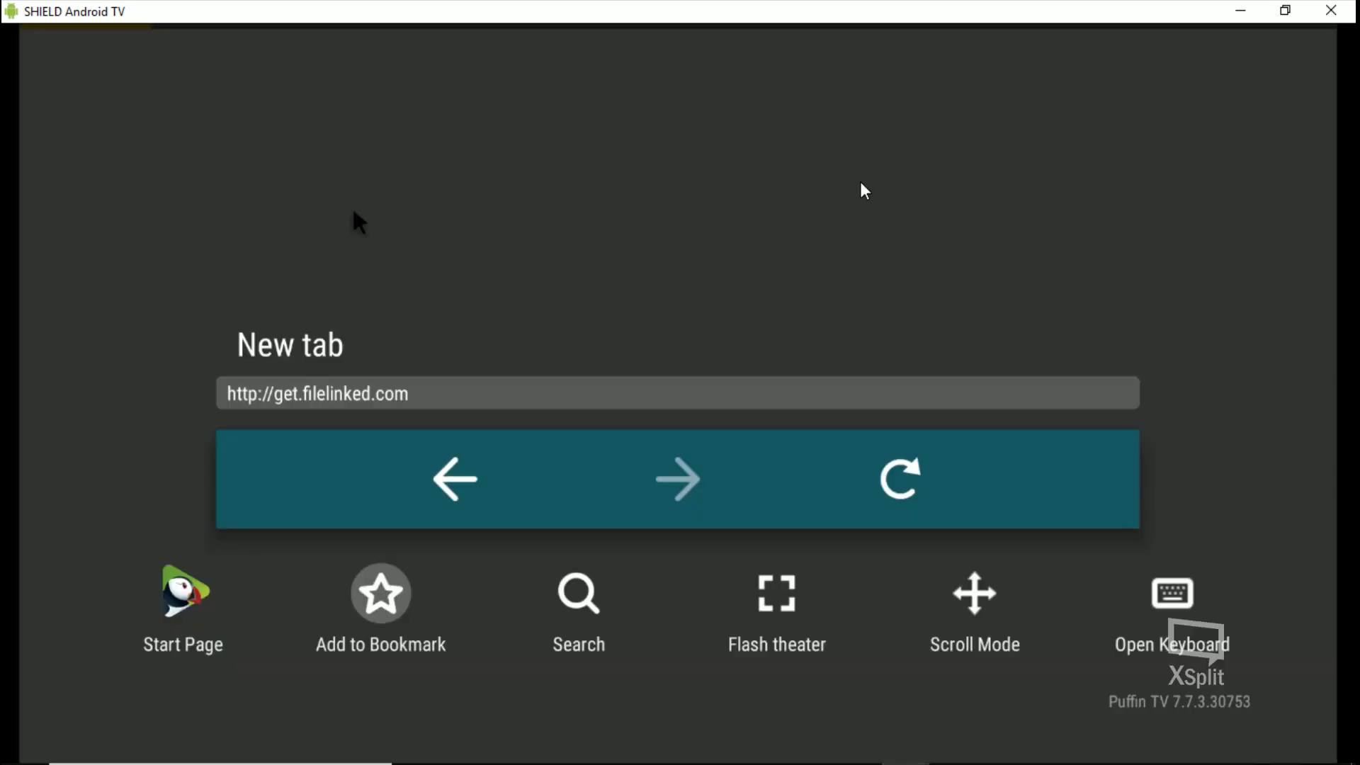
{"action": "key", "text": "Left"}
{"action": "key", "text": "Return"}
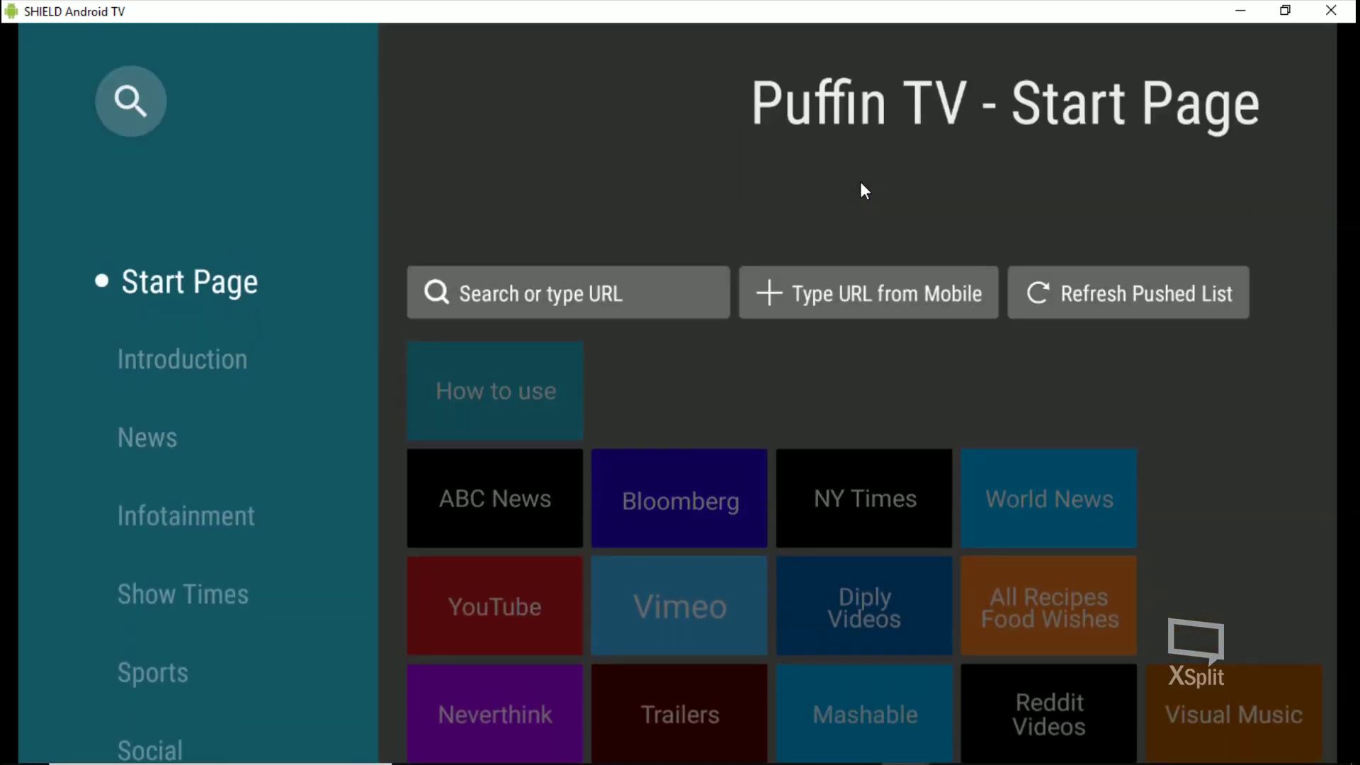
{"action": "key", "text": "Down"}
{"action": "key", "text": "Down"}
{"action": "key", "text": "Down"}
{"action": "key", "text": "Down"}
{"action": "key", "text": "Down"}
{"action": "key", "text": "Down"}
{"action": "key", "text": "Down"}
{"action": "key", "text": "Down"}
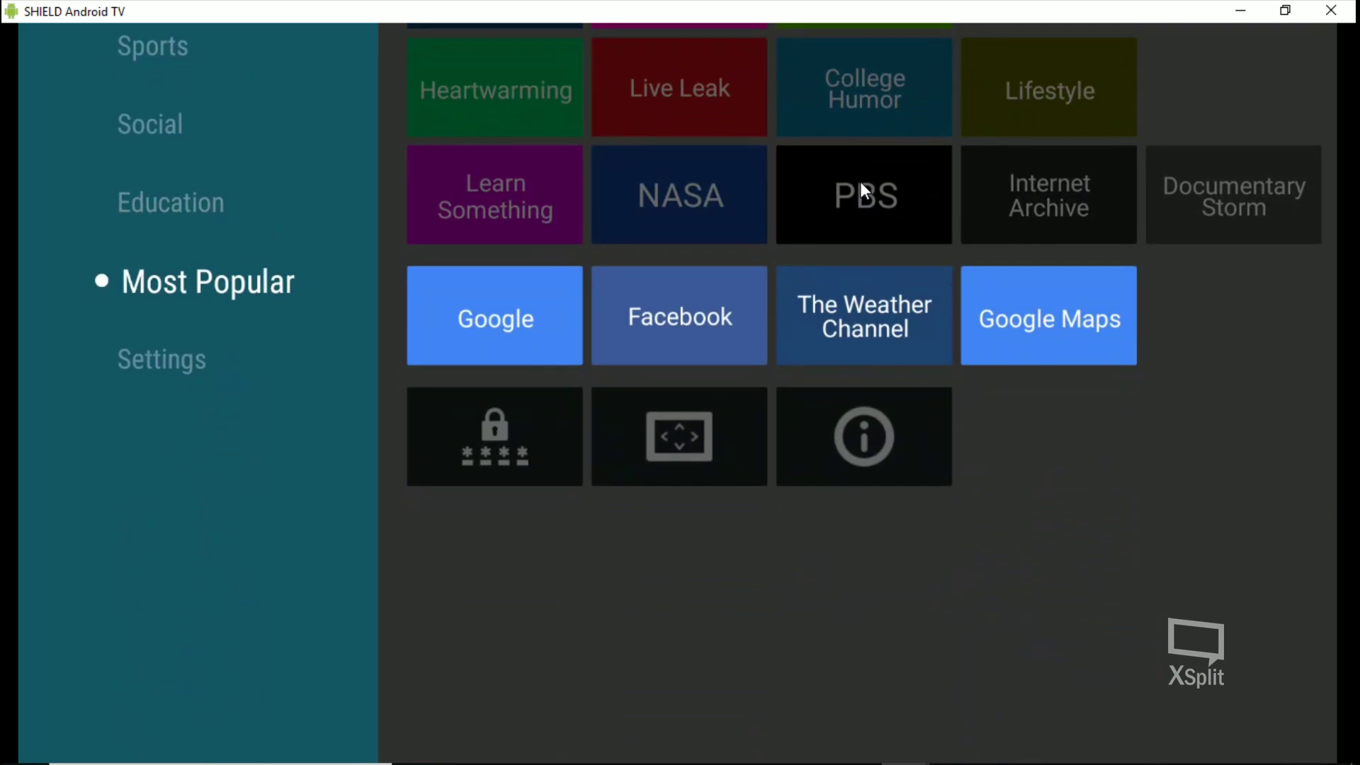
{"action": "key", "text": "Right"}
{"action": "key", "text": "Return"}
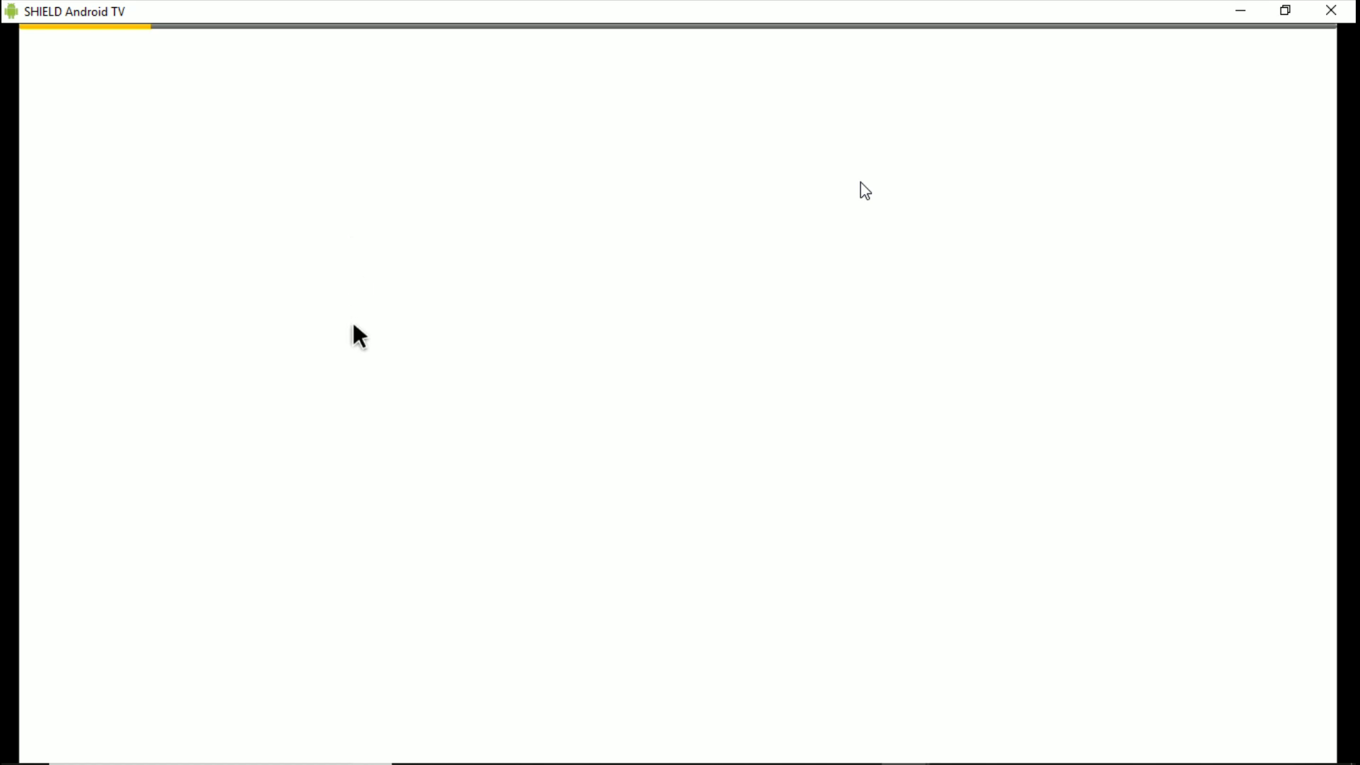
- Go back to the Start Page again and highlight the Google tile under Most Popular
{"action": "key", "text": "Up"}
{"action": "key", "text": "Right"}
{"action": "key", "text": "Escape"}
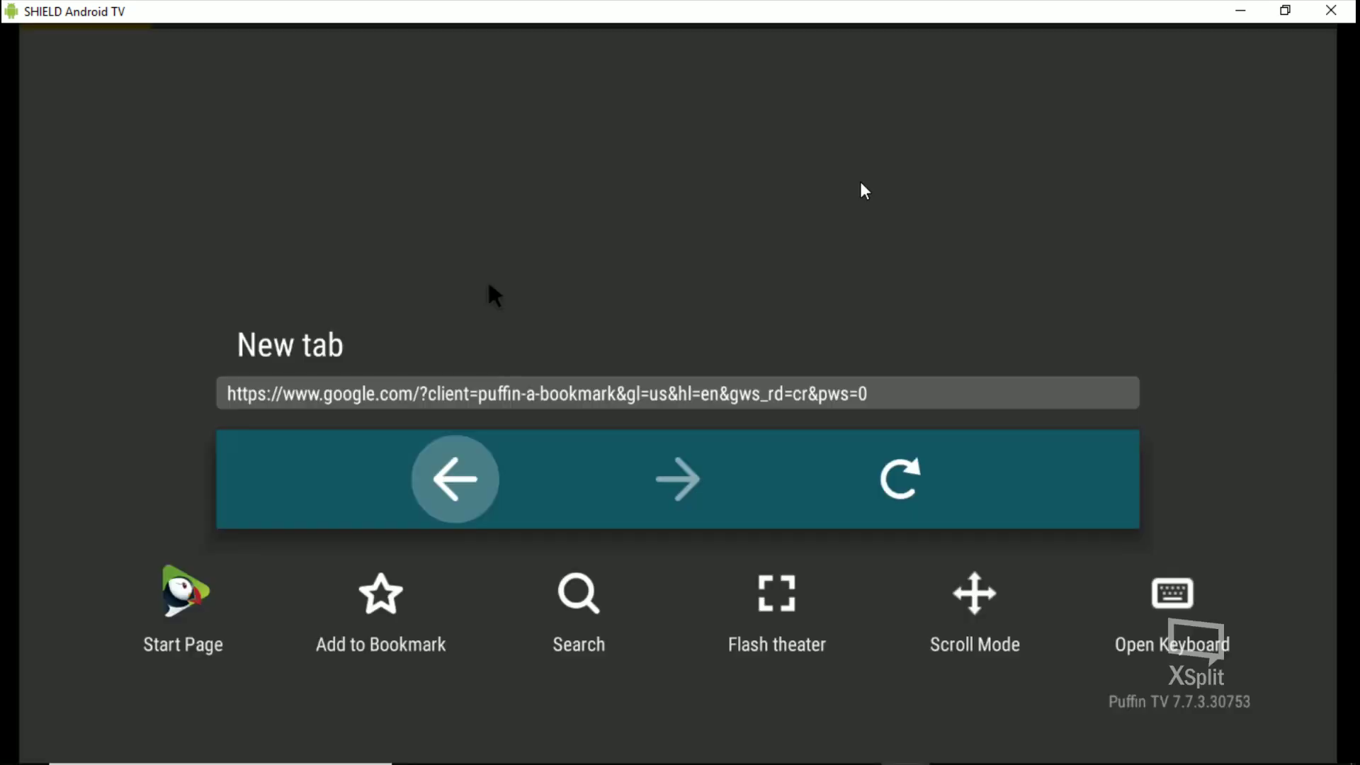
{"action": "key", "text": "Down"}
{"action": "key", "text": "Left"}
{"action": "key", "text": "Return"}
{"action": "key", "text": "Left"}
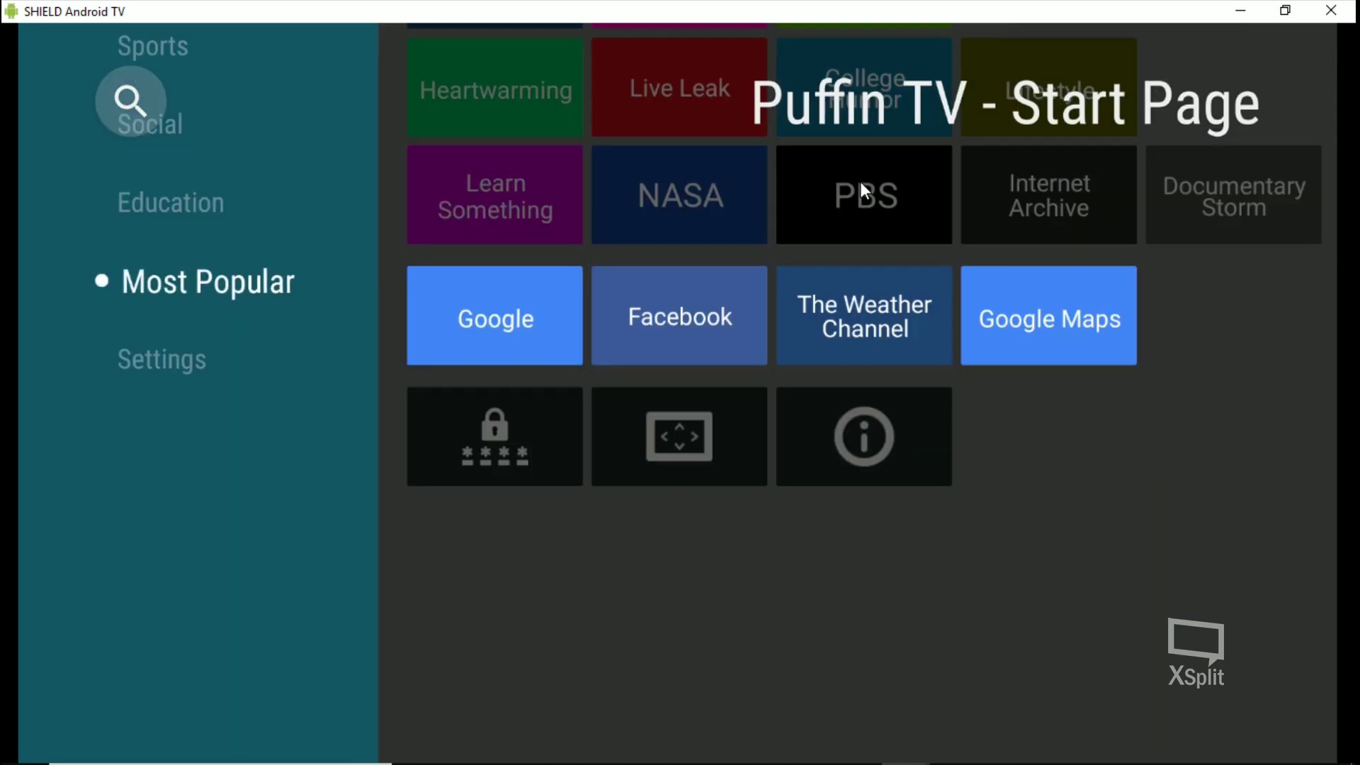
{"action": "key", "text": "Up"}
{"action": "key", "text": "Up"}
{"action": "key", "text": "Up"}
{"action": "key", "text": "Up"}
{"action": "key", "text": "Up"}
{"action": "key", "text": "Up"}
{"action": "key", "text": "Up"}
{"action": "key", "text": "Up"}
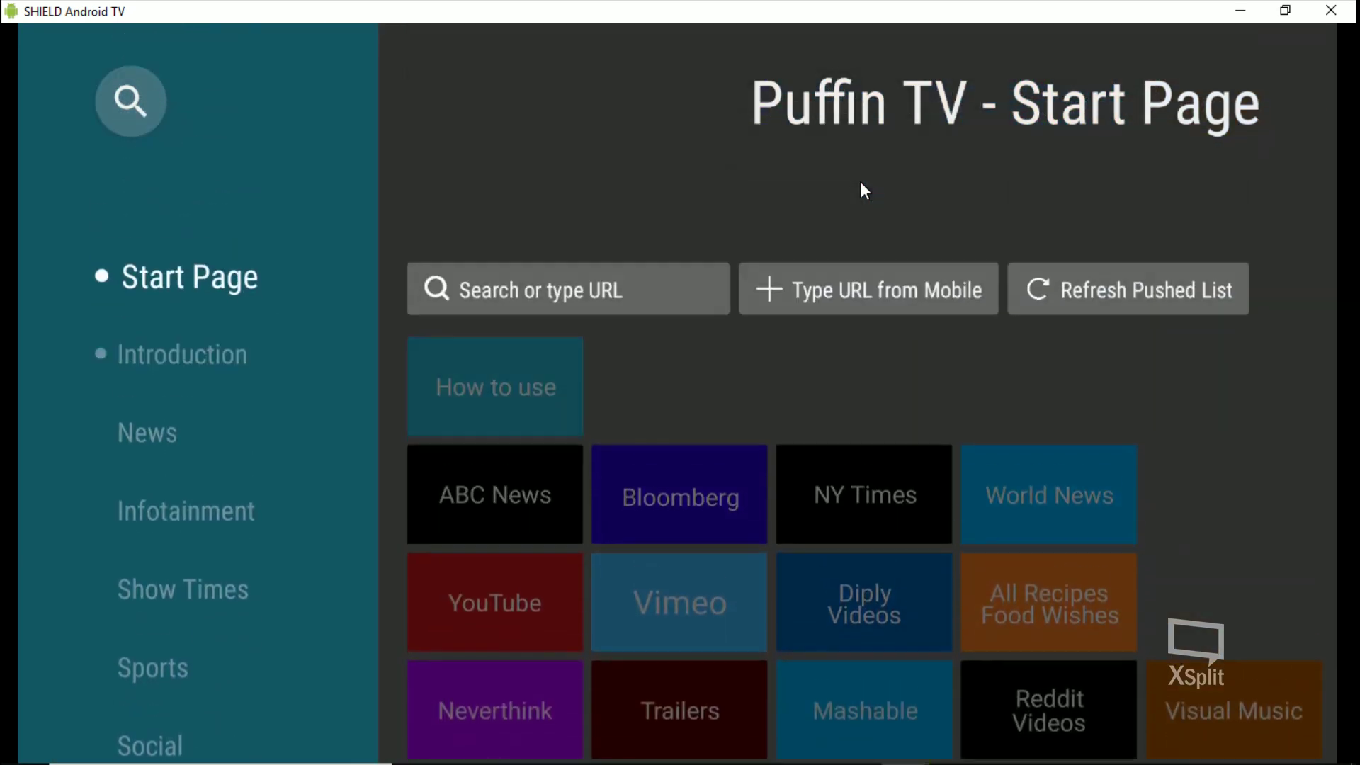
{"action": "key", "text": "Down"}
{"action": "key", "text": "Down"}
{"action": "key", "text": "Down"}
{"action": "key", "text": "Down"}
{"action": "key", "text": "Down"}
{"action": "key", "text": "Down"}
{"action": "key", "text": "Down"}
{"action": "key", "text": "Down"}
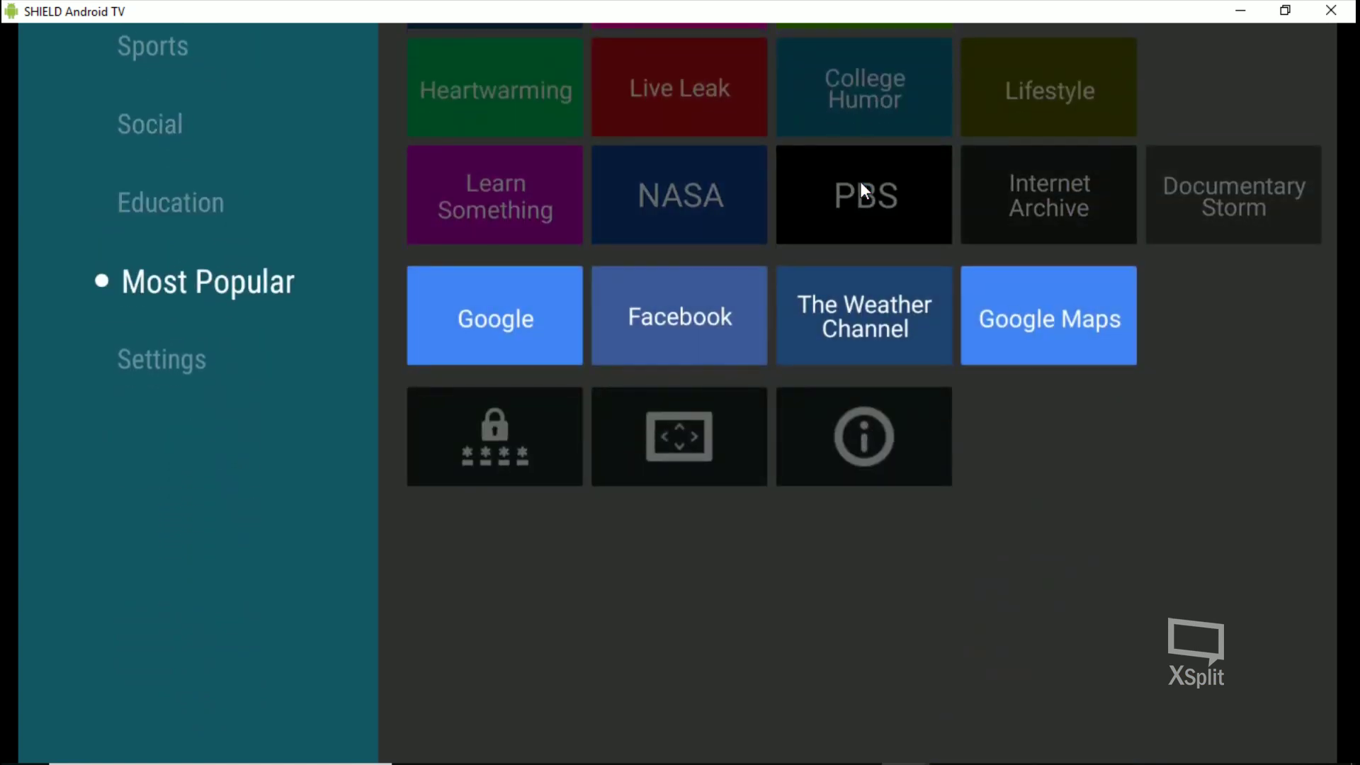
{"action": "key", "text": "Right"}
- Search Google for 'filelinked', open the Filelinked site, and dismiss the not-supported download message
{"action": "key", "text": "Return"}
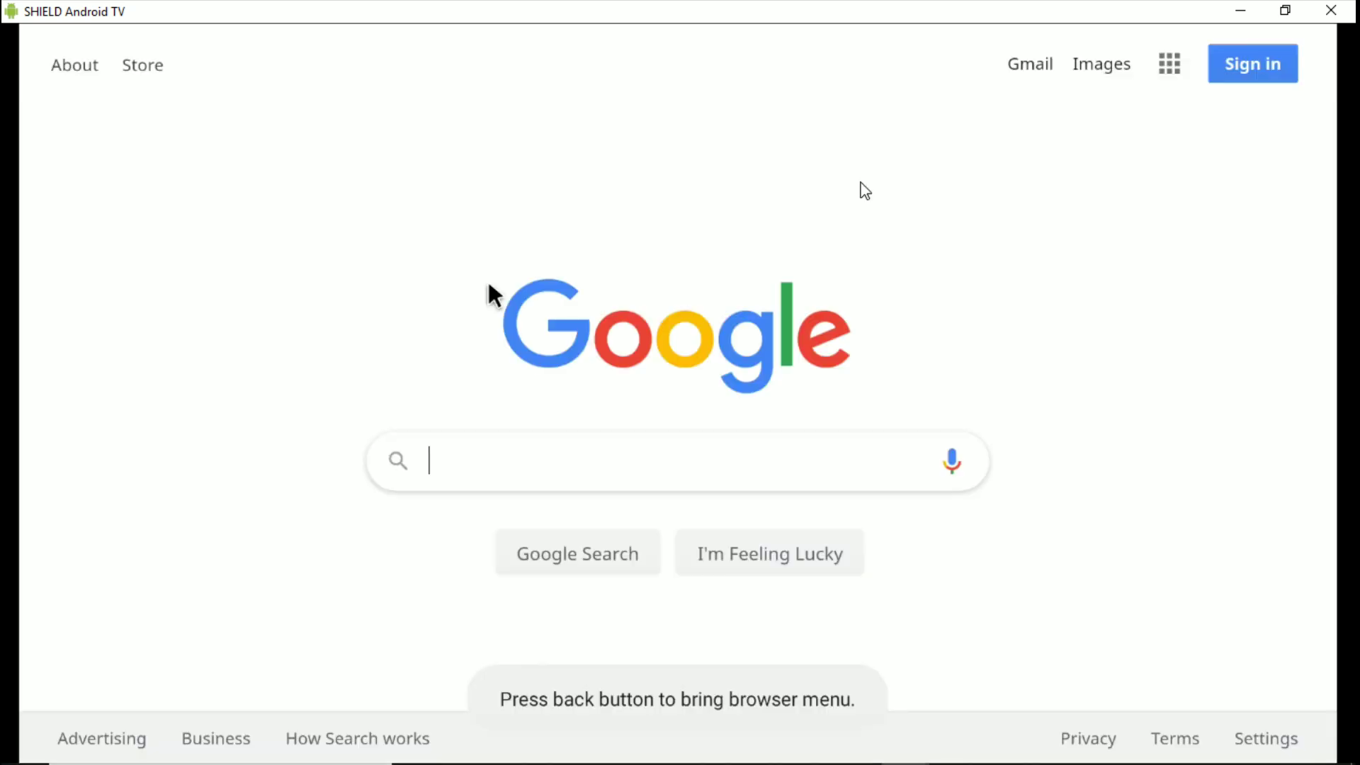
{"action": "key", "text": "Down"}
{"action": "key", "text": "Down"}
{"action": "key", "text": "Down"}
{"action": "key", "text": "Return"}
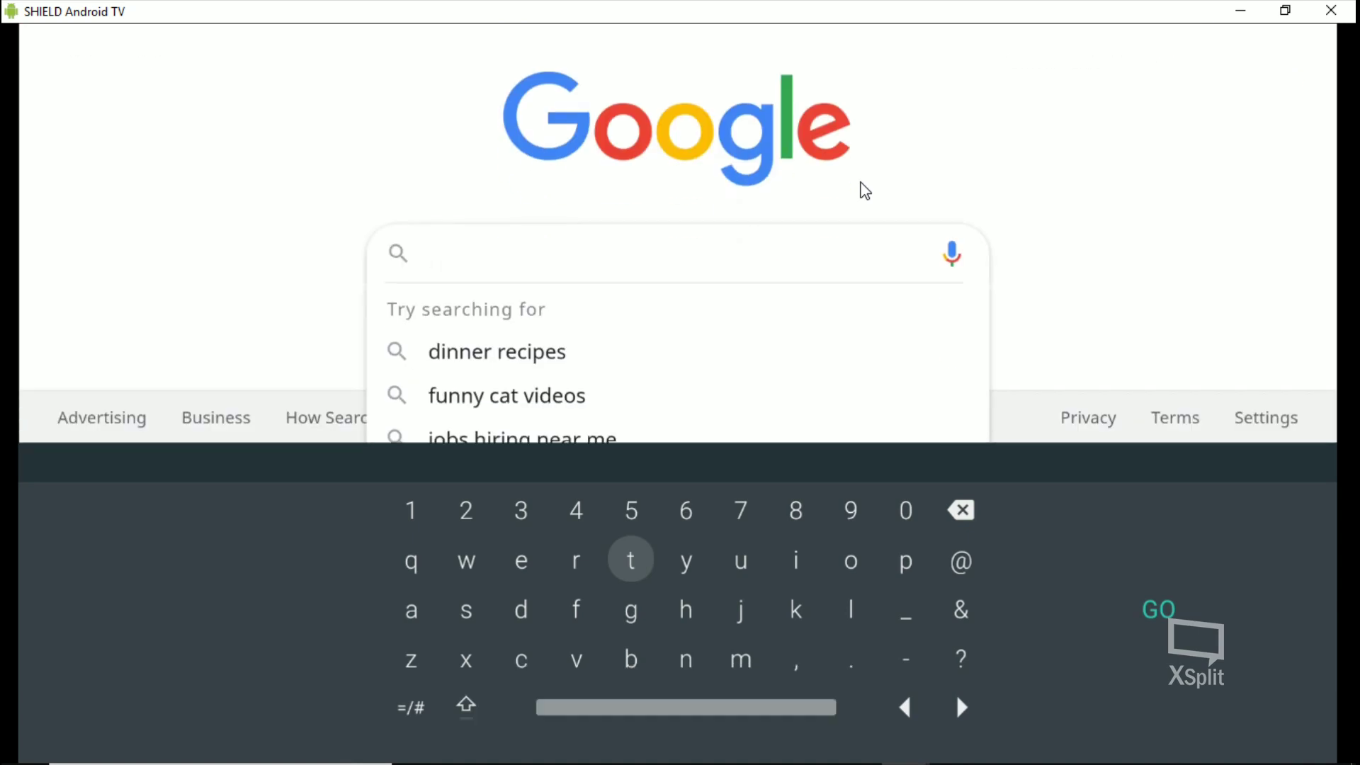
{"action": "type", "text": "fil"}
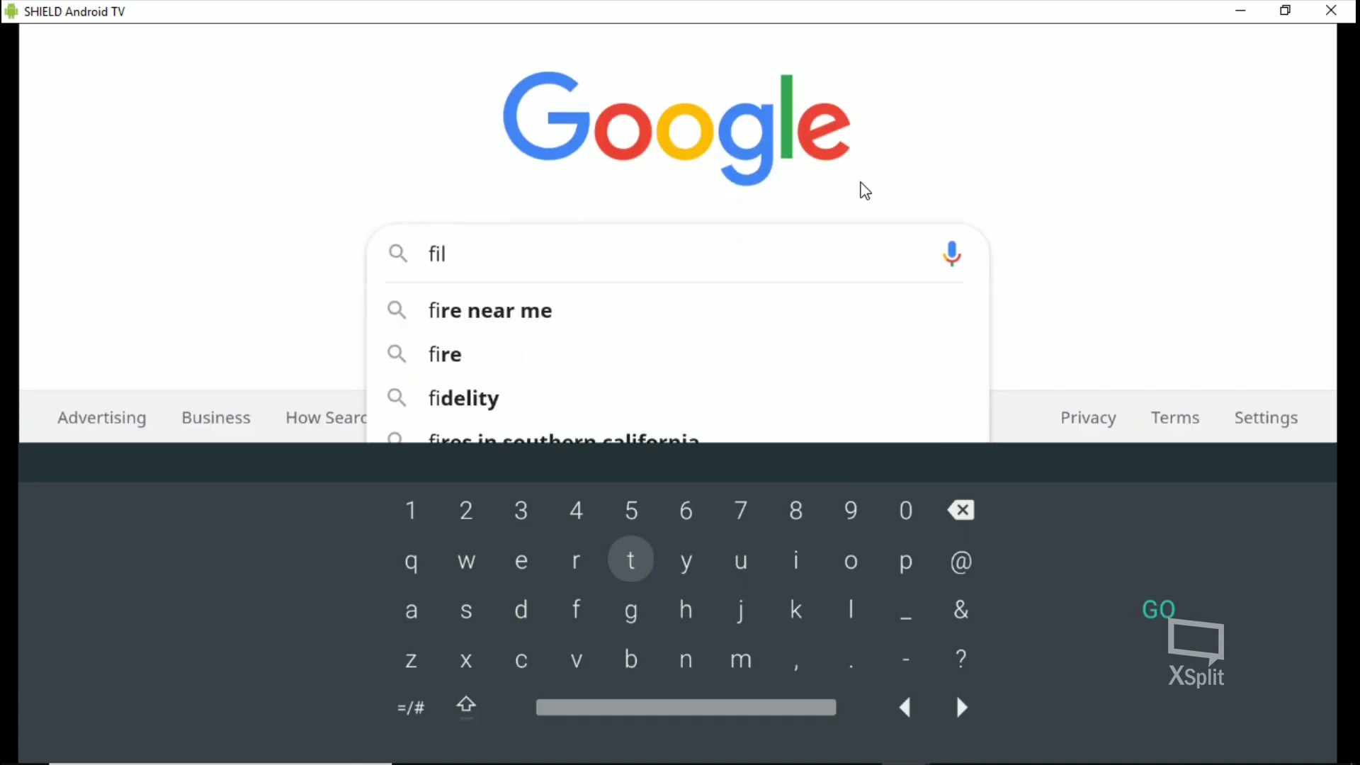
{"action": "type", "text": "elinked"}
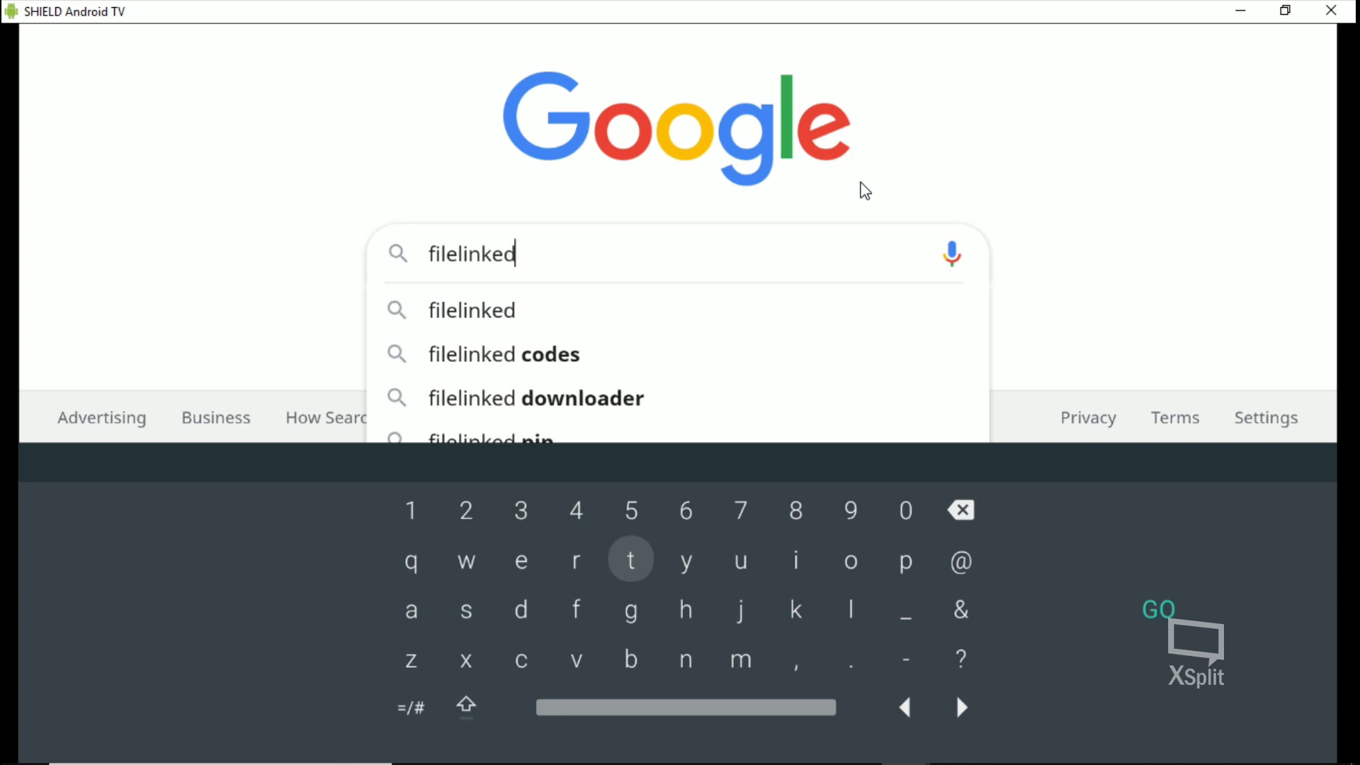
{"action": "key", "text": "Right"}
{"action": "key", "text": "Return"}
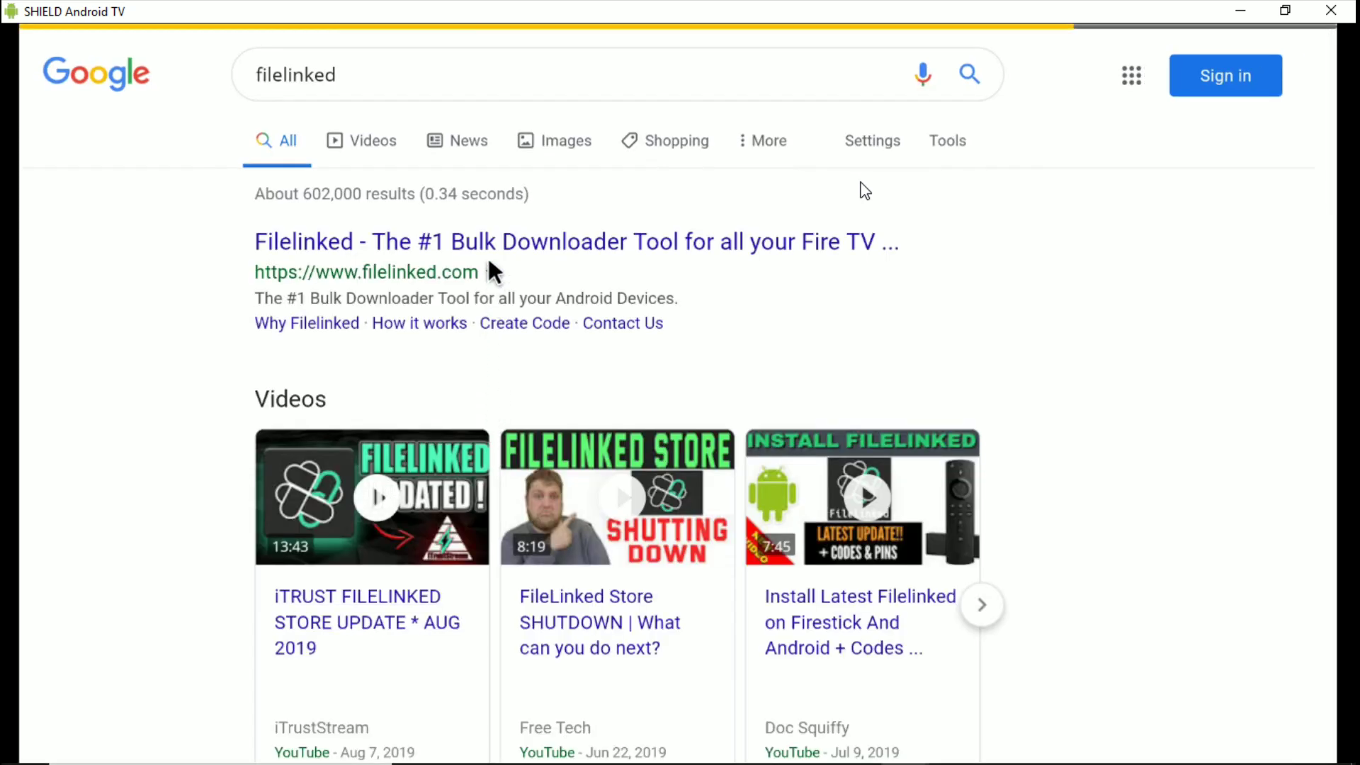
{"action": "left_click", "coordinate": [489, 241]}
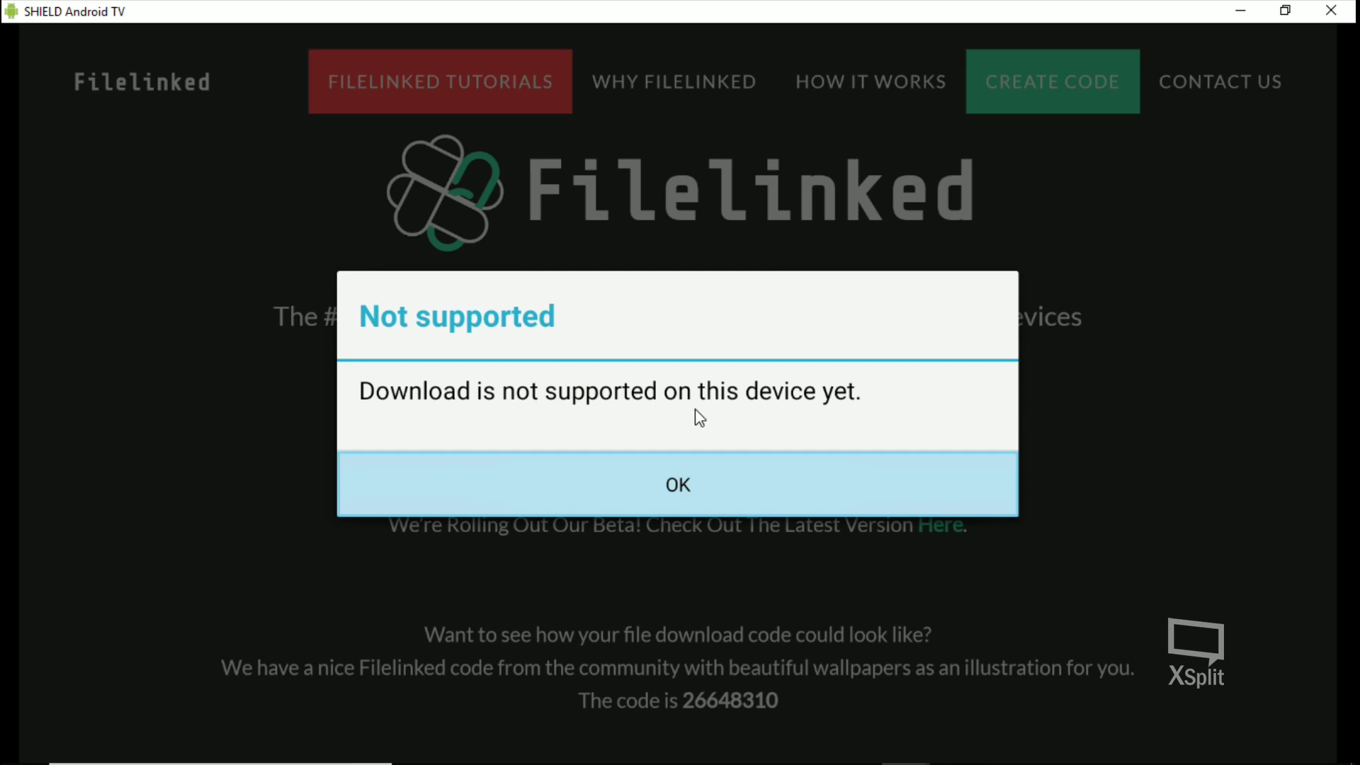
{"action": "key", "text": "Return"}
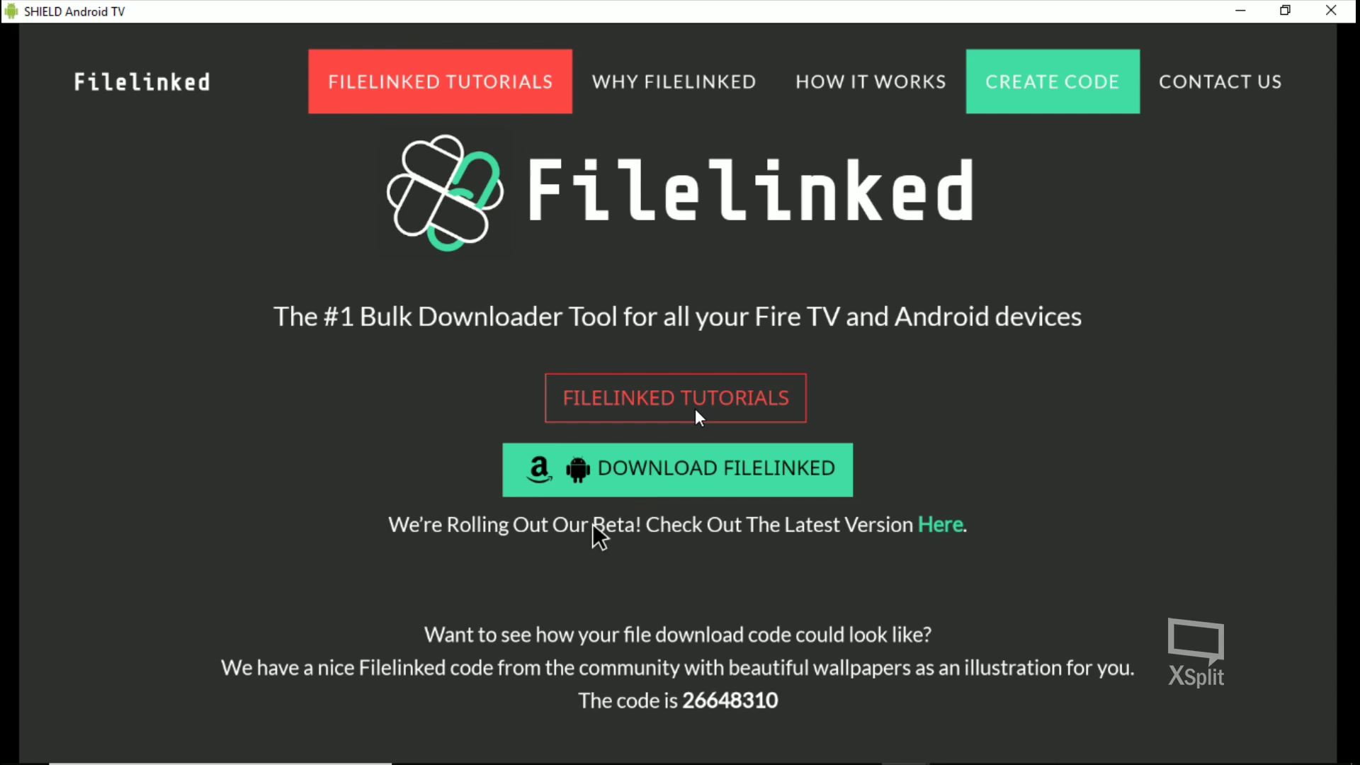
- Close Puffin TV from Recents and relaunch it from its Play Store page
{"action": "key", "text": "Home"}
{"action": "key", "text": "Home"}
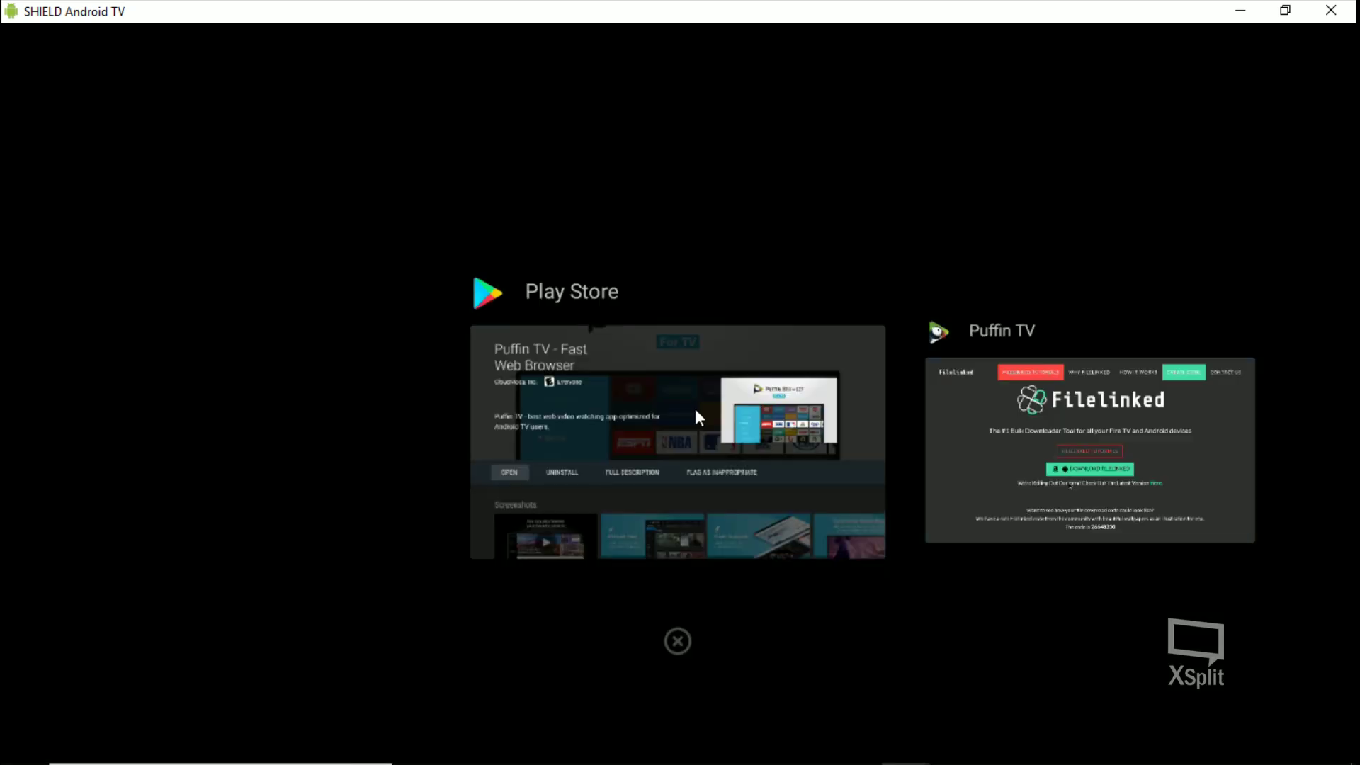
{"action": "key", "text": "Down"}
{"action": "key", "text": "Return"}
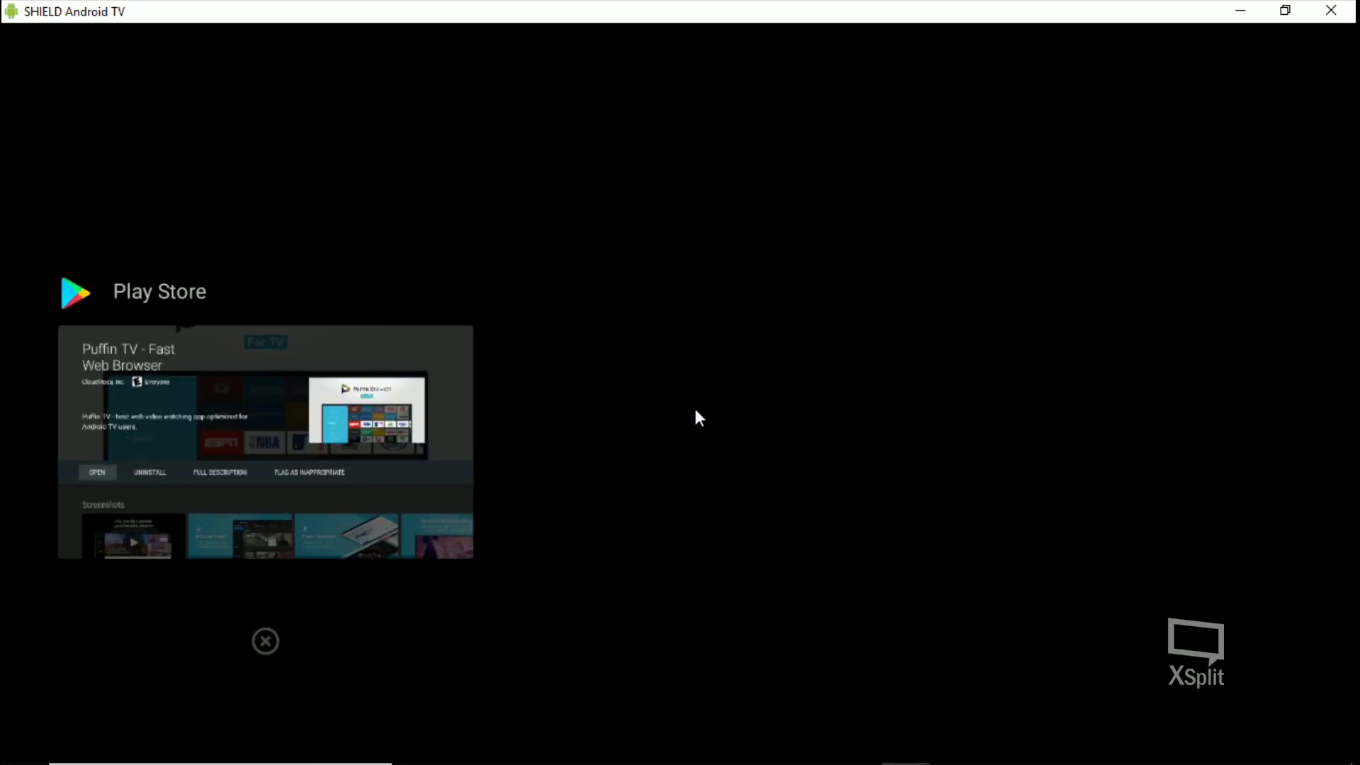
{"action": "key", "text": "Return"}
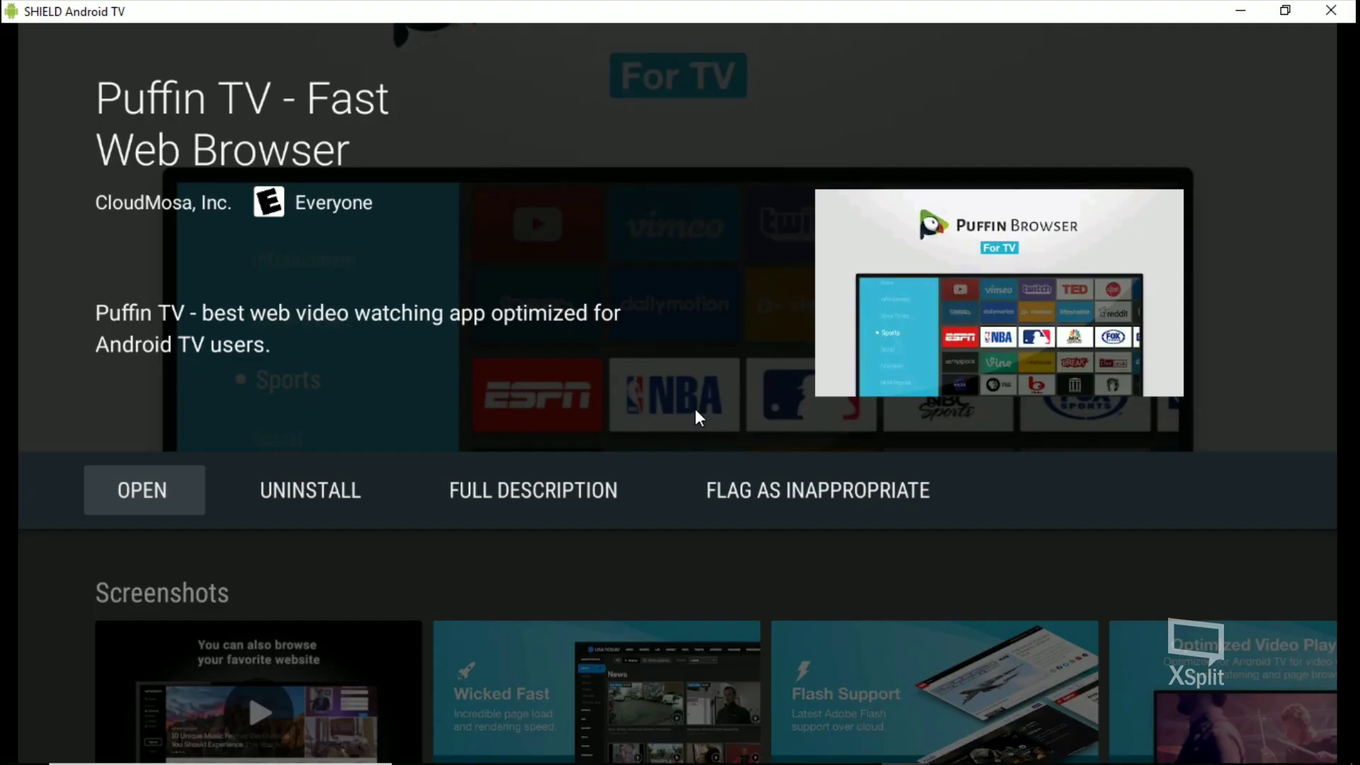
{"action": "key", "text": "Return"}
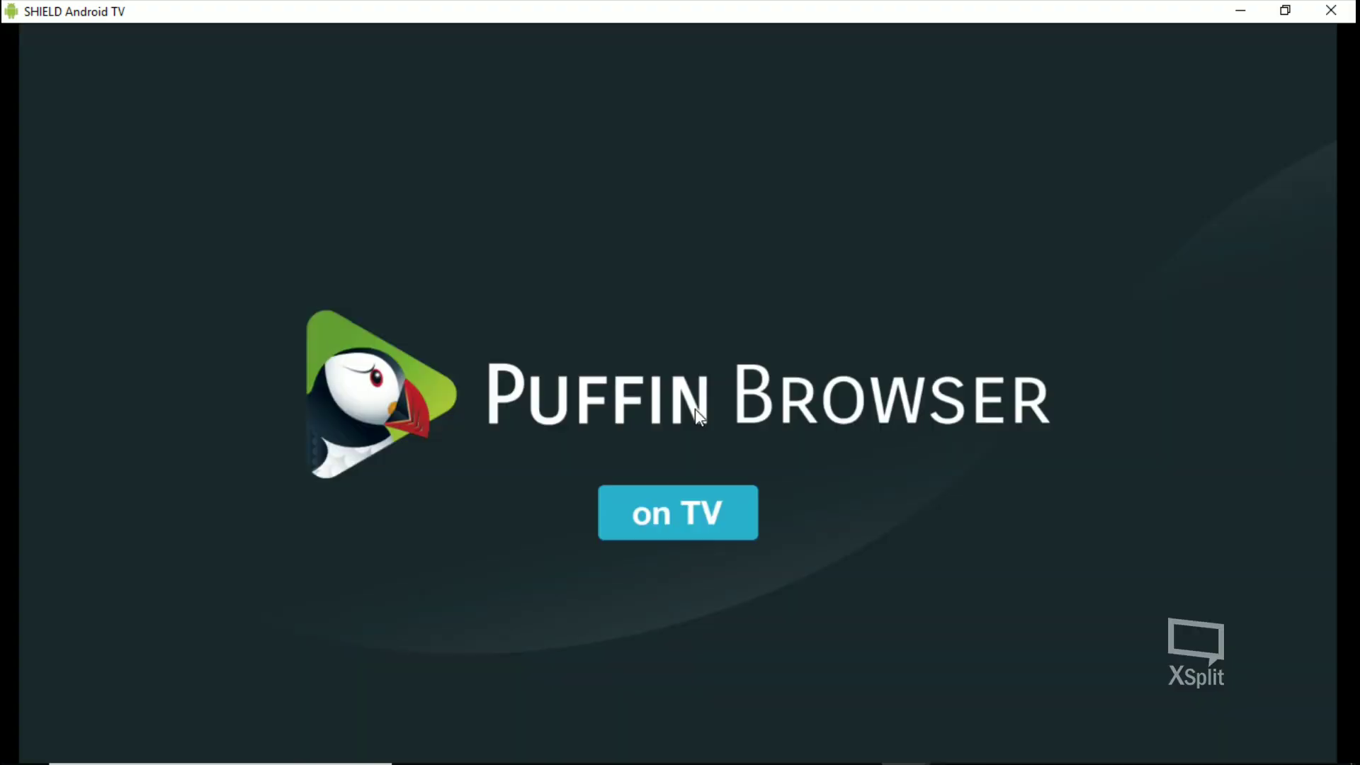
- Browse the fresh start page's Recently Viewed tiles, then switch back to the Play Store
{"action": "key", "text": "Down"}
{"action": "key", "text": "Down"}
{"action": "key", "text": "Up"}
{"action": "key", "text": "Right"}
{"action": "key", "text": "Right"}
{"action": "key", "text": "Right"}
{"action": "key", "text": "Right"}
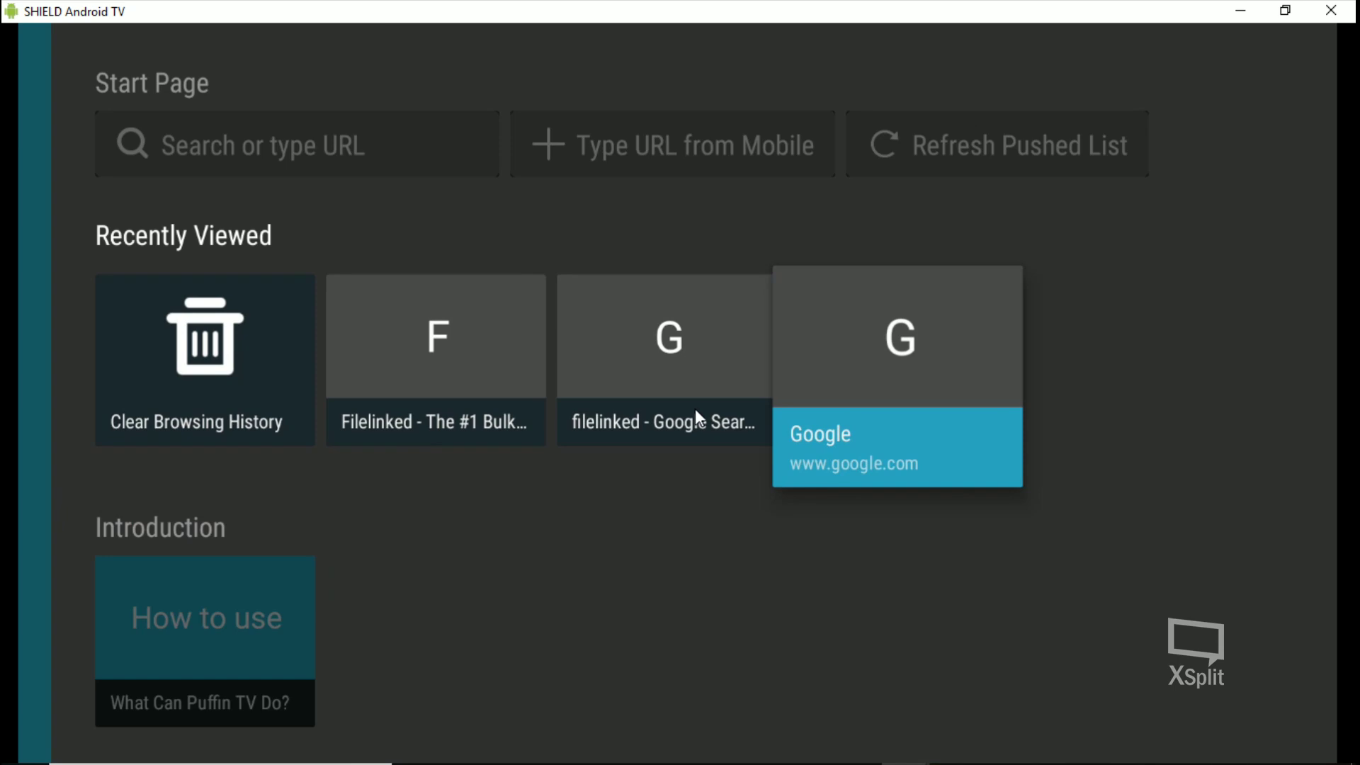
{"action": "key", "text": "Left"}
{"action": "key", "text": "Left"}
{"action": "key", "text": "Left"}
{"action": "key", "text": "Left"}
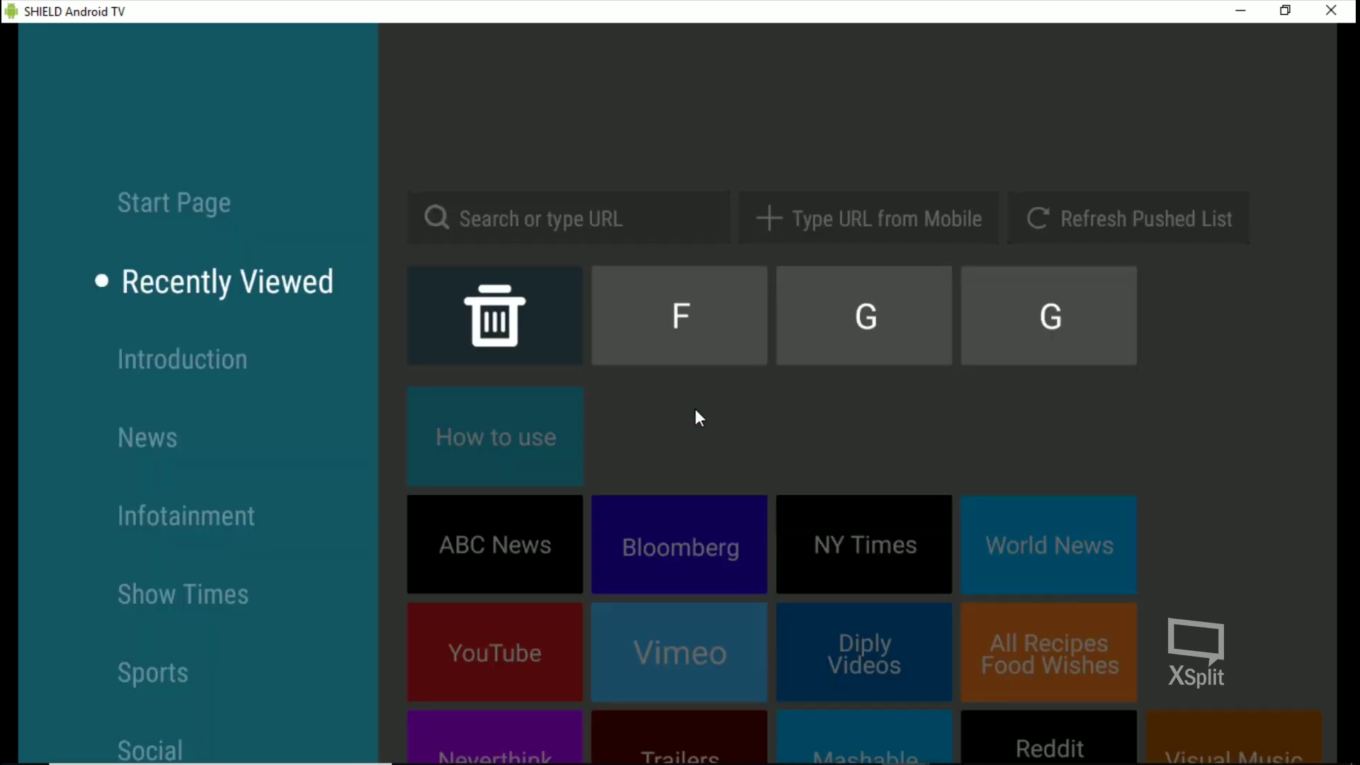
{"action": "key", "text": "Up"}
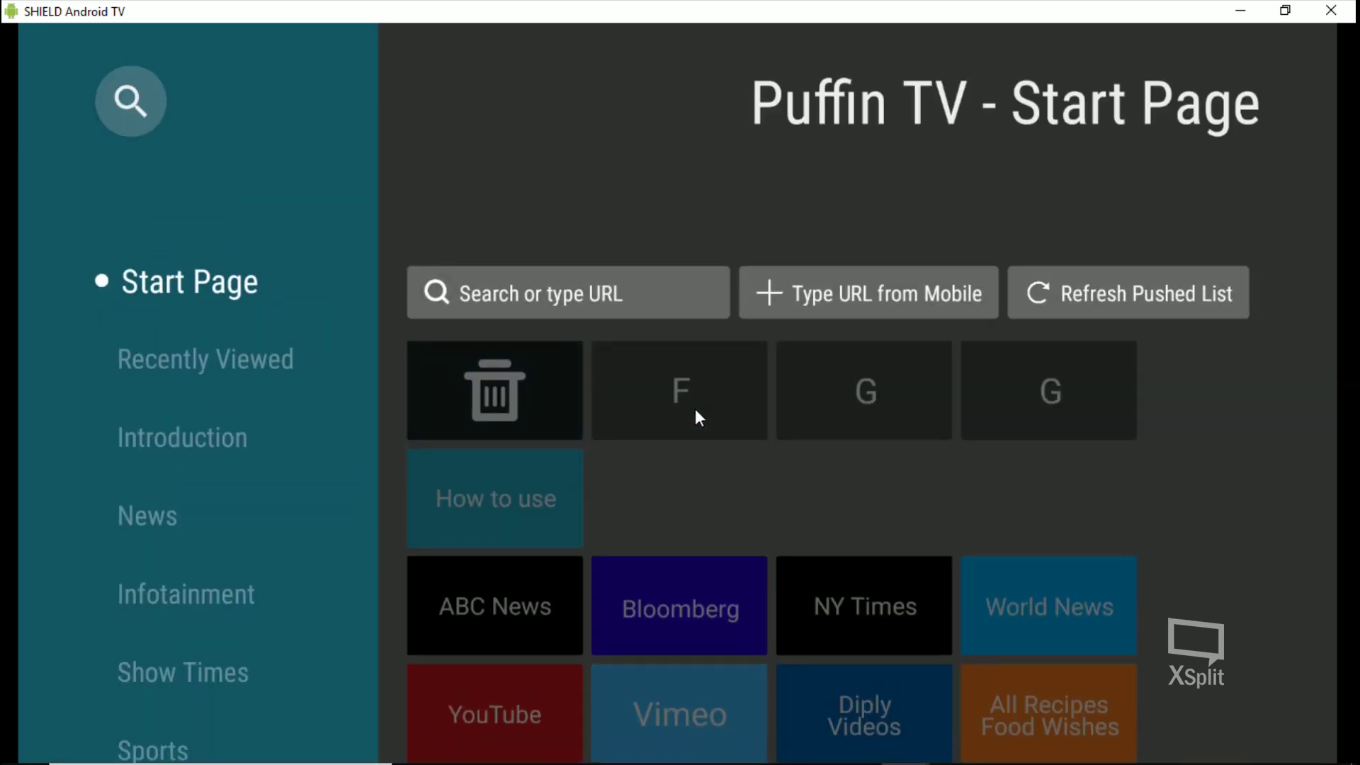
{"action": "key", "text": "alt+s"}
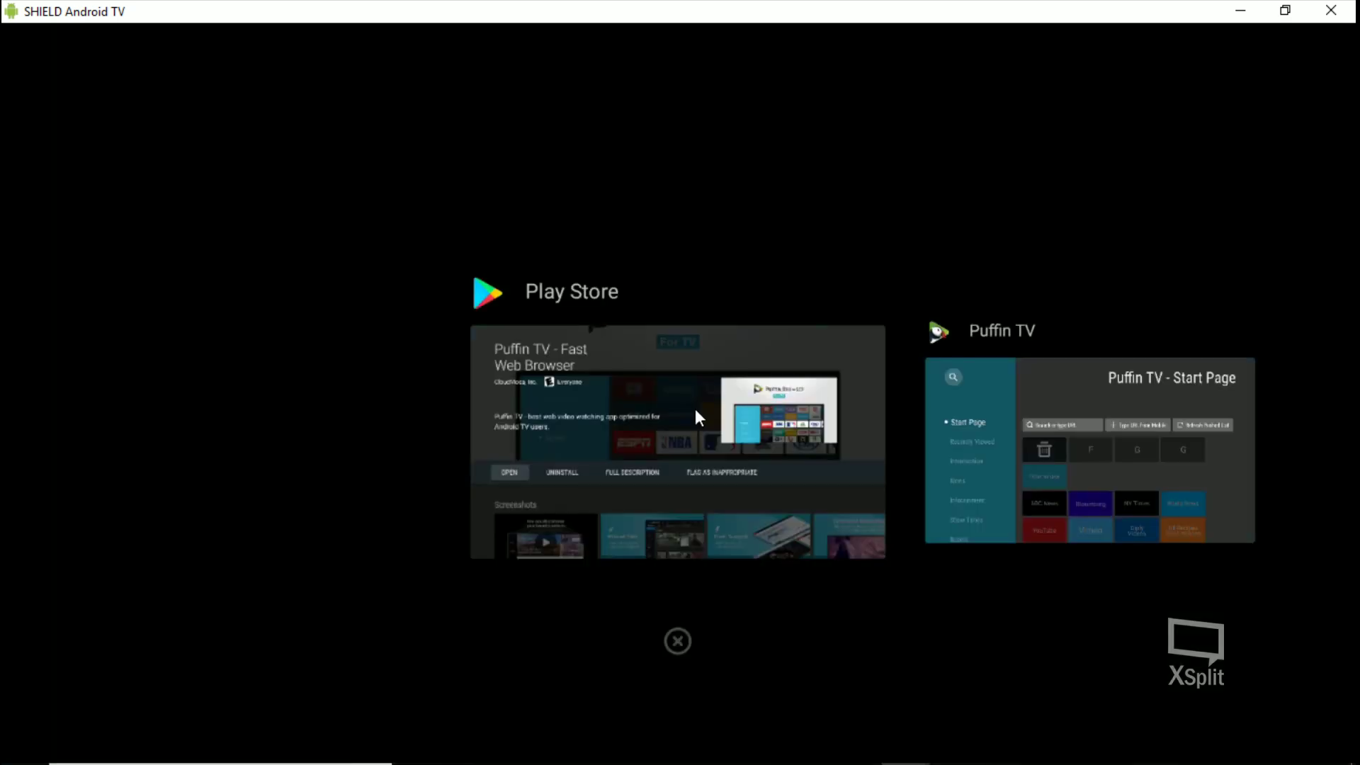
{"action": "key", "text": "Return"}
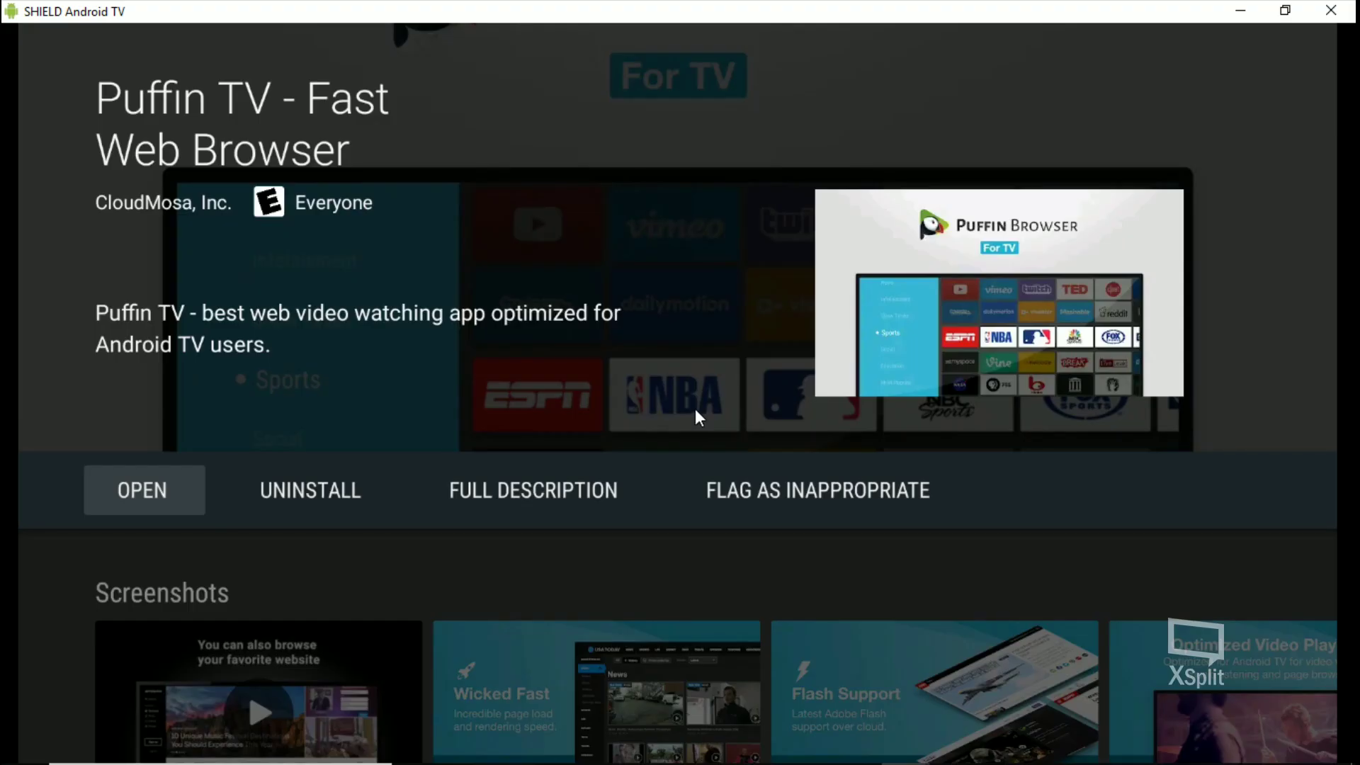
{"action": "key", "text": "Escape"}
- Replace PUFFIN with 'down' in the store search, then install and launch Downloader by AFTVnews
{"action": "key", "text": "Up"}
{"action": "key", "text": "Return"}
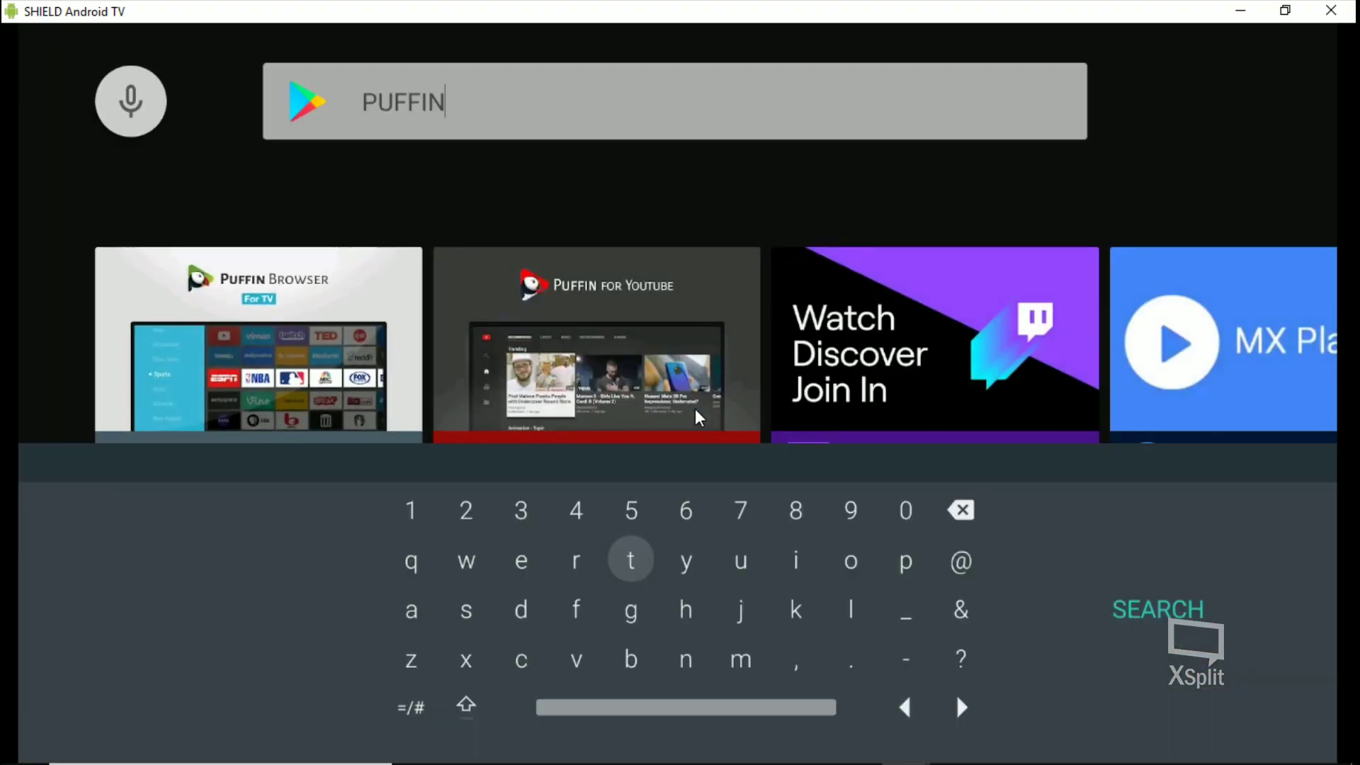
{"action": "key", "text": "BackSpace"}
{"action": "key", "text": "BackSpace"}
{"action": "key", "text": "BackSpace"}
{"action": "key", "text": "BackSpace"}
{"action": "key", "text": "BackSpace"}
{"action": "key", "text": "BackSpace"}
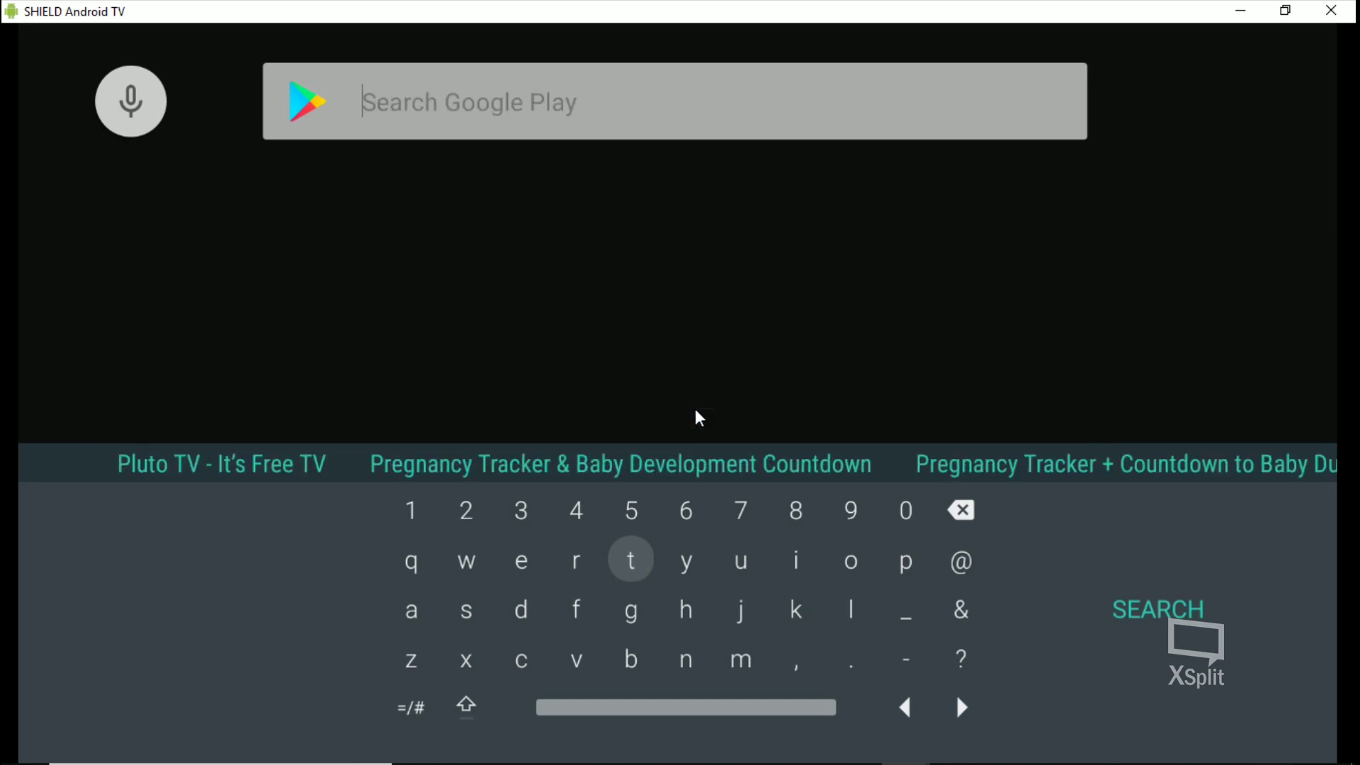
{"action": "type", "text": "down"}
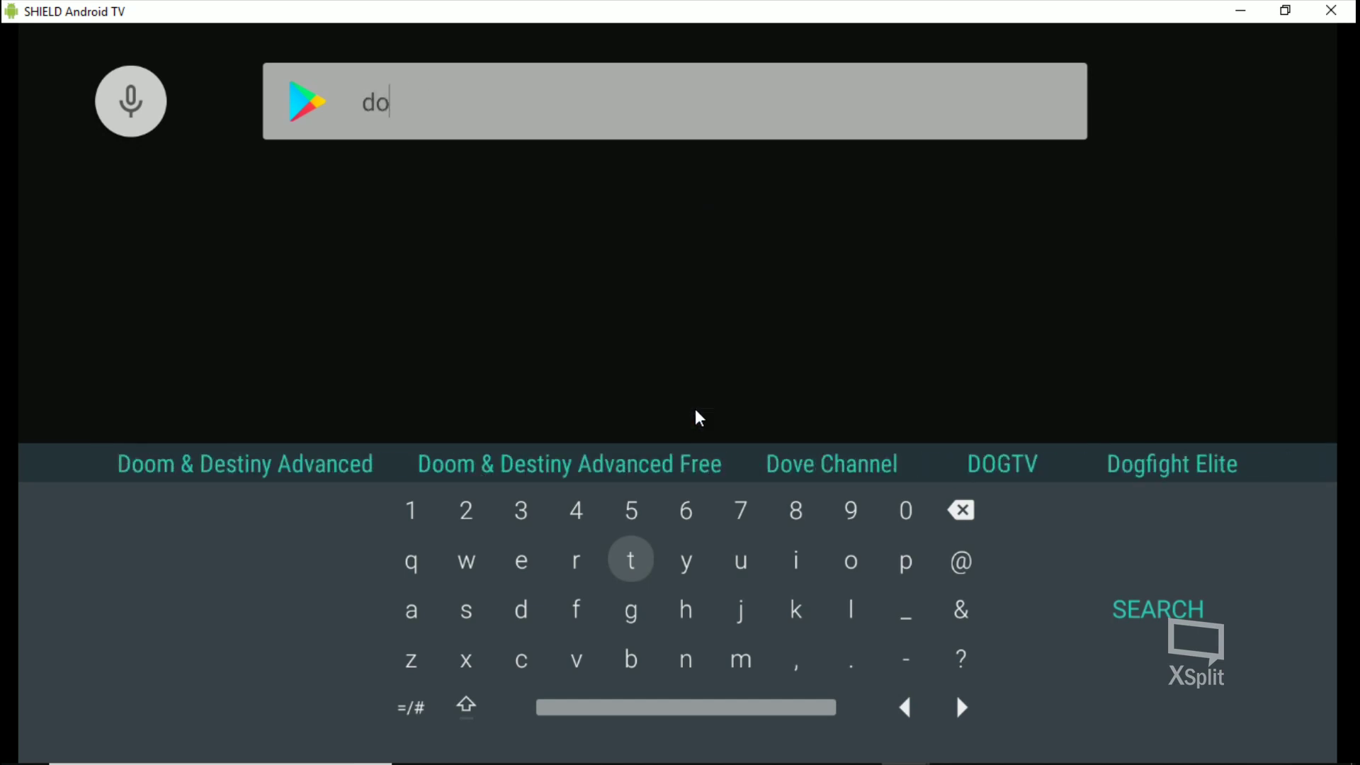
{"action": "key", "text": "Right"}
{"action": "key", "text": "Right"}
{"action": "key", "text": "Right"}
{"action": "key", "text": "Right"}
{"action": "key", "text": "Right"}
{"action": "key", "text": "Right"}
{"action": "key", "text": "Right"}
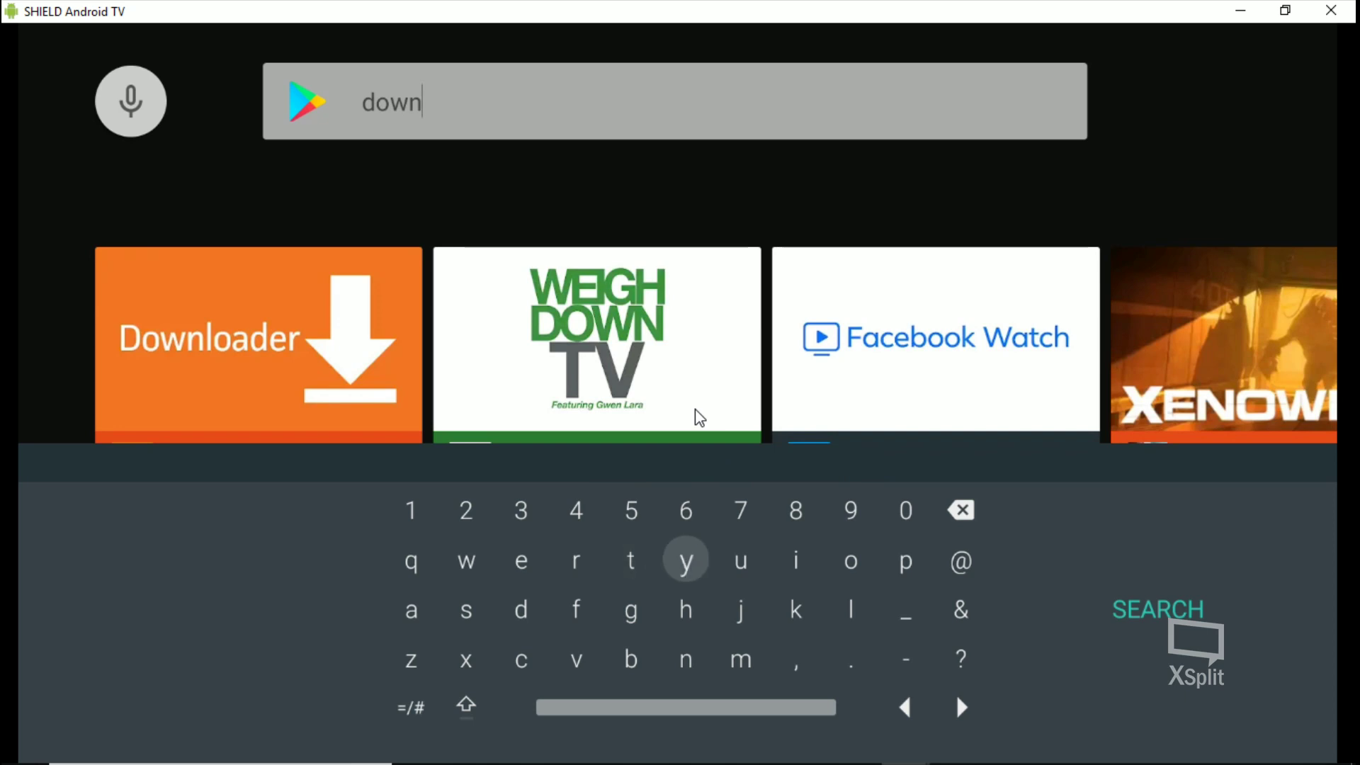
{"action": "key", "text": "Return"}
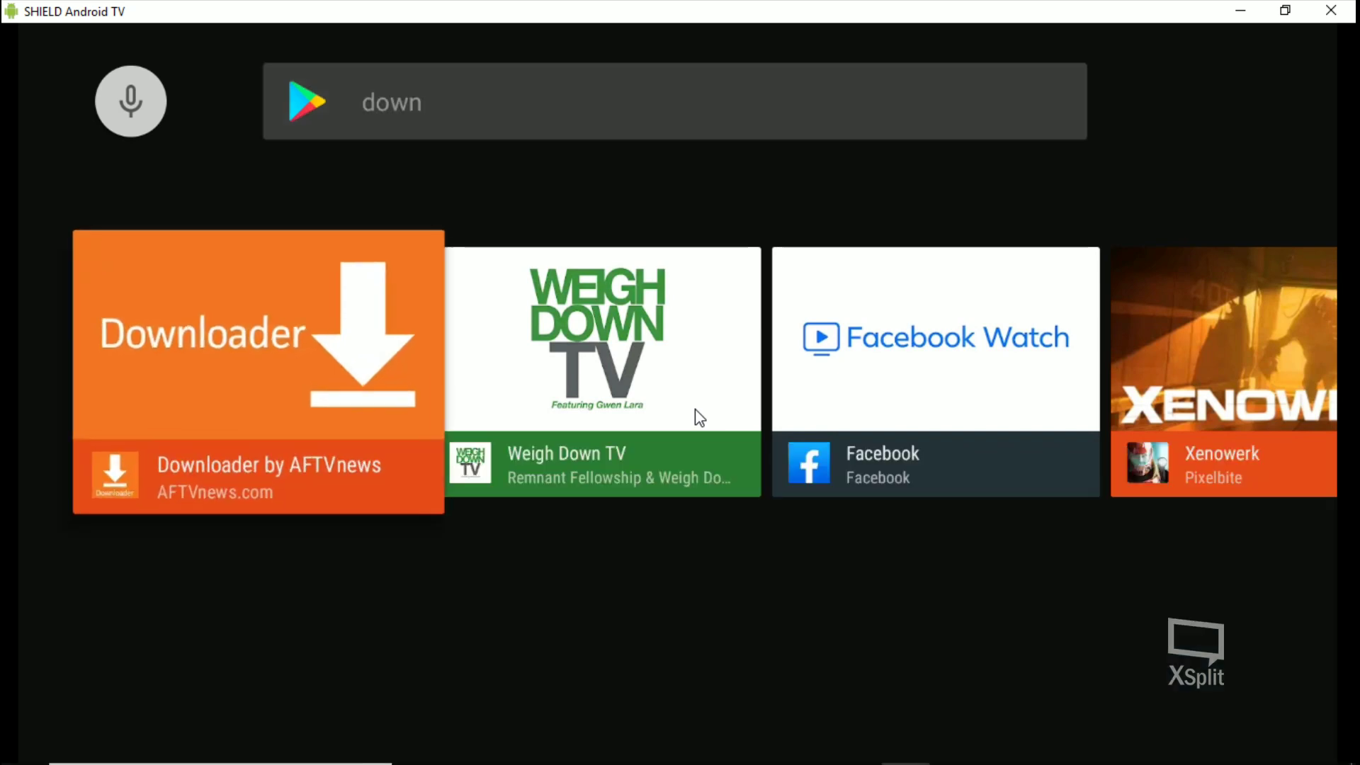
{"action": "key", "text": "Return"}
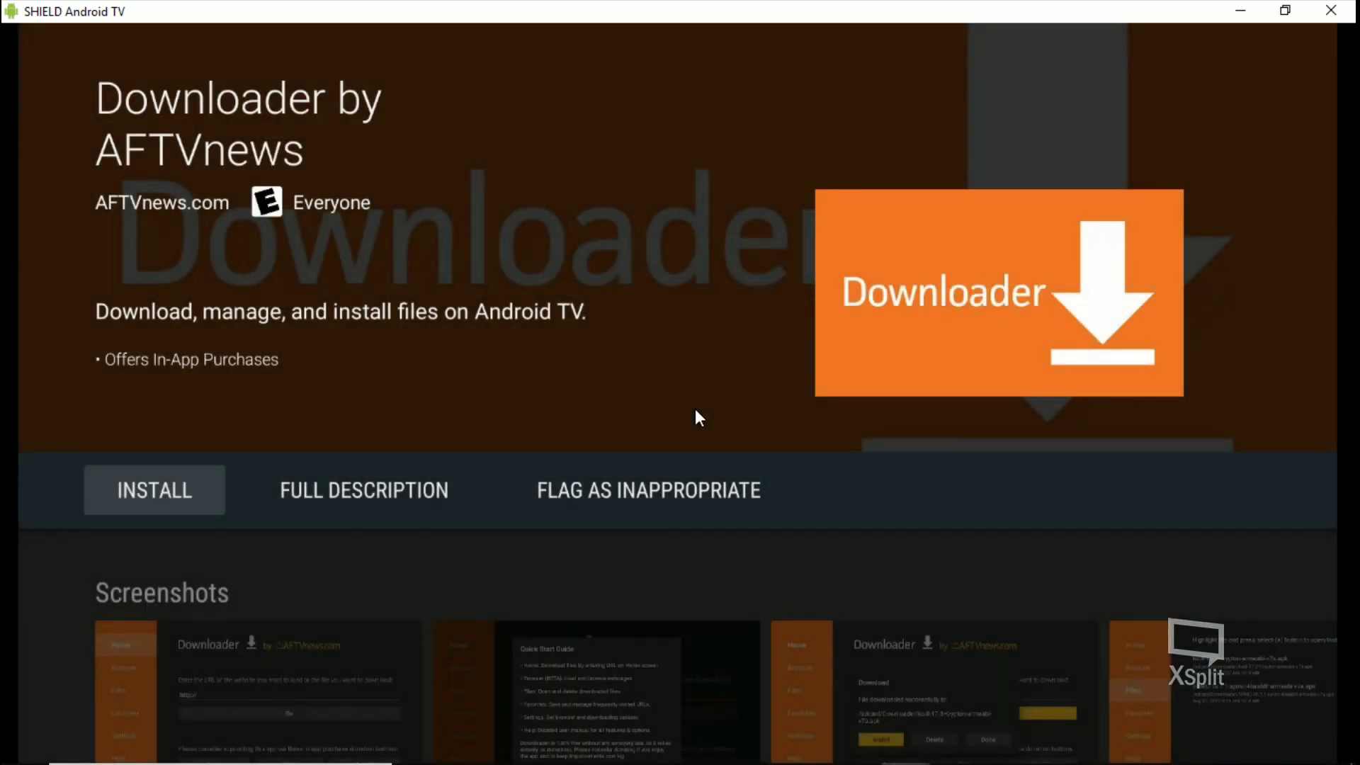
{"action": "key", "text": "Return"}
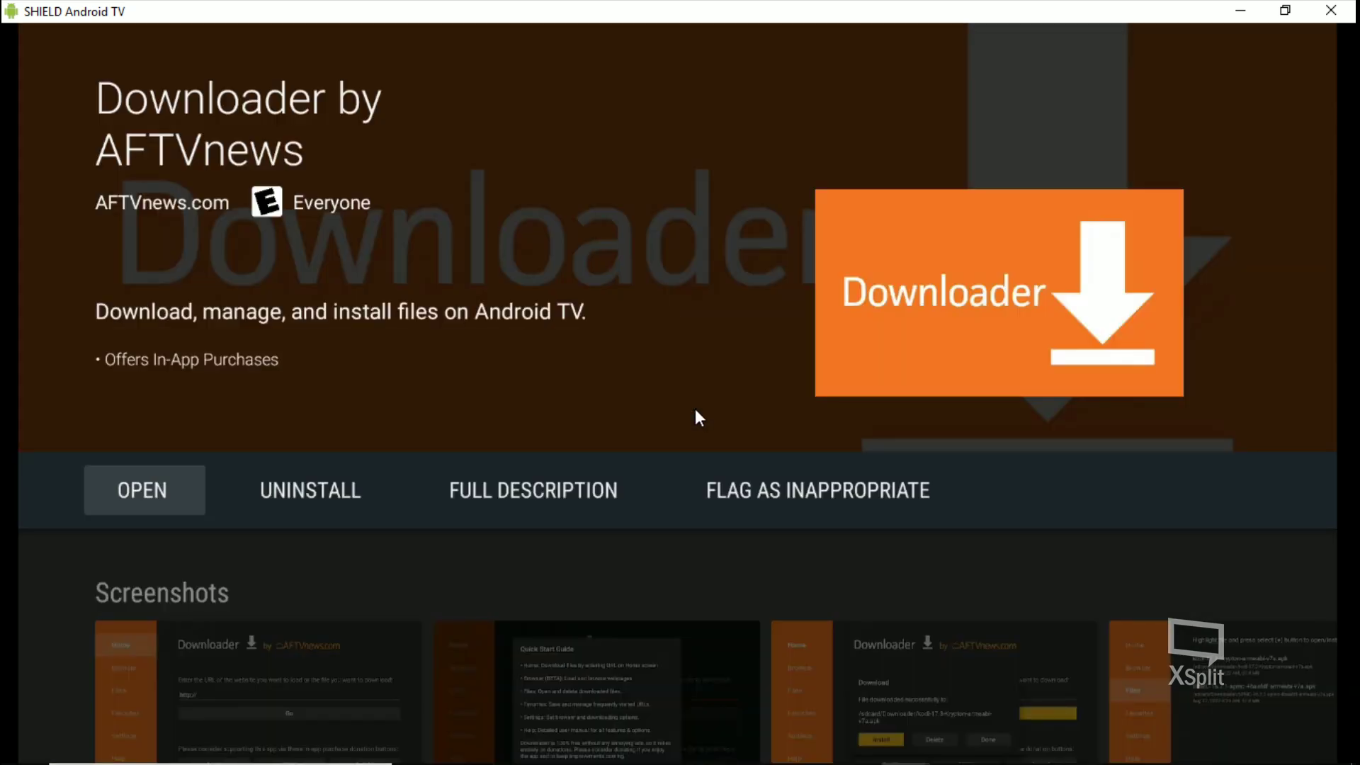
{"action": "key", "text": "Return"}
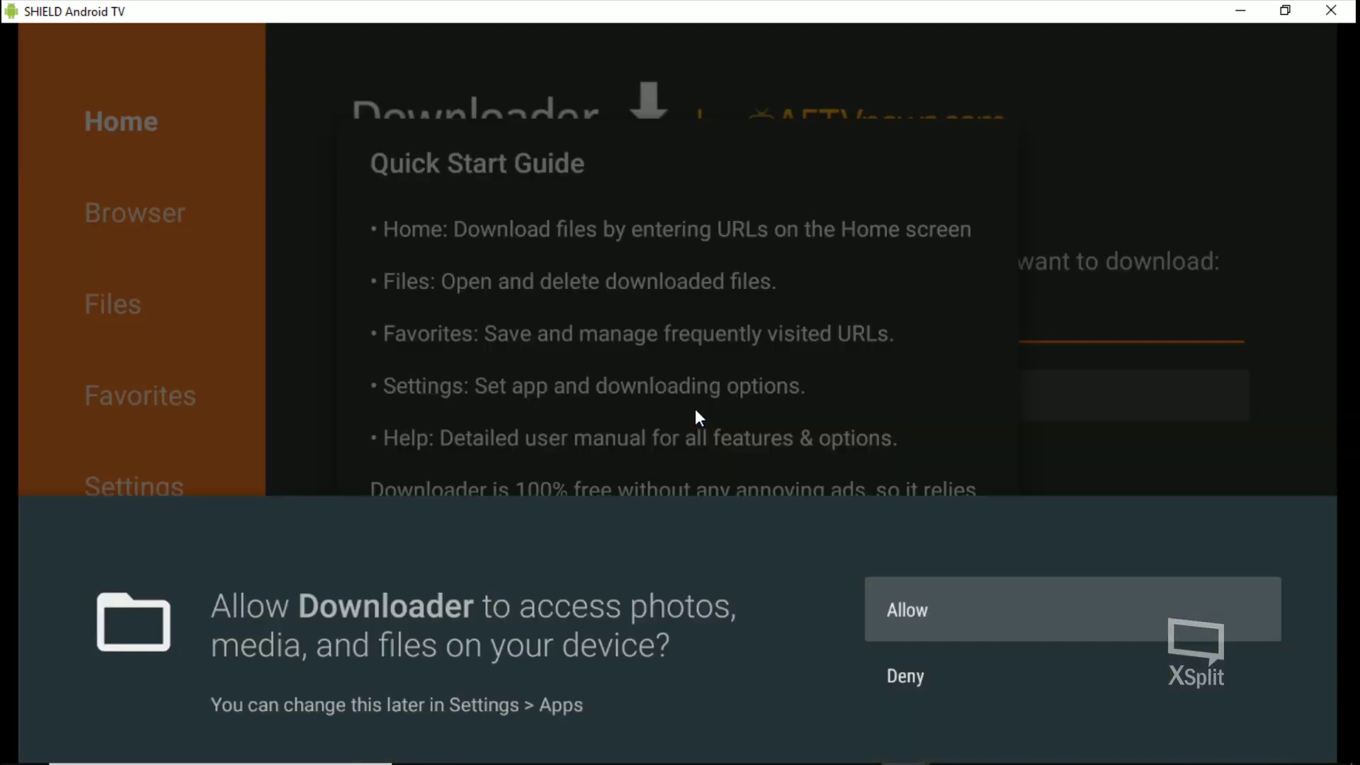
- Grant Downloader file access, dismiss the guide, then visit Browser and Settings before returning Home
{"action": "key", "text": "Return"}
{"action": "key", "text": "Return"}
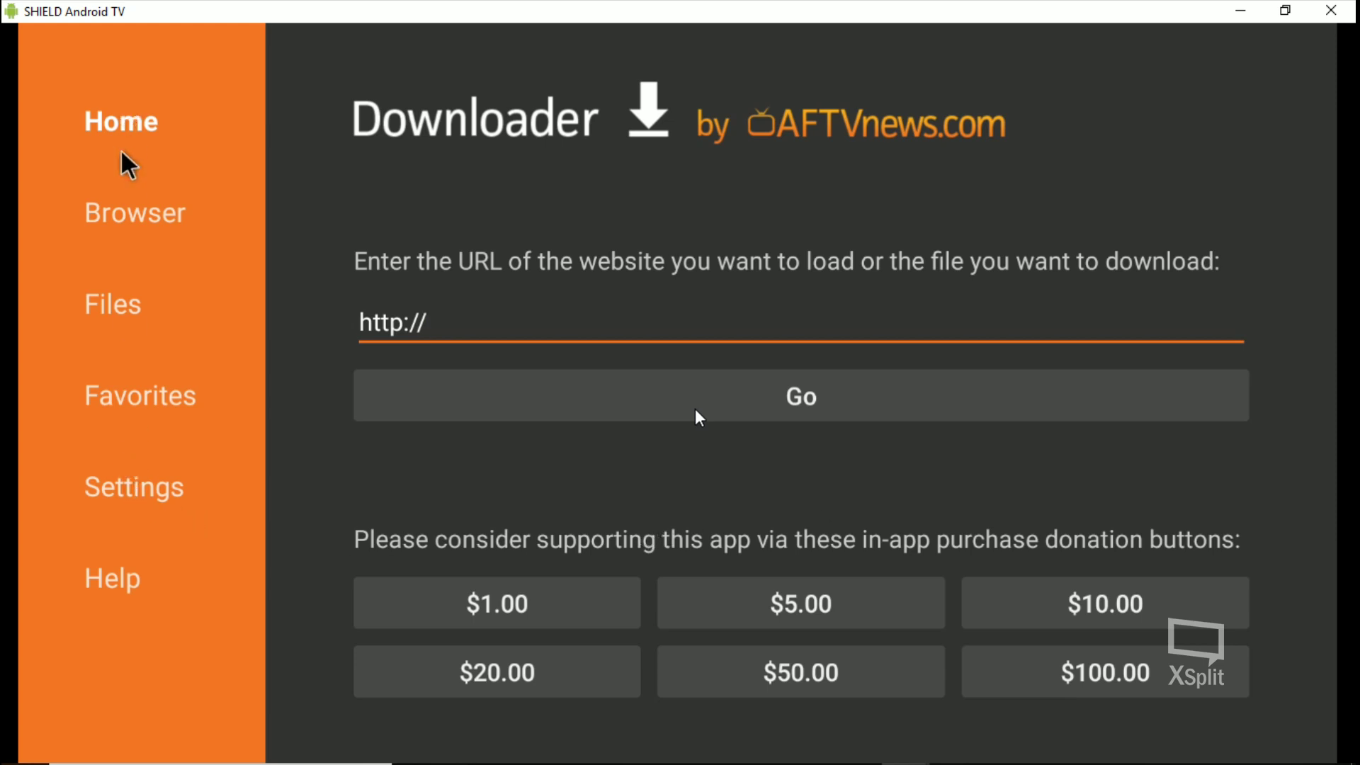
{"action": "left_click", "coordinate": [122, 214]}
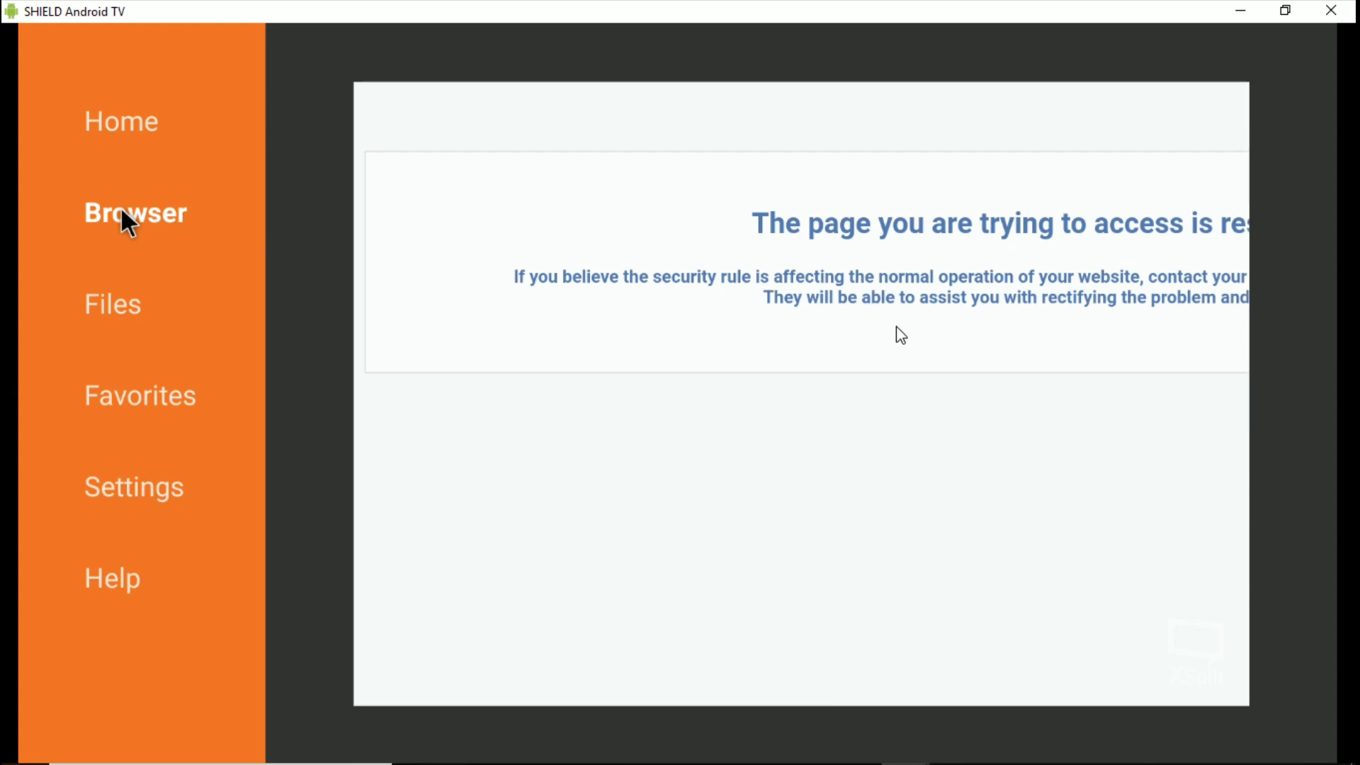
{"action": "scroll", "coordinate": [891, 340], "scroll_direction": "down", "scroll_amount": 1}
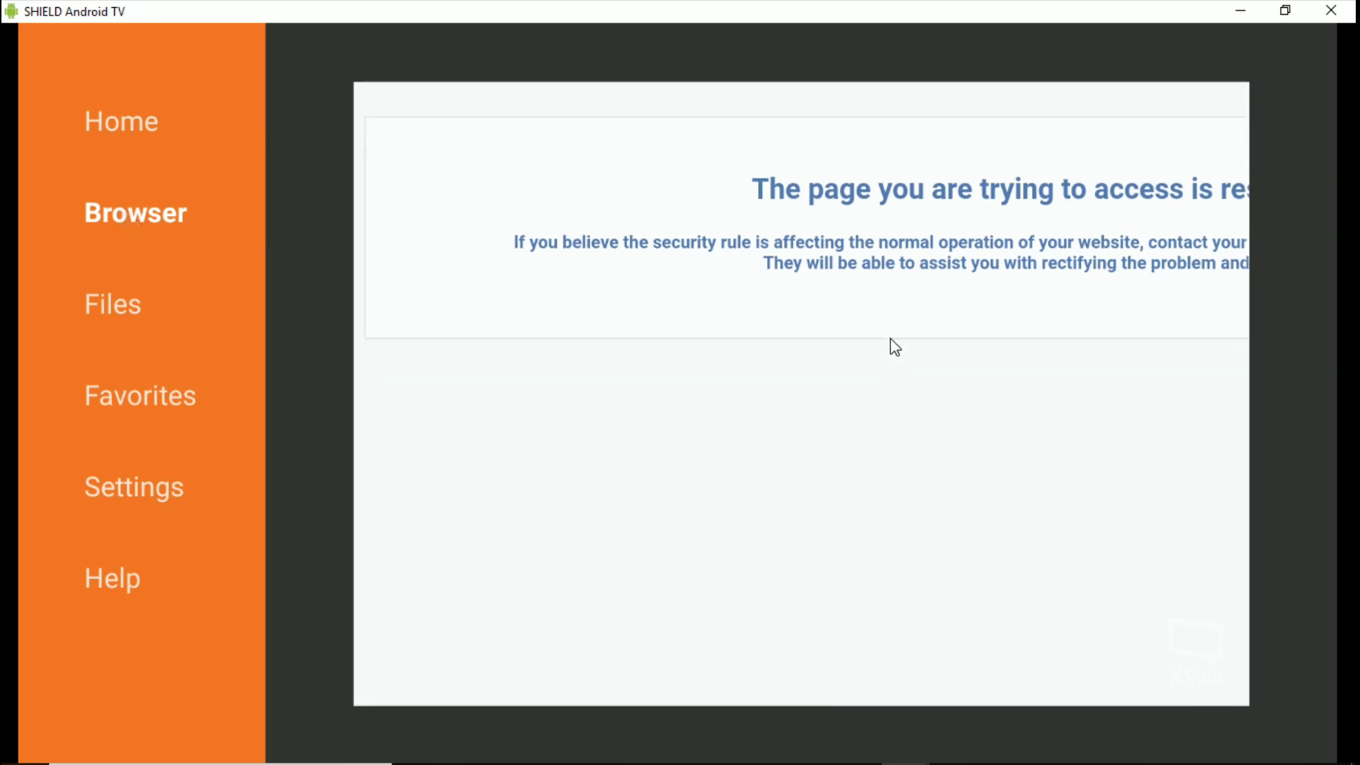
{"action": "scroll", "coordinate": [891, 339], "scroll_direction": "down", "scroll_amount": 1}
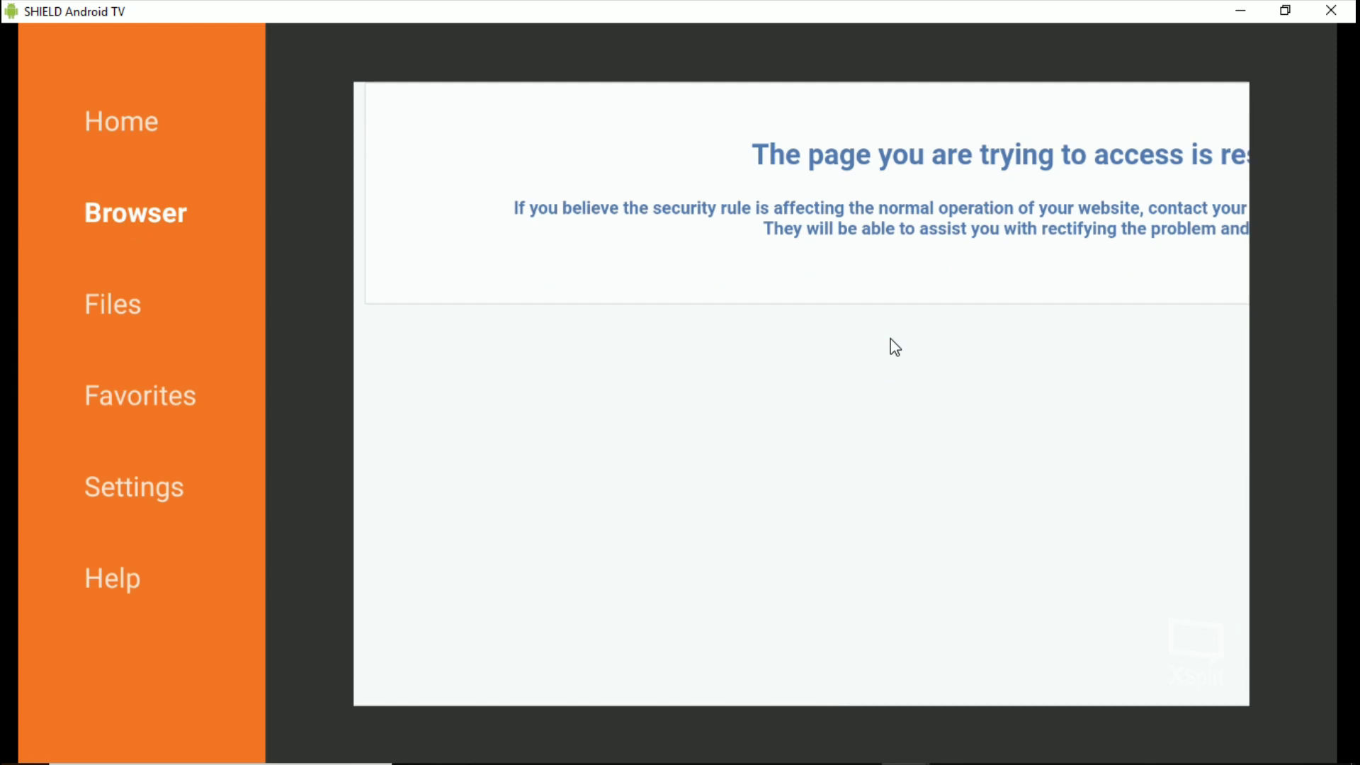
{"action": "left_click", "coordinate": [126, 505]}
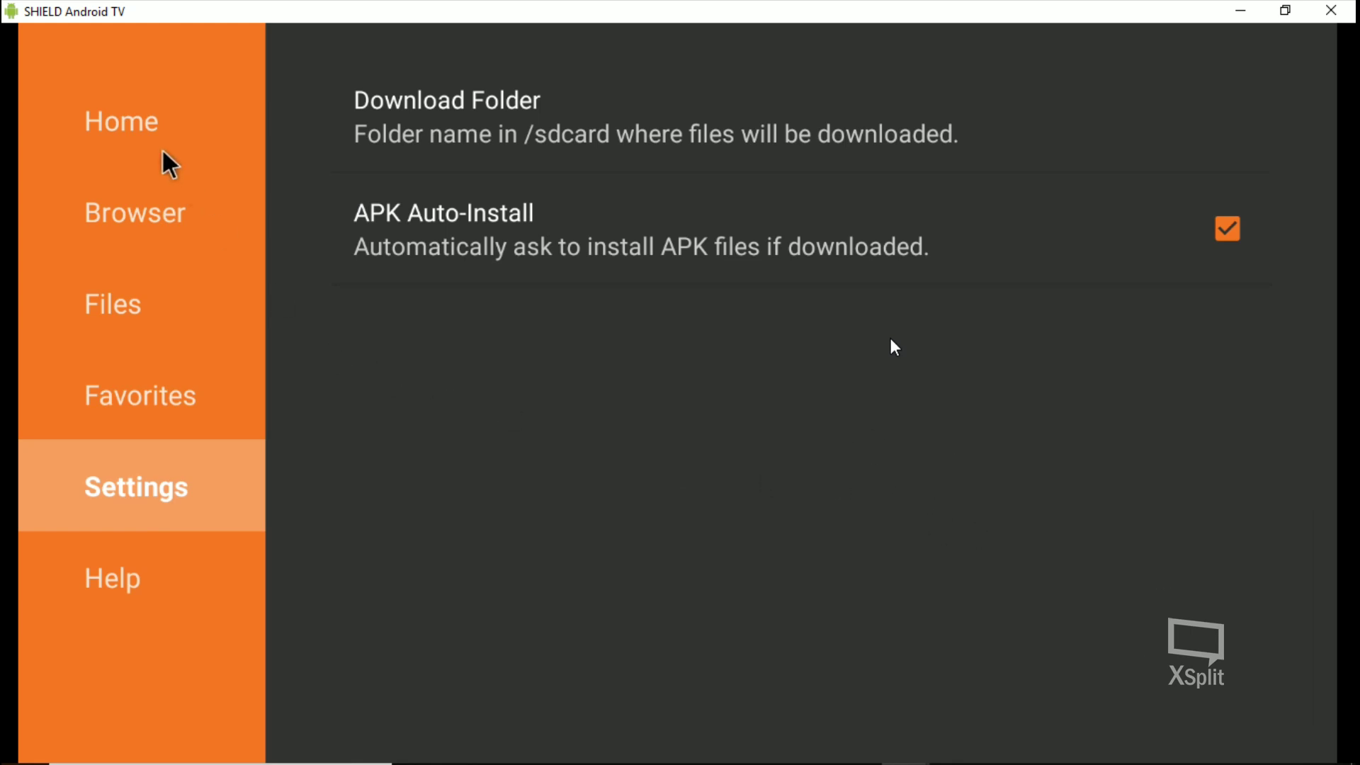
{"action": "left_click", "coordinate": [126, 139]}
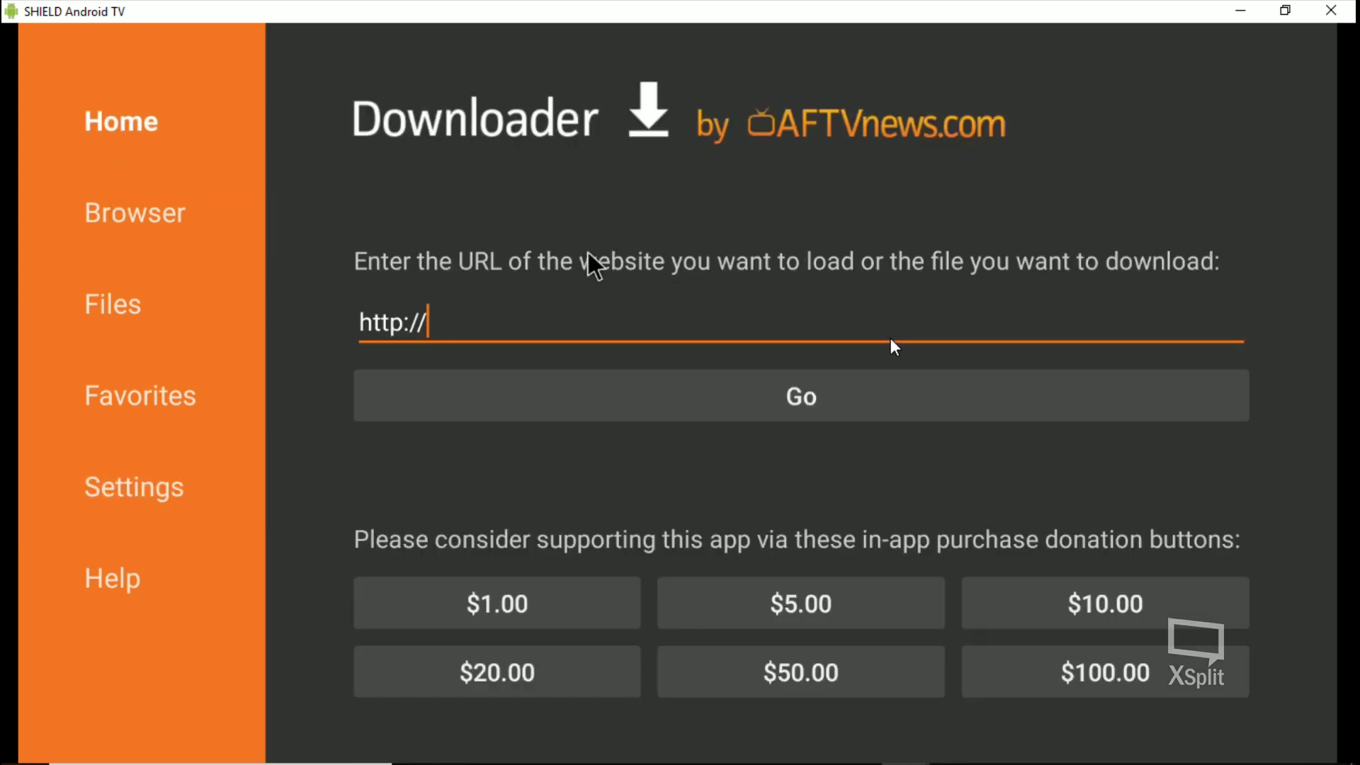
- Enter get.filelinked.com in Downloader, download the Filelinked APK and start installing it
{"action": "type", "text": "get"}
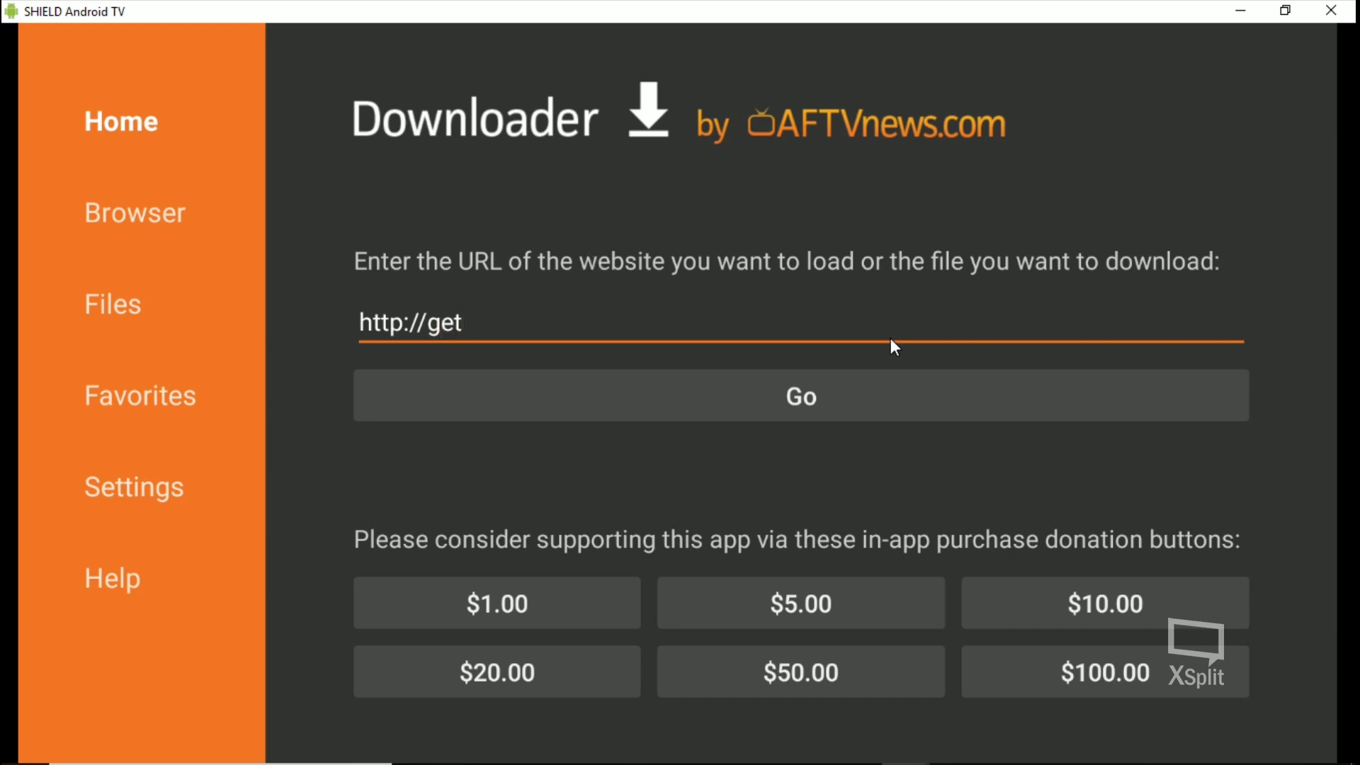
{"action": "type", "text": ".filelinked.com"}
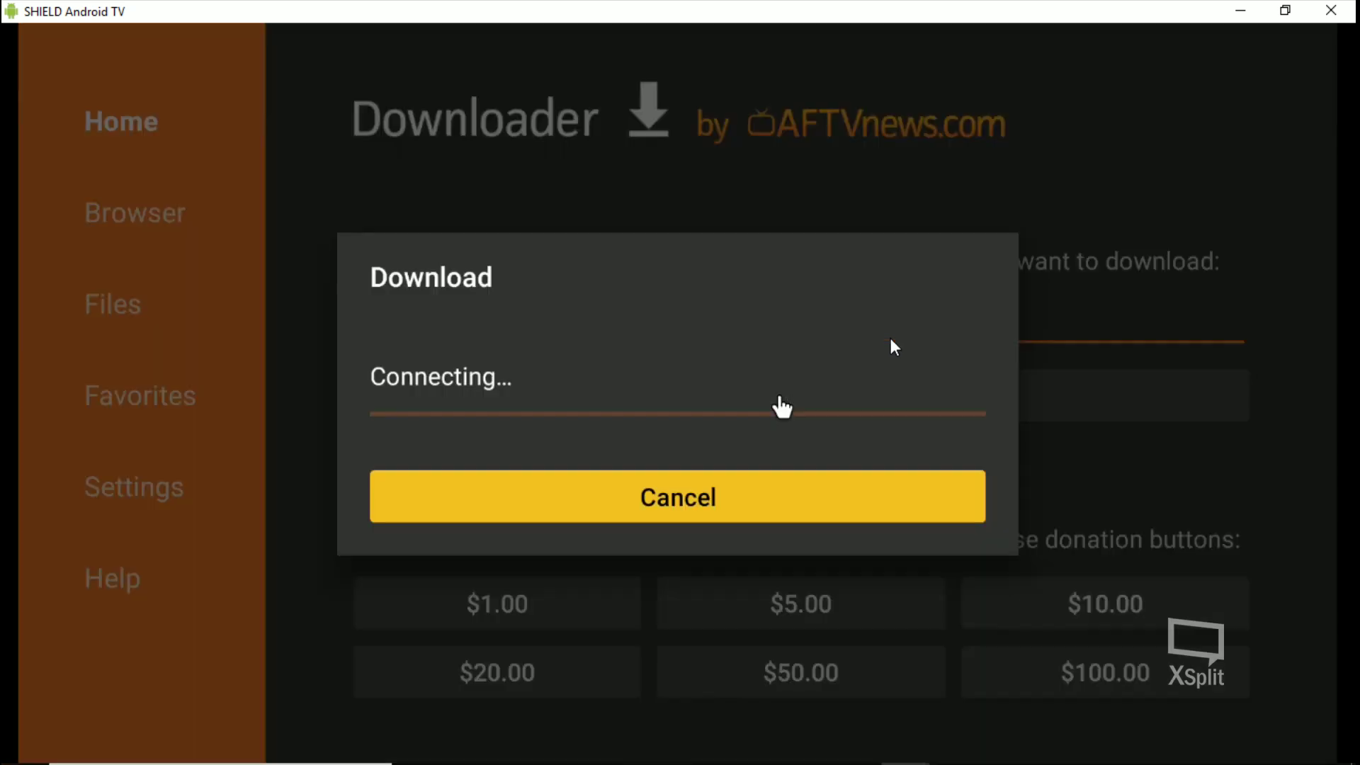
{"action": "left_click", "coordinate": [779, 396]}
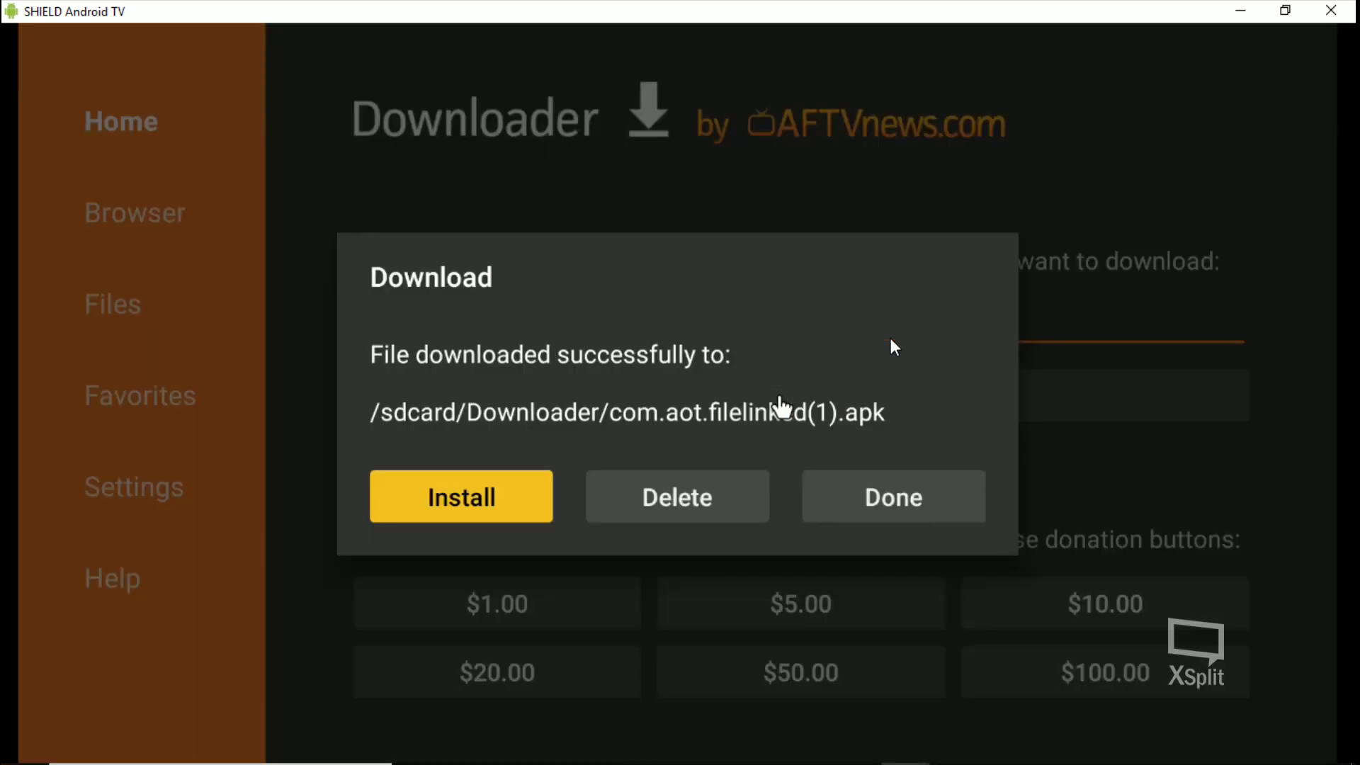
{"action": "key", "text": "Return"}
- Allow Downloader and Puffin TV to install unknown apps, then return to Downloader
{"action": "key", "text": "Right"}
{"action": "key", "text": "Return"}
{"action": "key", "text": "Down"}
{"action": "key", "text": "Down"}
{"action": "key", "text": "Down"}
{"action": "key", "text": "Down"}
{"action": "key", "text": "Down"}
{"action": "key", "text": "Down"}
{"action": "key", "text": "Down"}
{"action": "key", "text": "Down"}
{"action": "key", "text": "Down"}
{"action": "key", "text": "Down"}
{"action": "key", "text": "Down"}
{"action": "key", "text": "Down"}
{"action": "key", "text": "Down"}
{"action": "key", "text": "Down"}
{"action": "key", "text": "Down"}
{"action": "key", "text": "Down"}
{"action": "key", "text": "Down"}
{"action": "key", "text": "Down"}
{"action": "key", "text": "Down"}
{"action": "key", "text": "Down"}
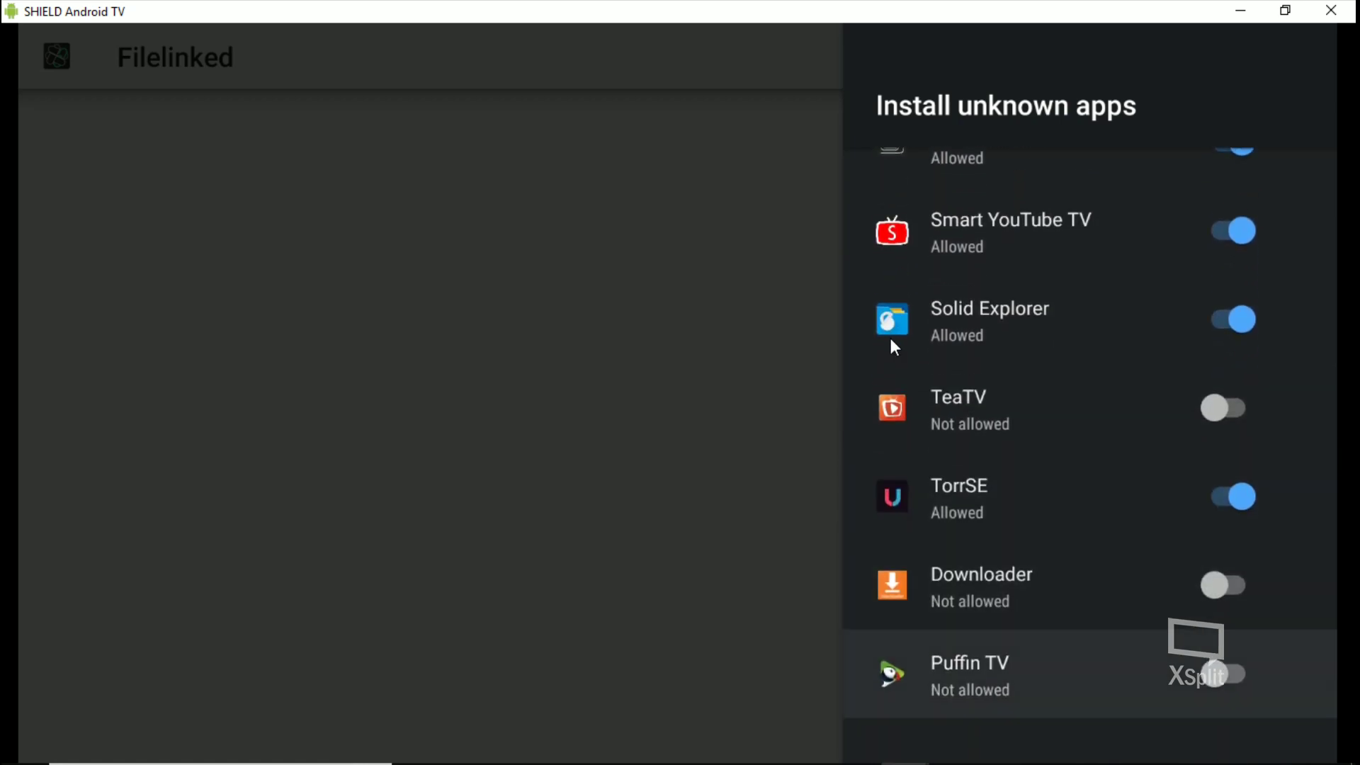
{"action": "key", "text": "Up"}
{"action": "key", "text": "Return"}
{"action": "key", "text": "Down"}
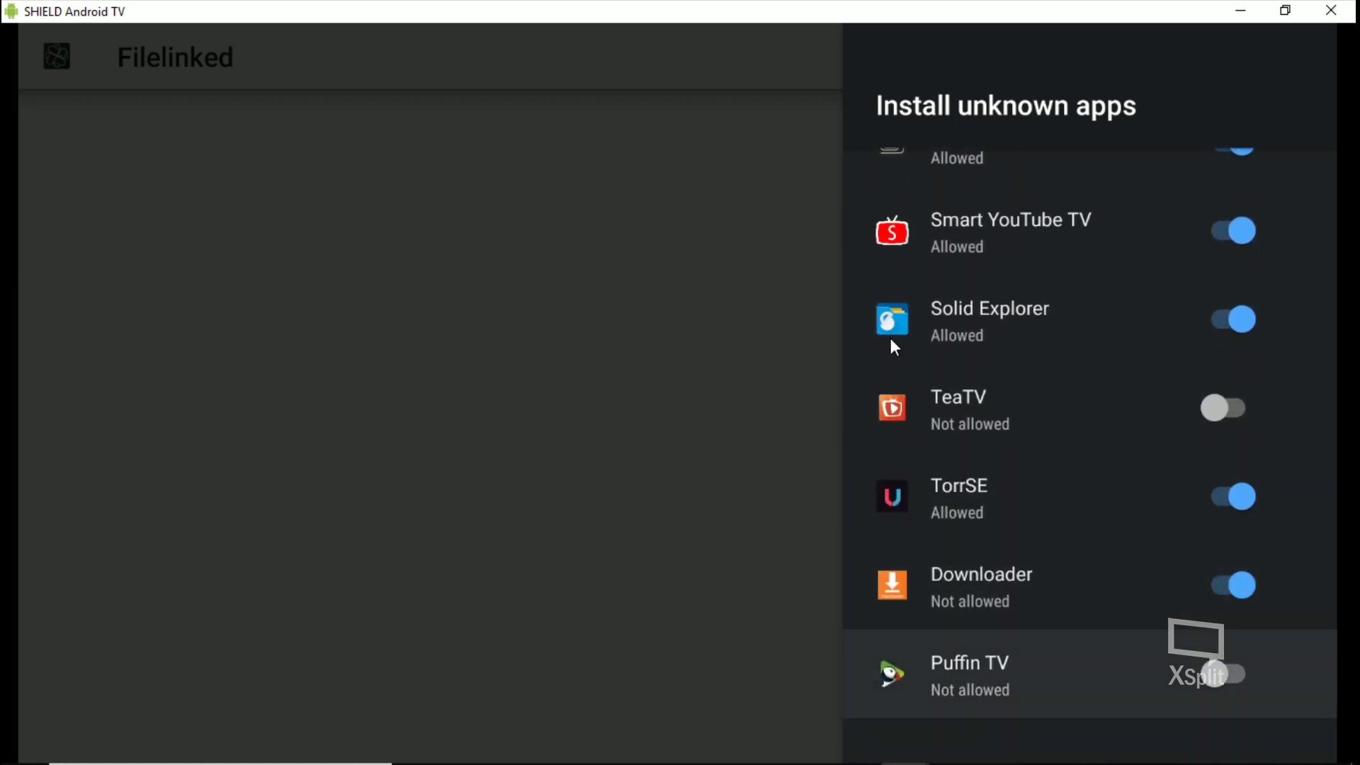
{"action": "key", "text": "Return"}
{"action": "key", "text": "Escape"}
{"action": "key", "text": "Escape"}
- Delete the downloaded Filelinked APK and confirm the deletion
{"action": "key", "text": "Right"}
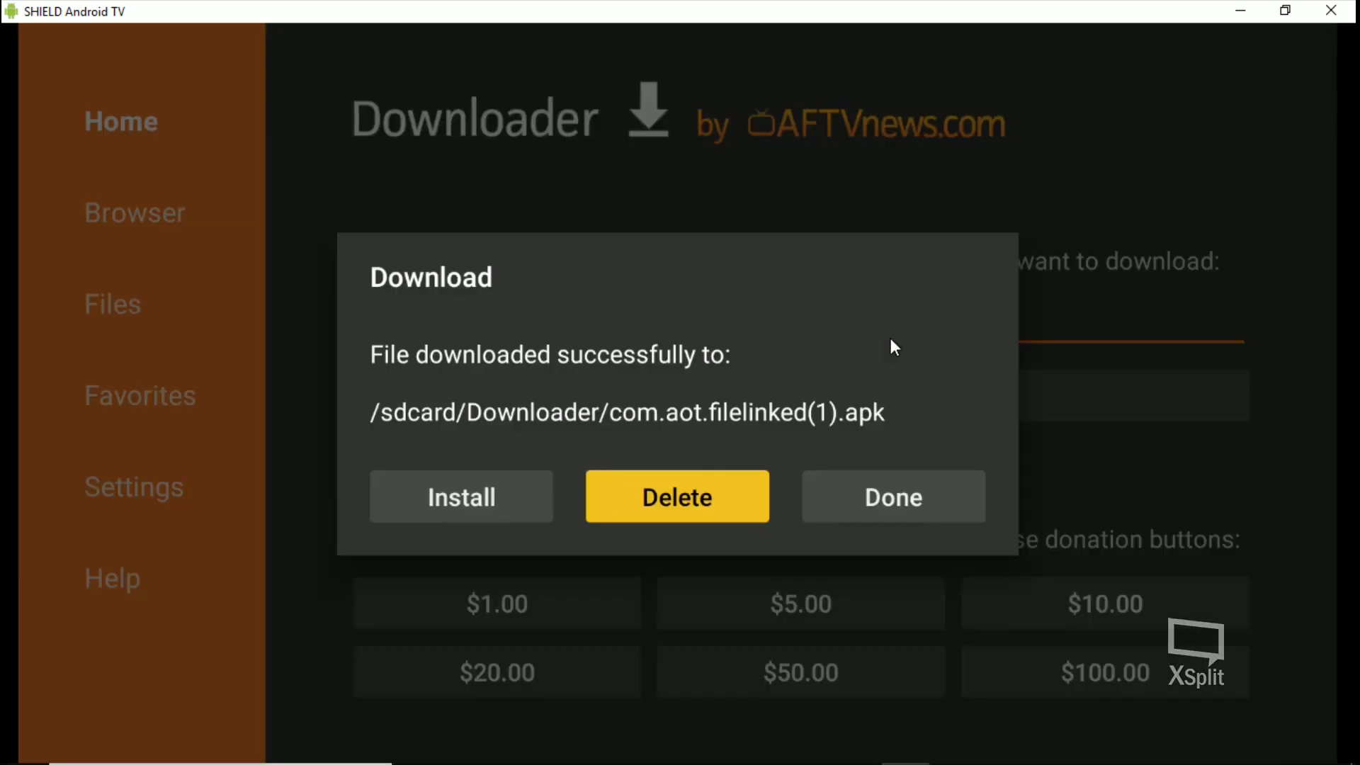
{"action": "key", "text": "Return"}
{"action": "key", "text": "Left"}
{"action": "key", "text": "Return"}
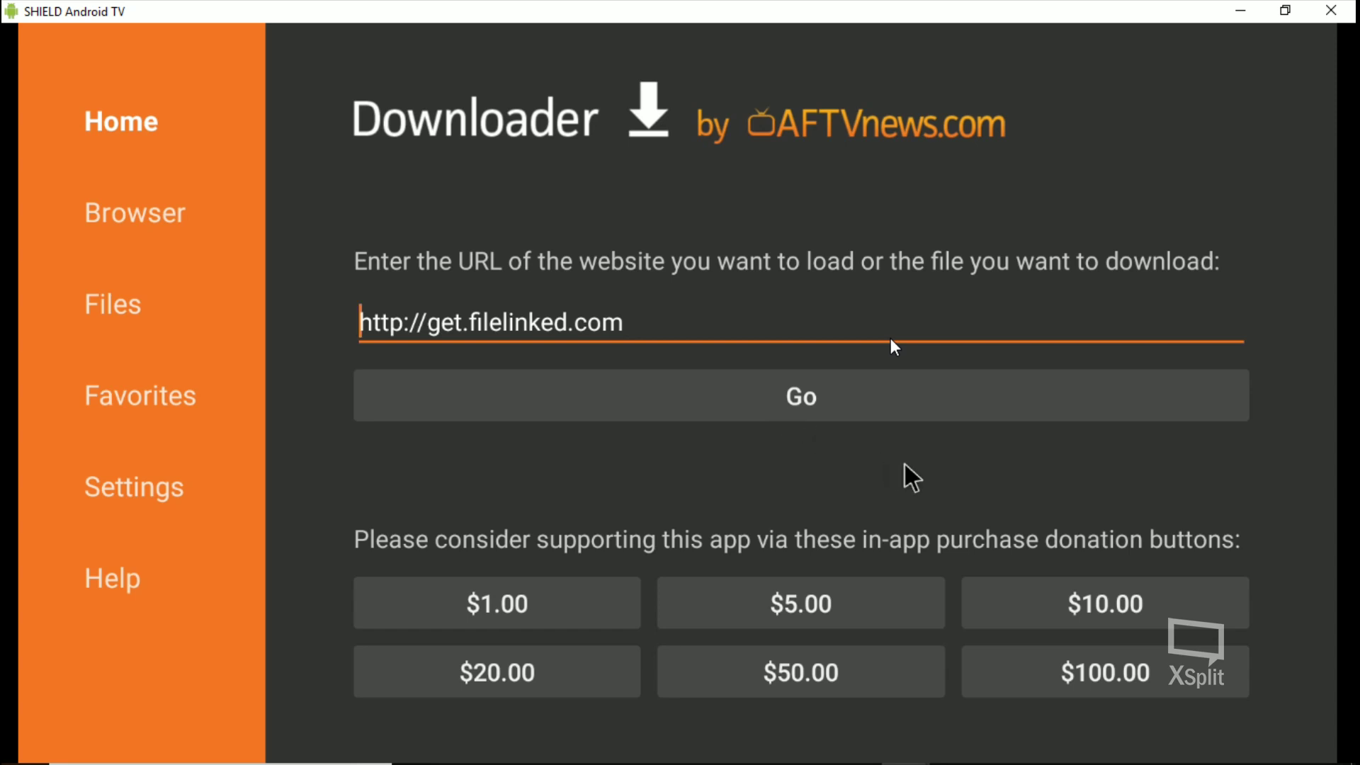
- Download the Filelinked APK again, install it, and close the completion screen
{"action": "left_click", "coordinate": [801, 411]}
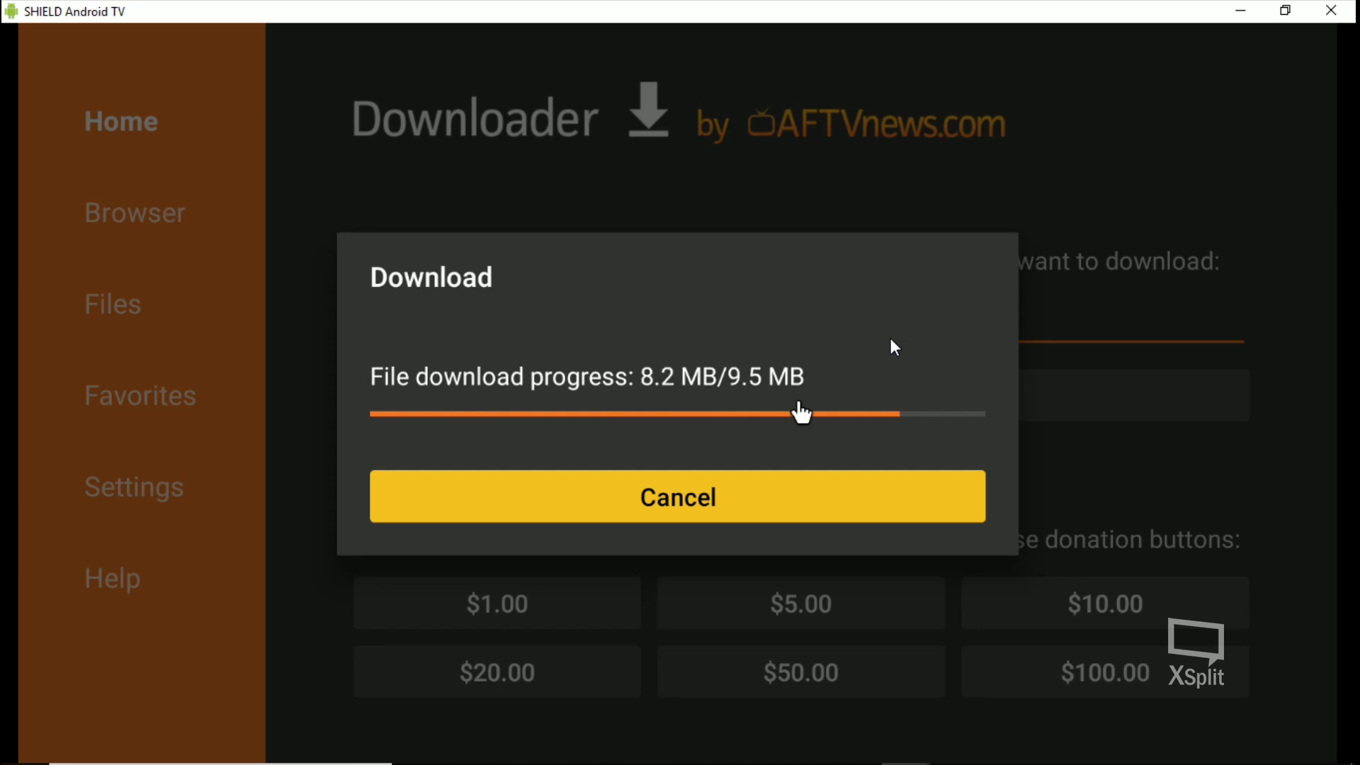
{"action": "key", "text": "Right"}
{"action": "key", "text": "Return"}
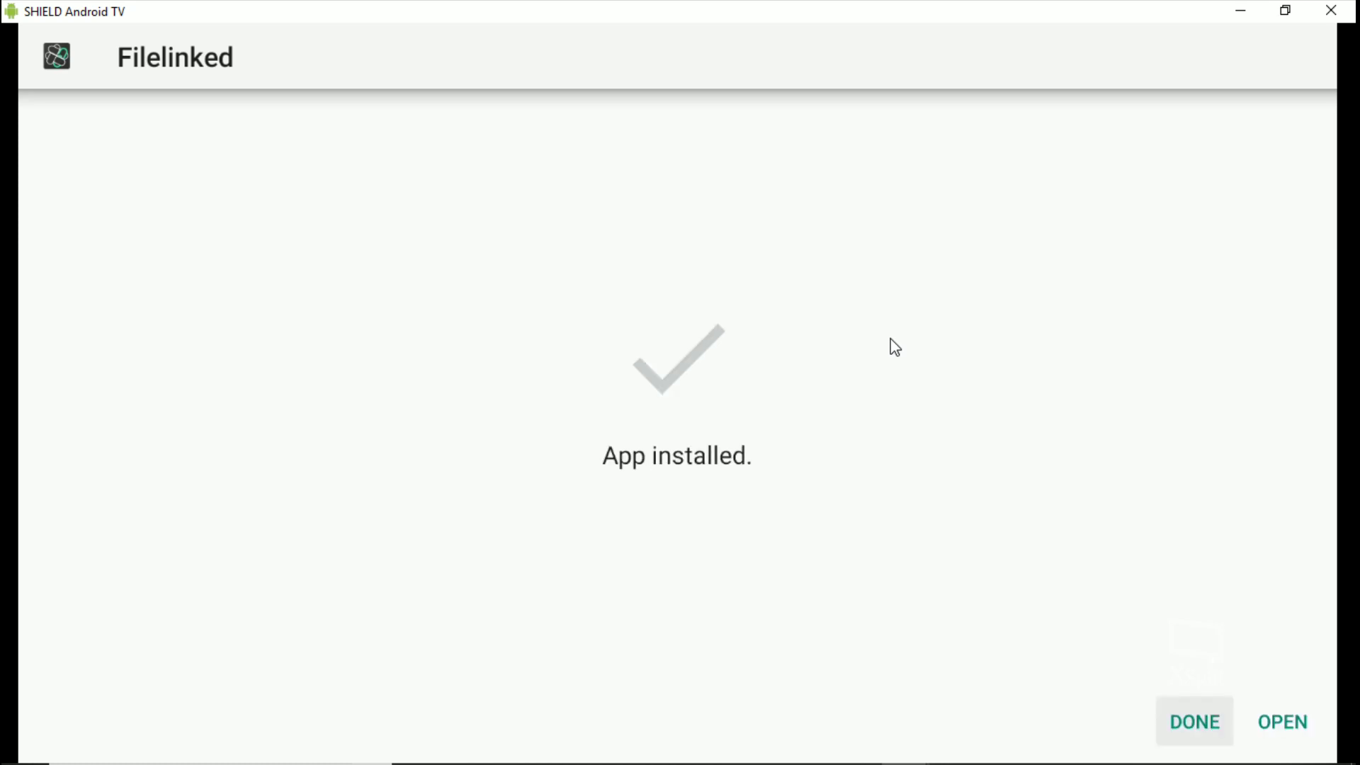
{"action": "key", "text": "Return"}
{"action": "key", "text": "Right"}
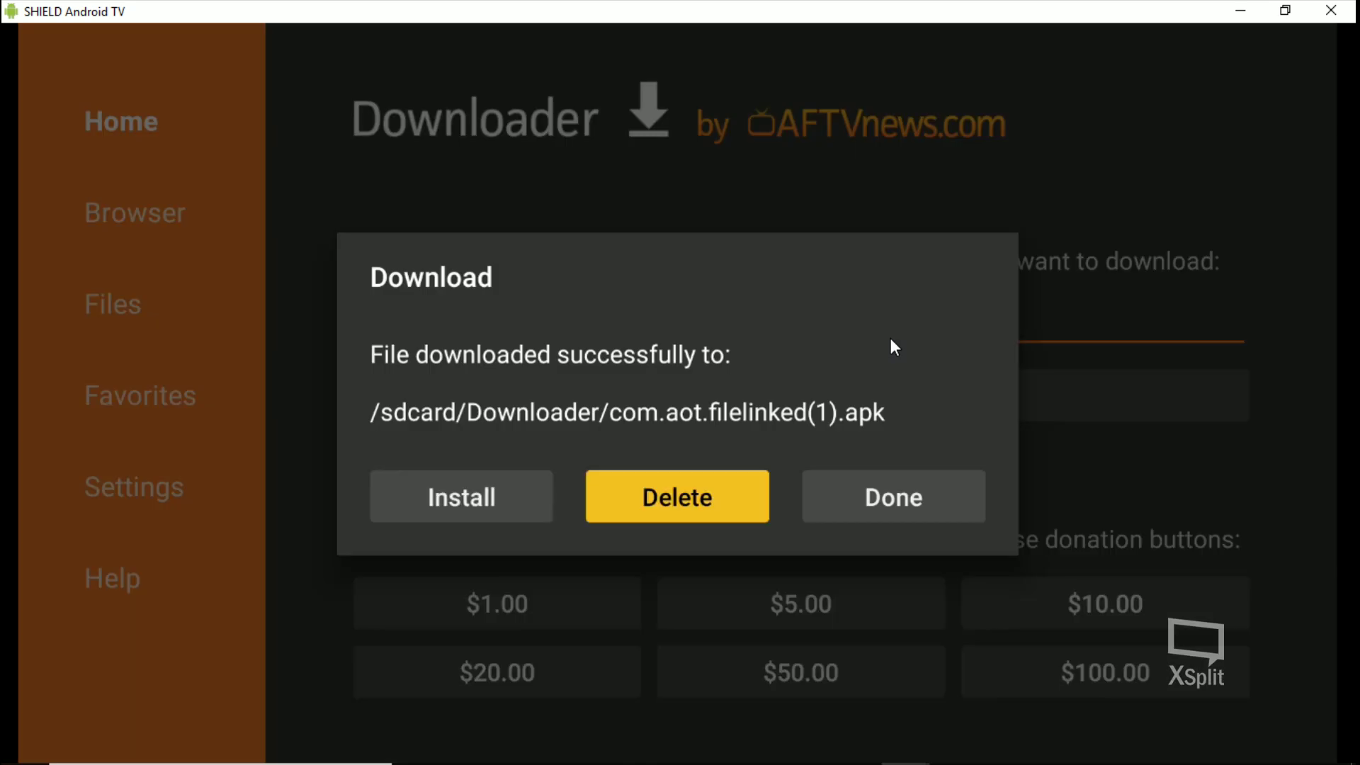
{"action": "key", "text": "Return"}
{"action": "key", "text": "Left"}
{"action": "key", "text": "Return"}
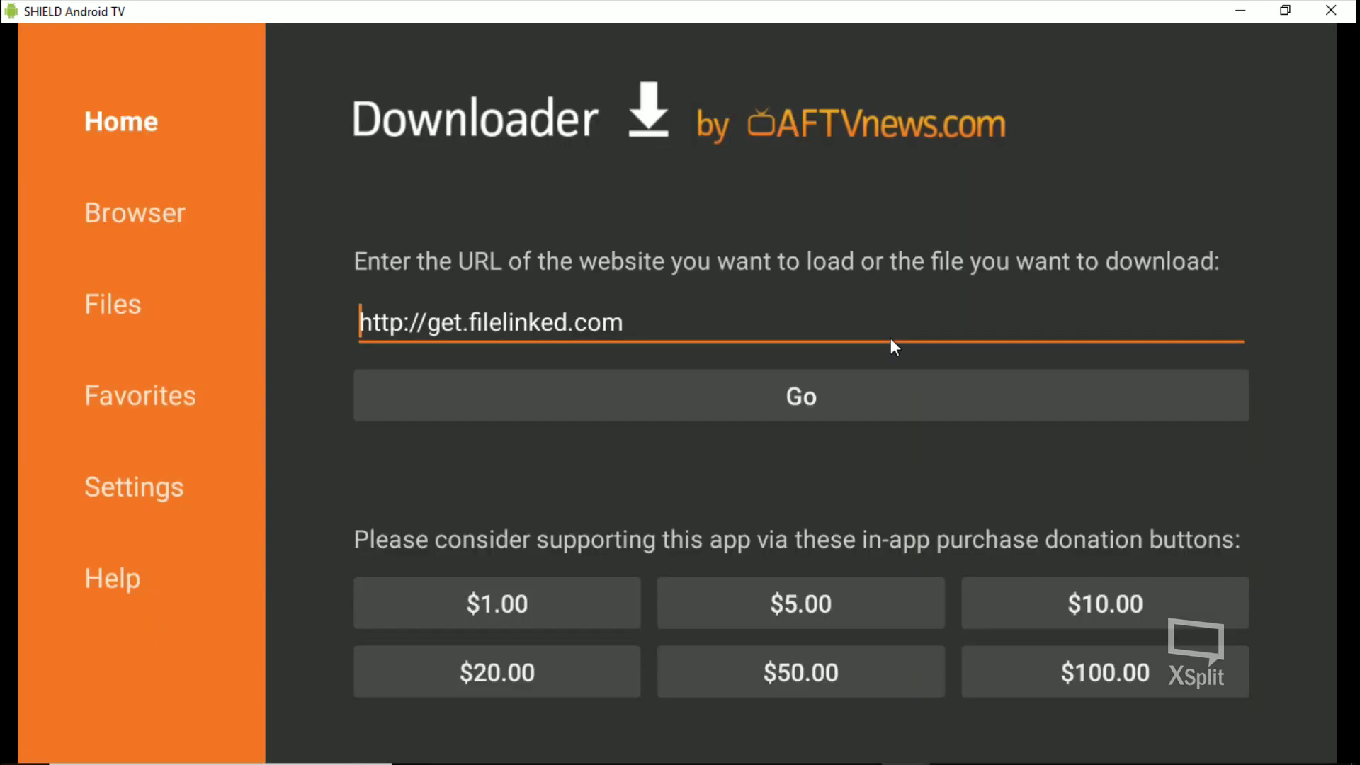
{"action": "key", "text": "Right"}
{"action": "key", "text": "Right"}
{"action": "key", "text": "Right"}
{"action": "key", "text": "Right"}
{"action": "key", "text": "Right"}
{"action": "key", "text": "Right"}
{"action": "key", "text": "Right"}
{"action": "key", "text": "Right"}
{"action": "key", "text": "Right"}
{"action": "key", "text": "Right"}
{"action": "key", "text": "Right"}
{"action": "key", "text": "Right"}
{"action": "key", "text": "Right"}
{"action": "key", "text": "Right"}
{"action": "key", "text": "Right"}
{"action": "key", "text": "Right"}
{"action": "key", "text": "Right"}
{"action": "key", "text": "Right"}
{"action": "key", "text": "Right"}
{"action": "key", "text": "Right"}
{"action": "key", "text": "Right"}
{"action": "key", "text": "Right"}
{"action": "key", "text": "BackSpace"}
{"action": "key", "text": "BackSpace"}
{"action": "key", "text": "BackSpace"}
{"action": "key", "text": "BackSpace"}
{"action": "key", "text": "BackSpace"}
{"action": "key", "text": "BackSpace"}
{"action": "key", "text": "BackSpace"}
{"action": "key", "text": "BackSpace"}
{"action": "key", "text": "BackSpace"}
{"action": "key", "text": "BackSpace"}
{"action": "key", "text": "BackSpace"}
{"action": "key", "text": "BackSpace"}
{"action": "key", "text": "BackSpace"}
{"action": "key", "text": "BackSpace"}
{"action": "key", "text": "BackSpace"}
{"action": "key", "text": "BackSpace"}
{"action": "key", "text": "BackSpace"}
{"action": "key", "text": "BackSpace"}
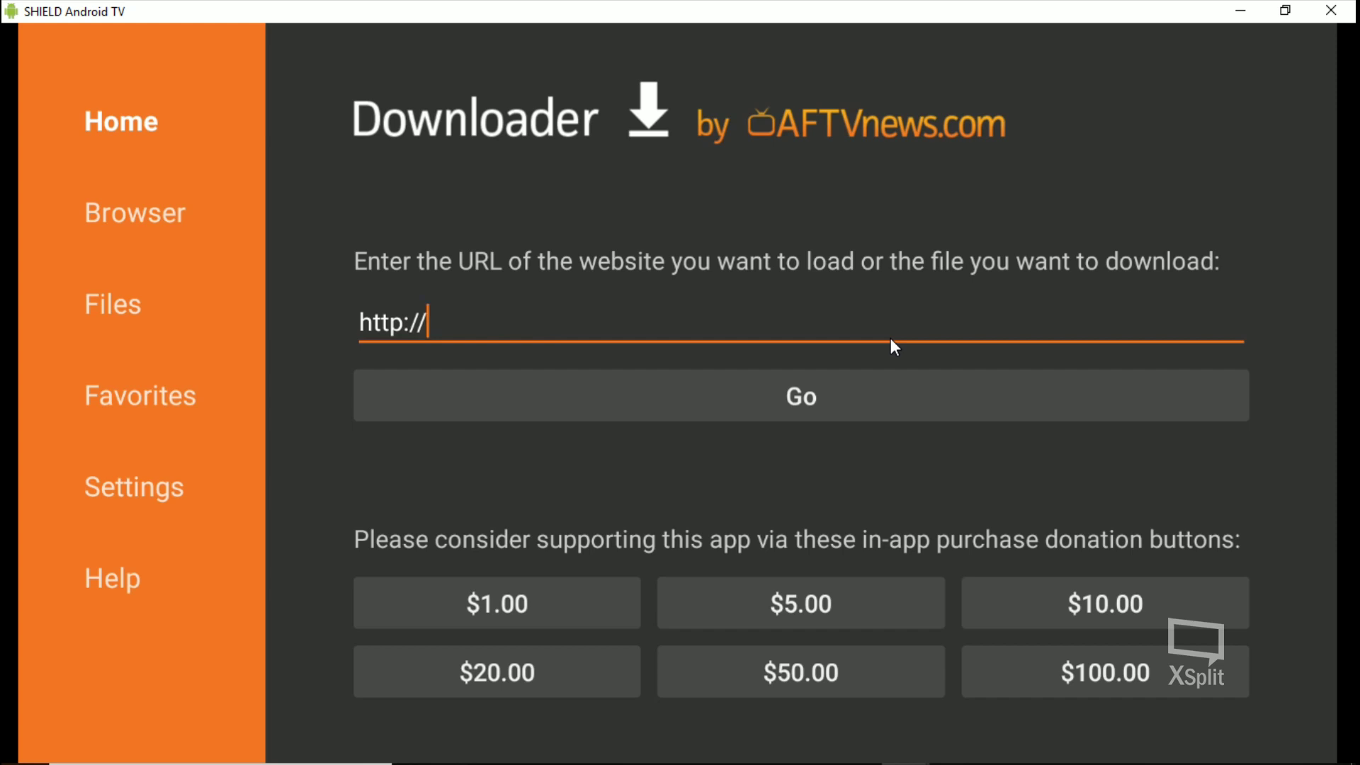
- Download and install the Downloader Browser Plugin from browser.aftvnews.com
{"action": "type", "text": "browser.aftvnews.com"}
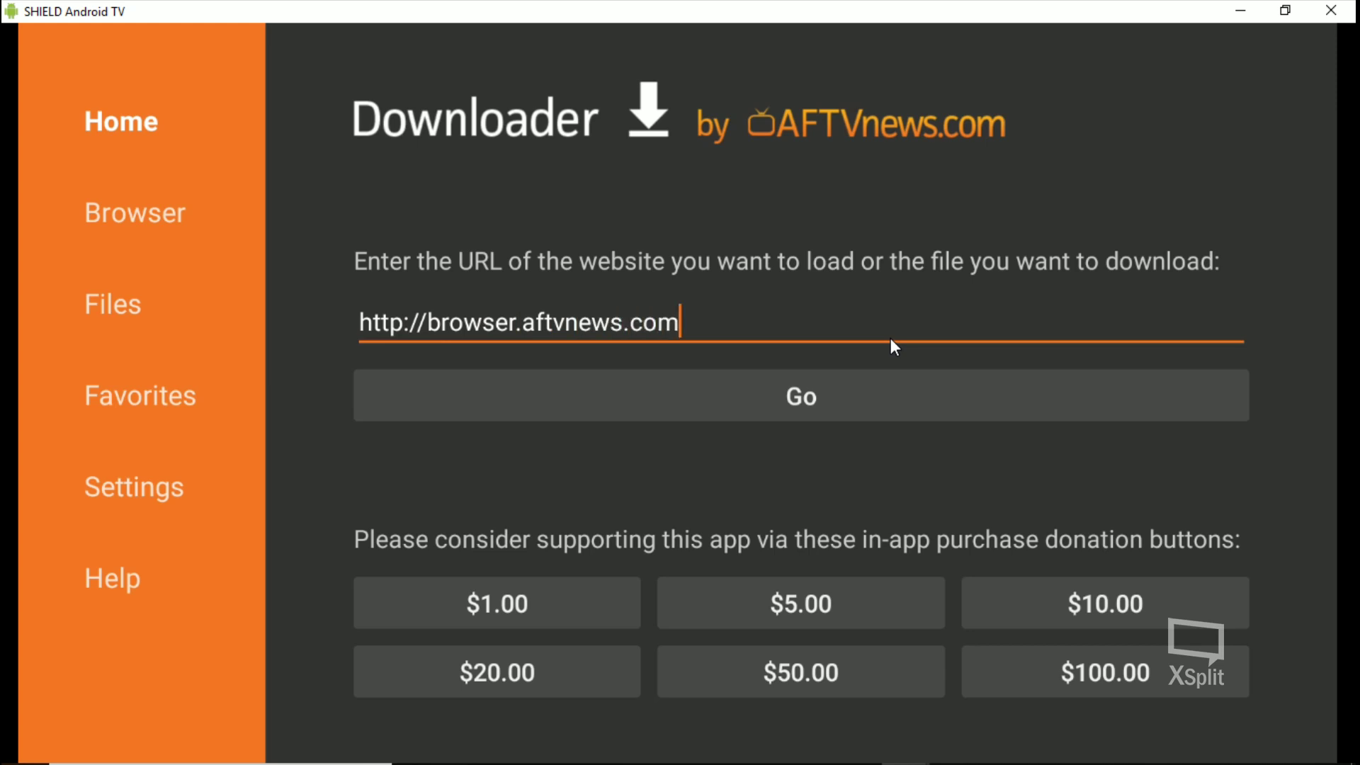
{"action": "key", "text": "Tab"}
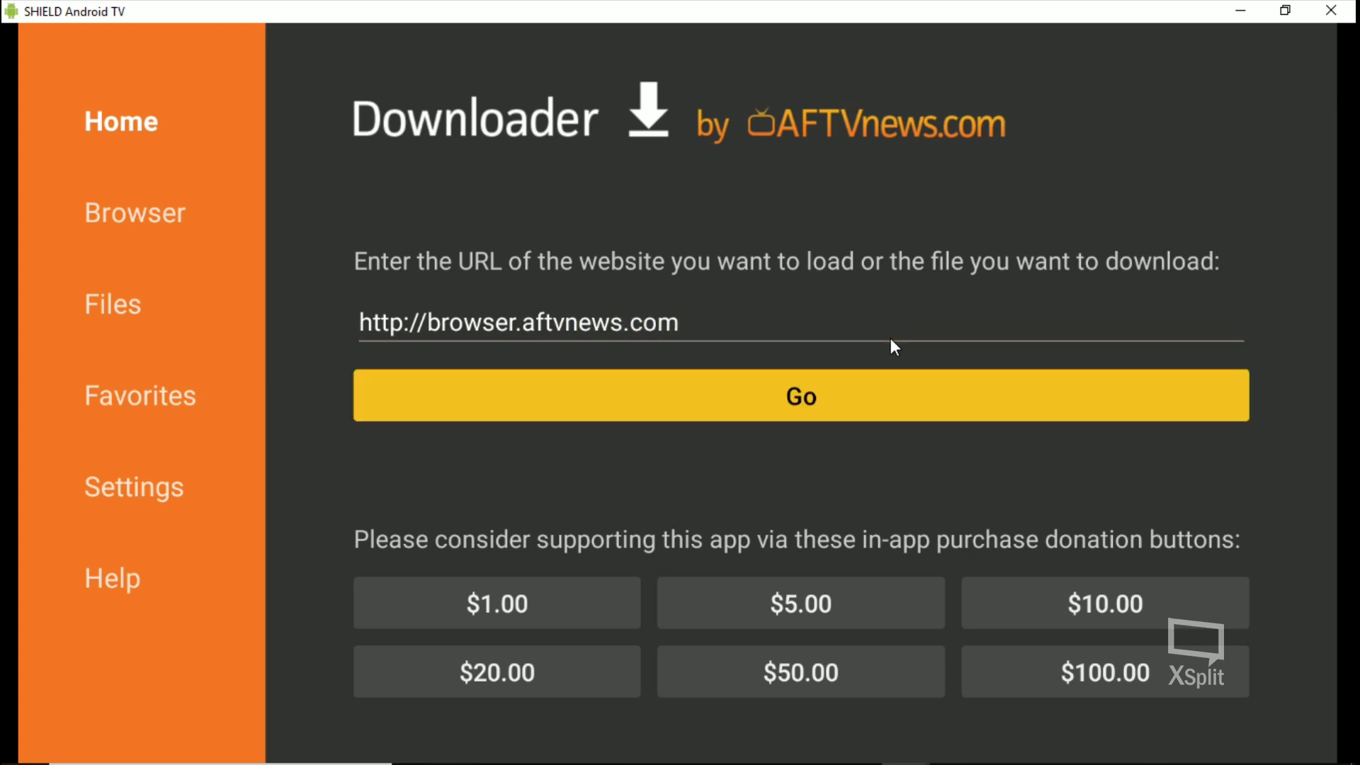
{"action": "key", "text": "Return"}
{"action": "key", "text": "Return"}
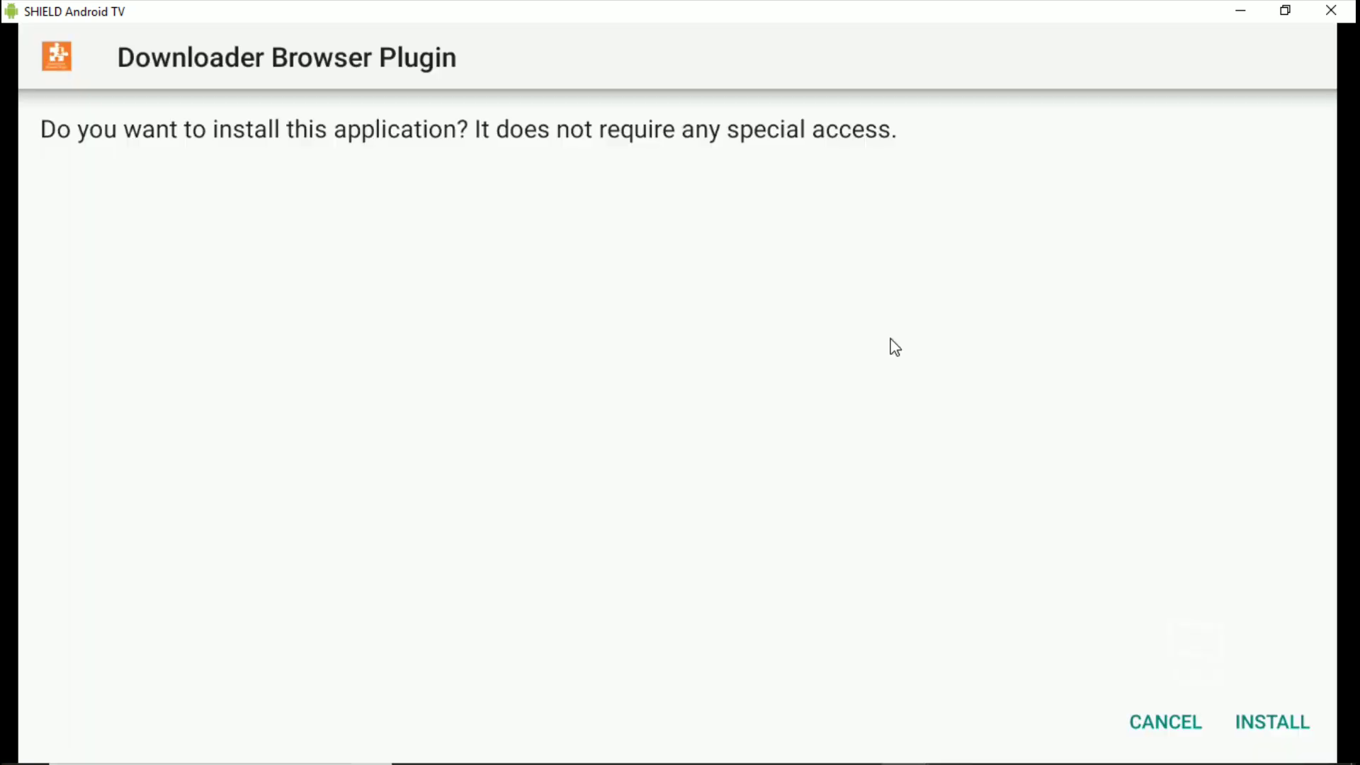
{"action": "key", "text": "Down"}
{"action": "key", "text": "Right"}
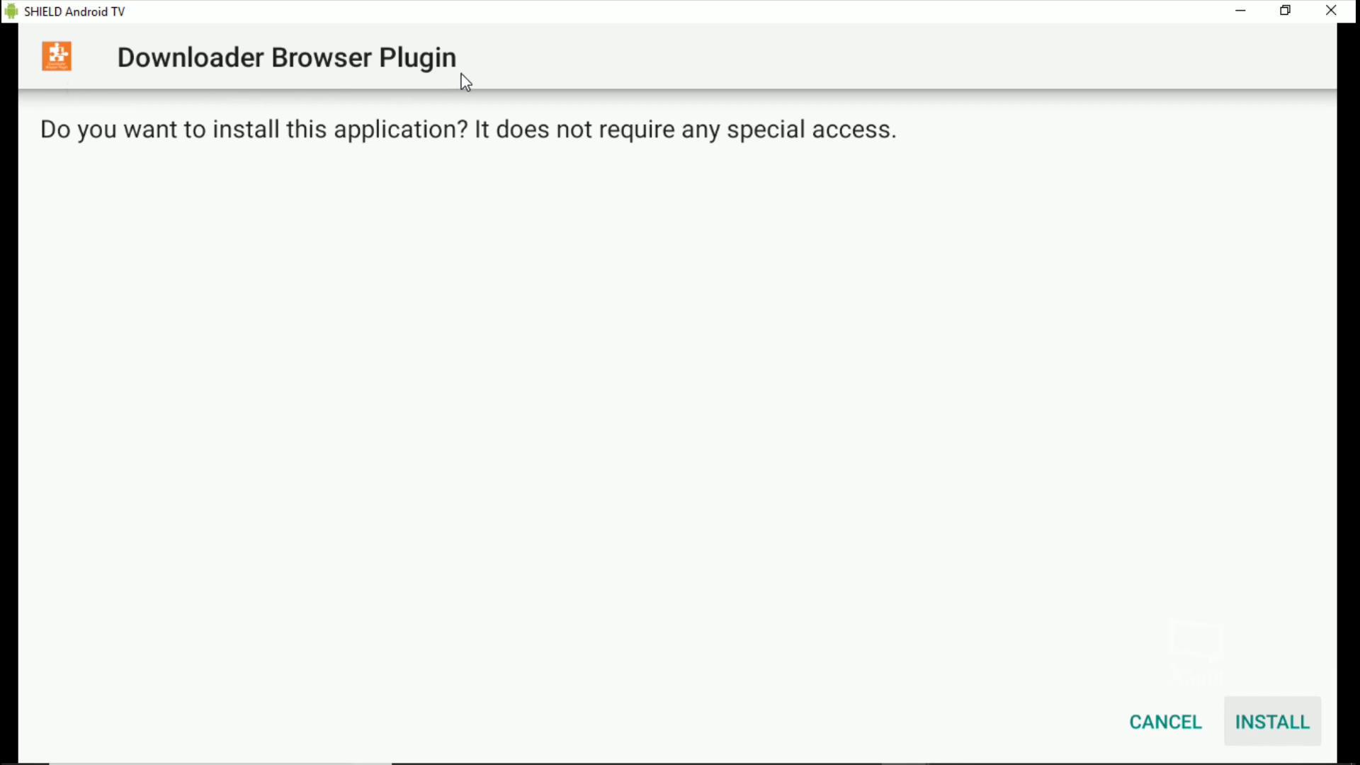
{"action": "key", "text": "Return"}
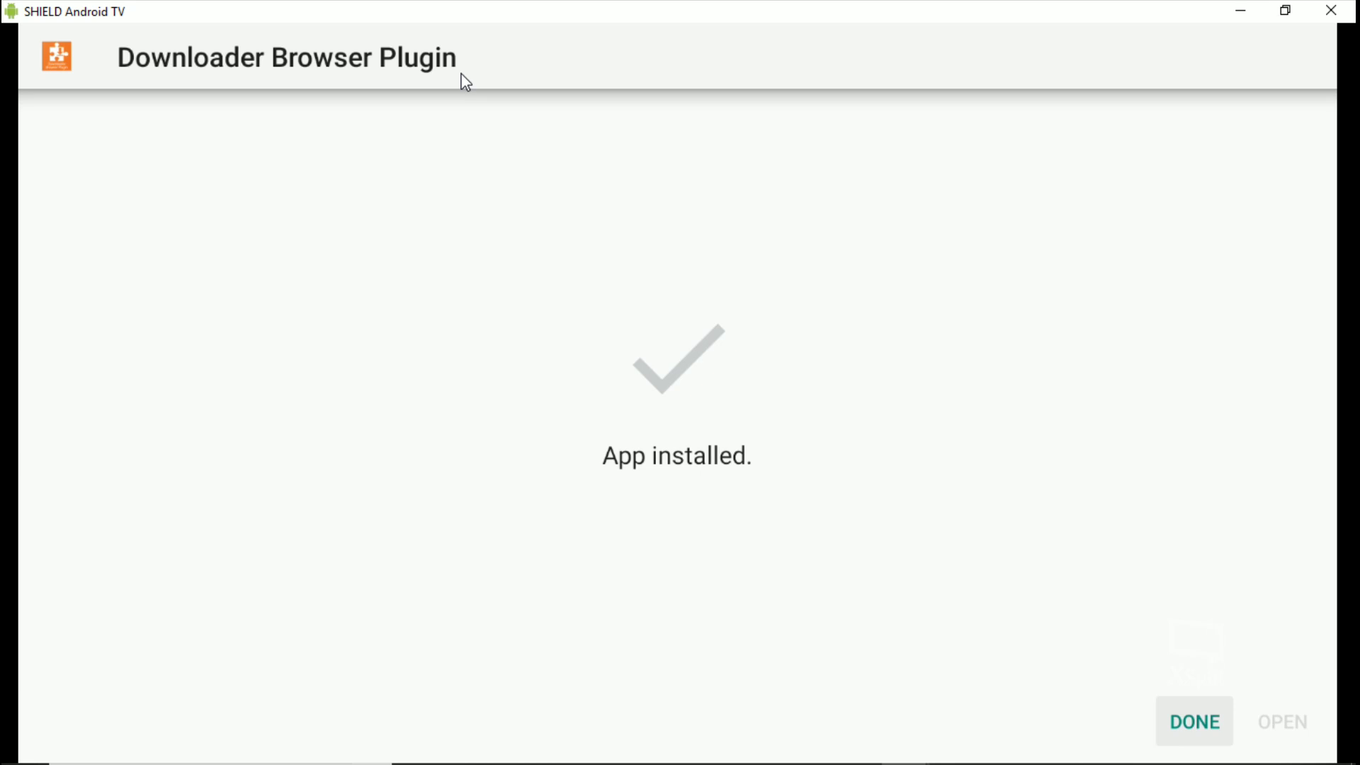
{"action": "key", "text": "Return"}
- Delete the downloaded Downloader-Browser-Plugin-v1.0.apk file
{"action": "key", "text": "Right"}
{"action": "key", "text": "Return"}
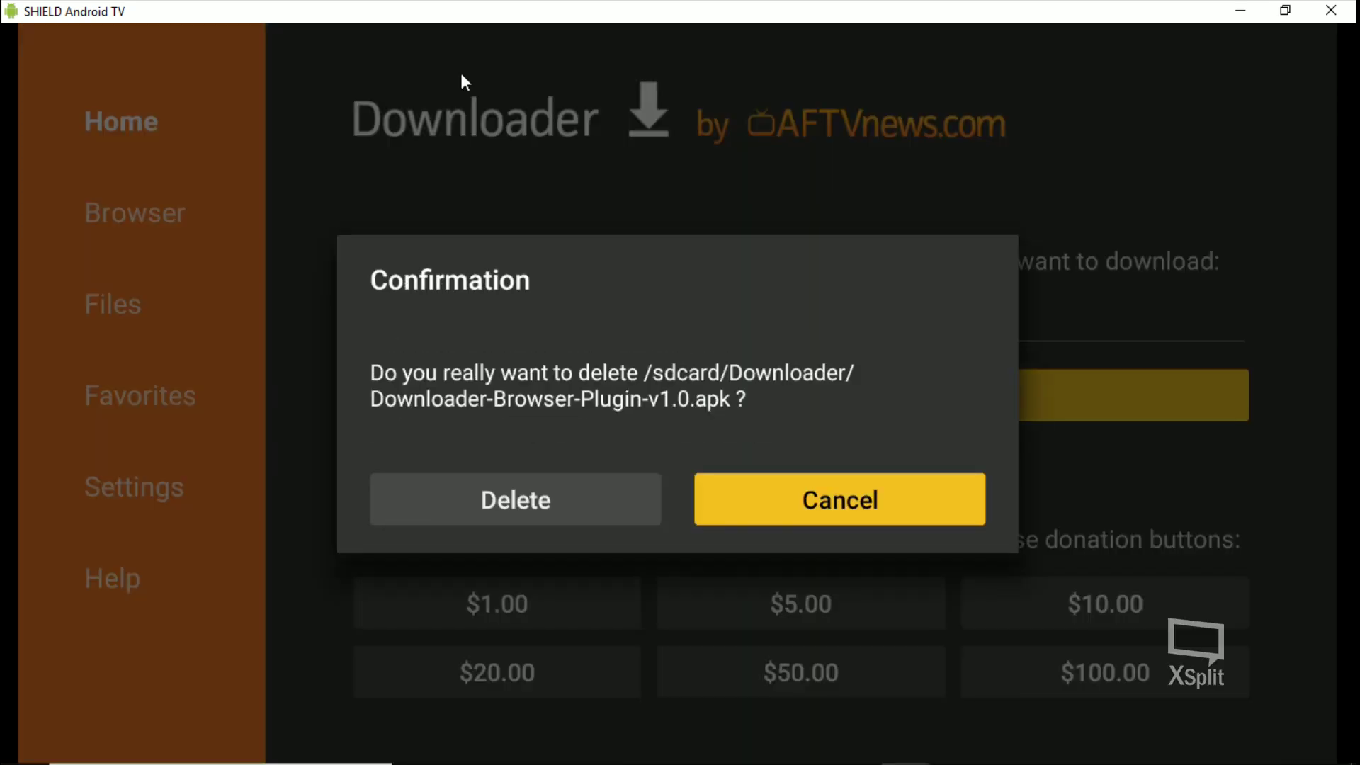
{"action": "key", "text": "Left"}
{"action": "key", "text": "Return"}
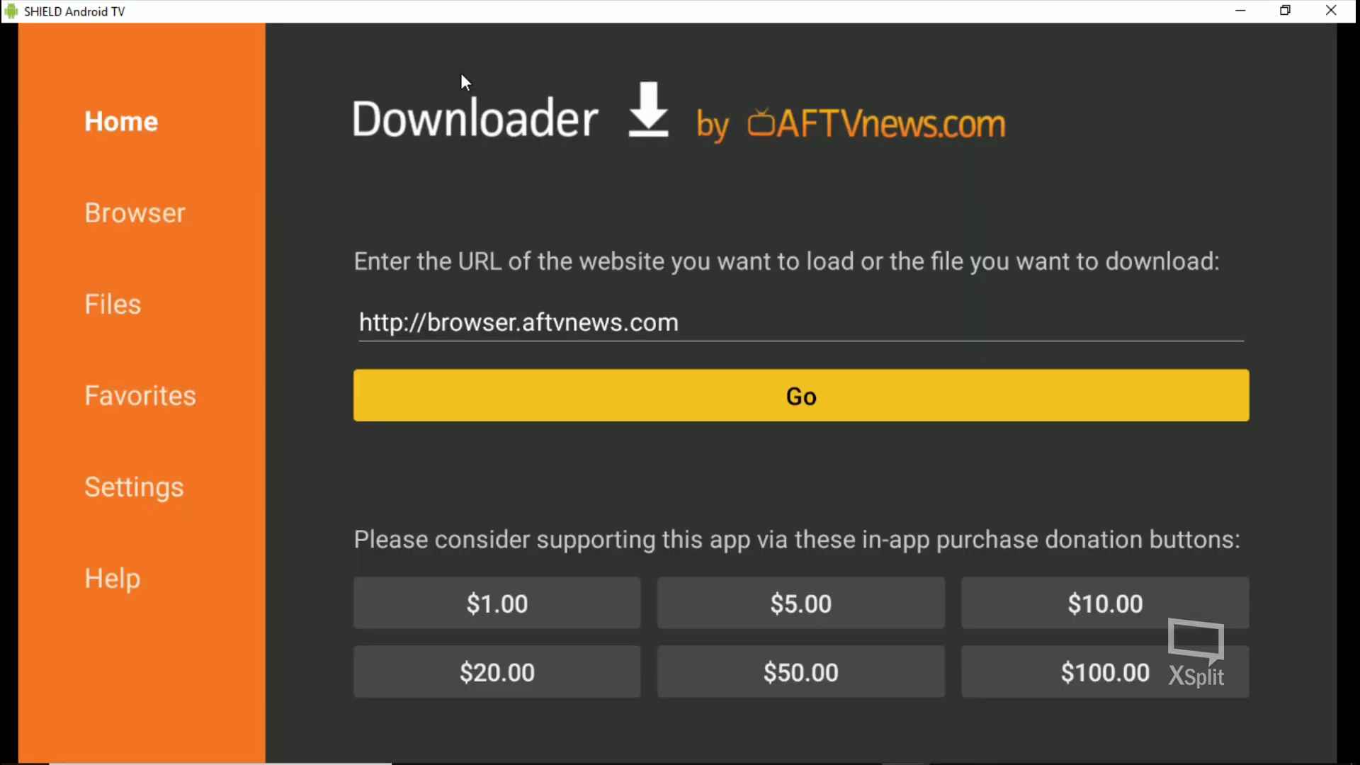
- Re-download the plugin, cancel the update install, and delete the APK again
{"action": "key", "text": "Return"}
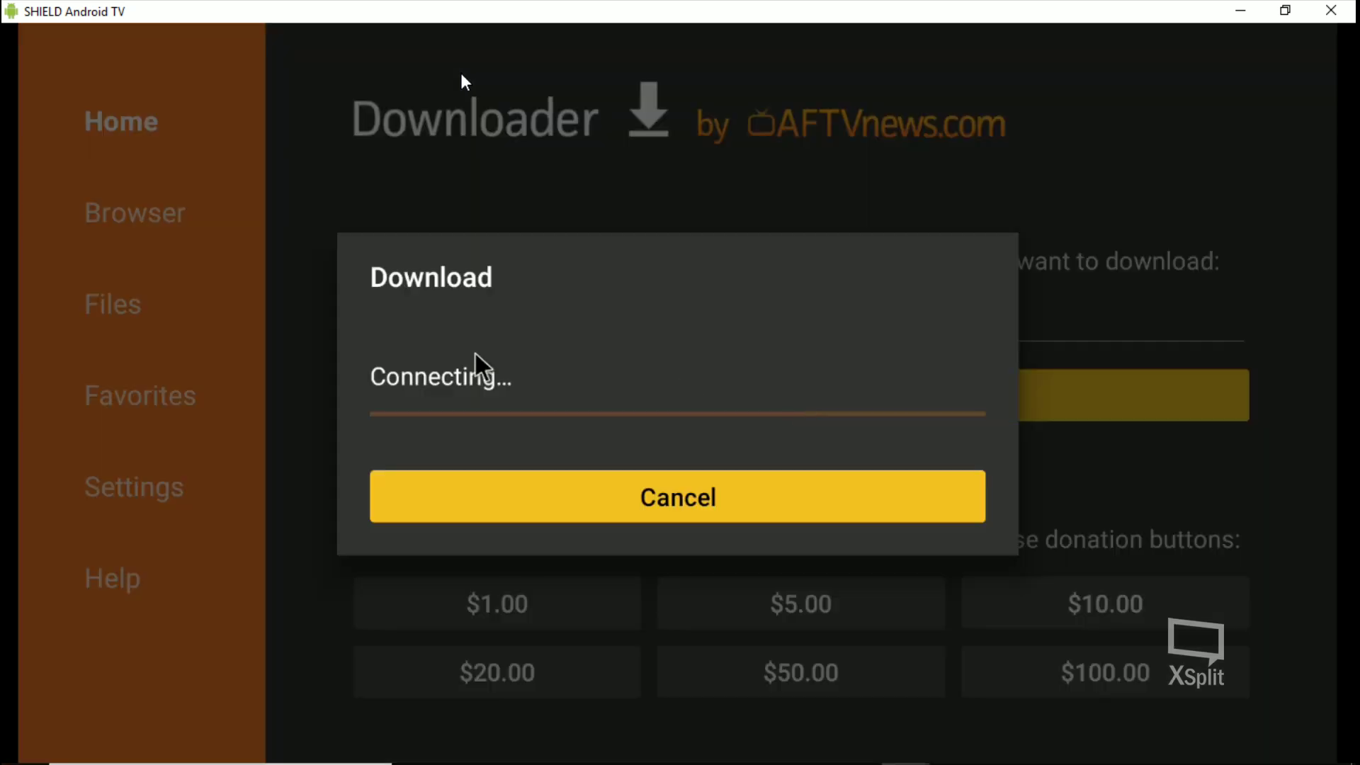
{"action": "key", "text": "Return"}
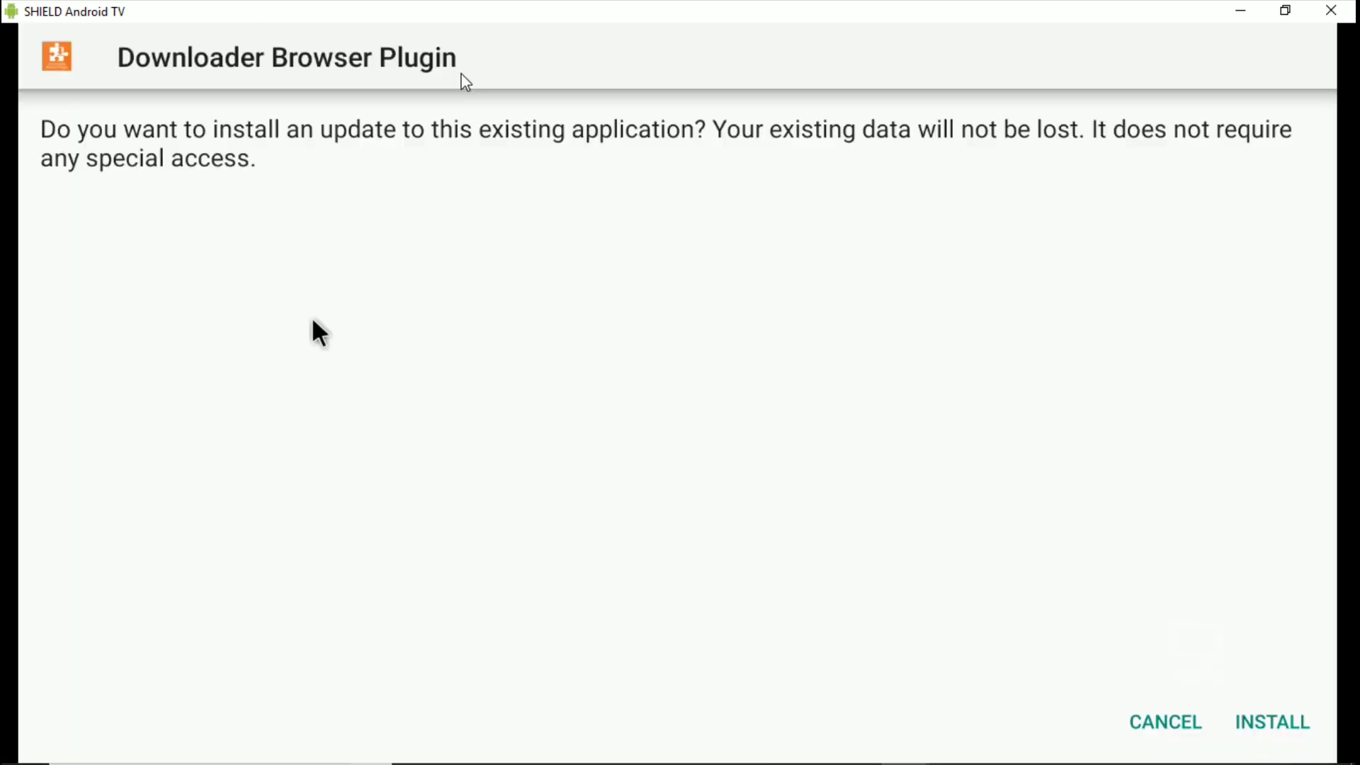
{"action": "key", "text": "Return"}
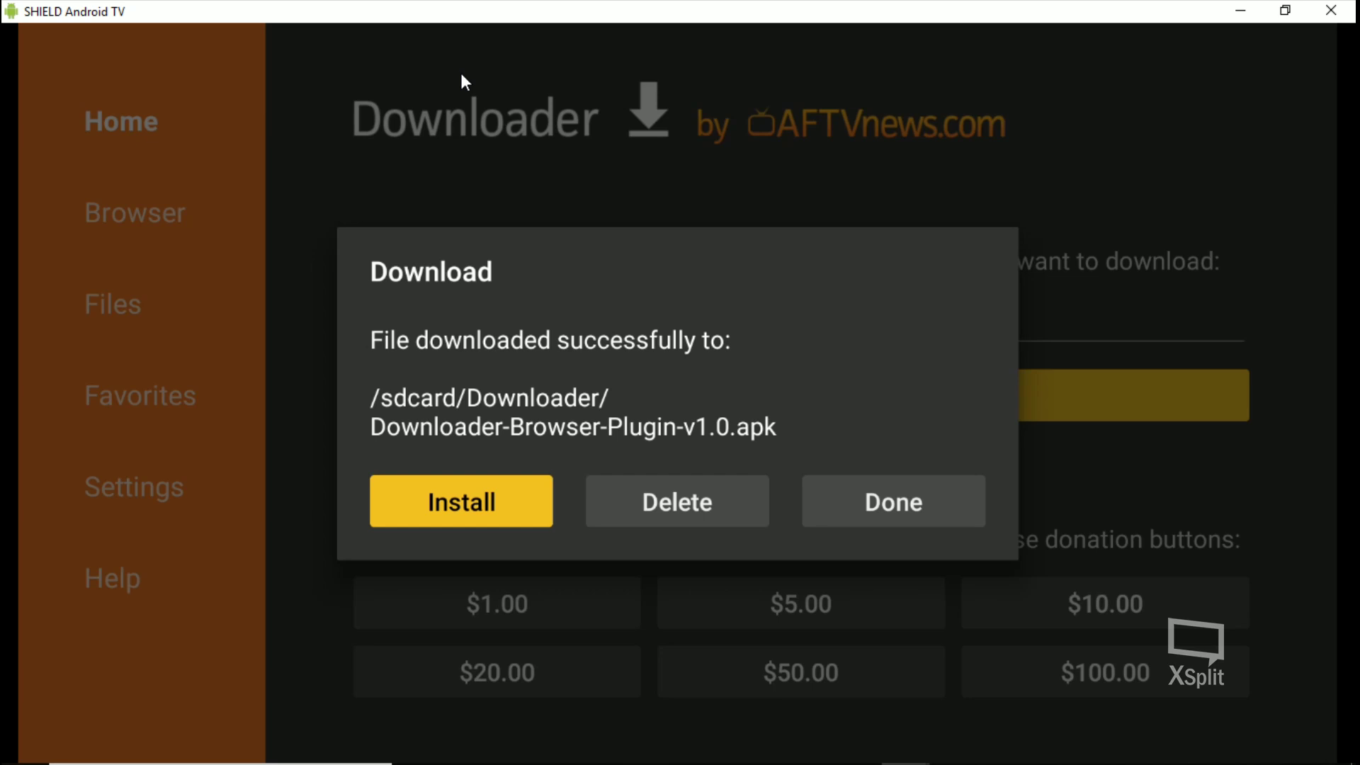
{"action": "key", "text": "Right"}
{"action": "key", "text": "Return"}
{"action": "key", "text": "Left"}
{"action": "key", "text": "Return"}
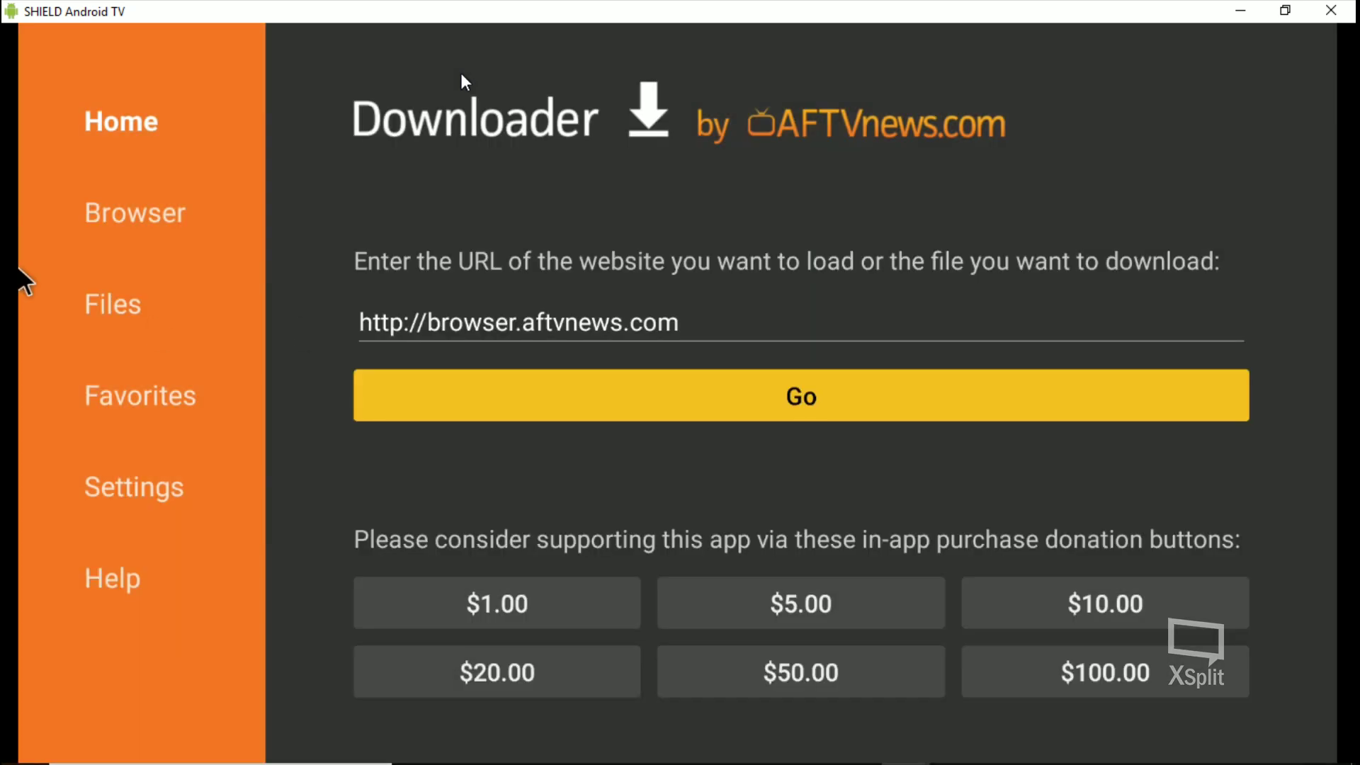
- Enable JavaScript in Downloader's settings and confirm with Yes
{"action": "left_click", "coordinate": [110, 490]}
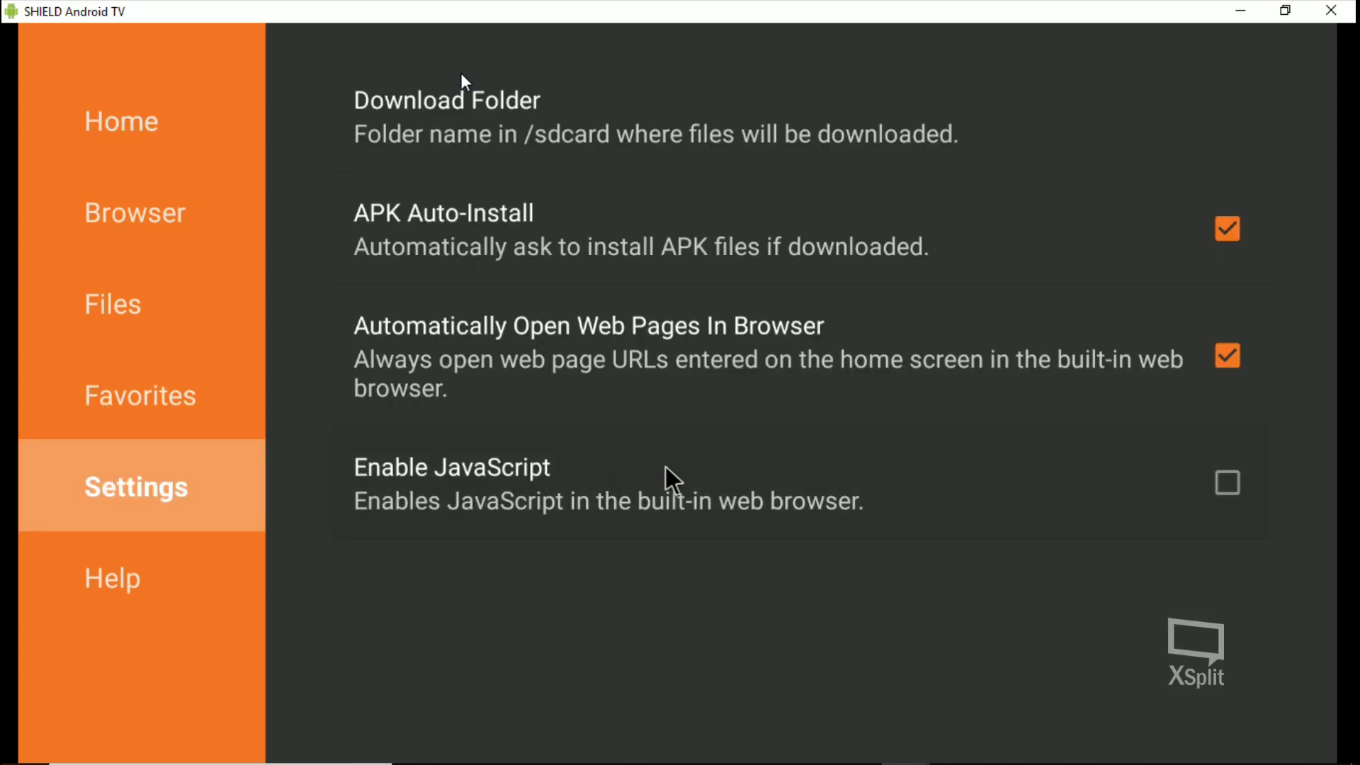
{"action": "left_click", "coordinate": [1230, 481]}
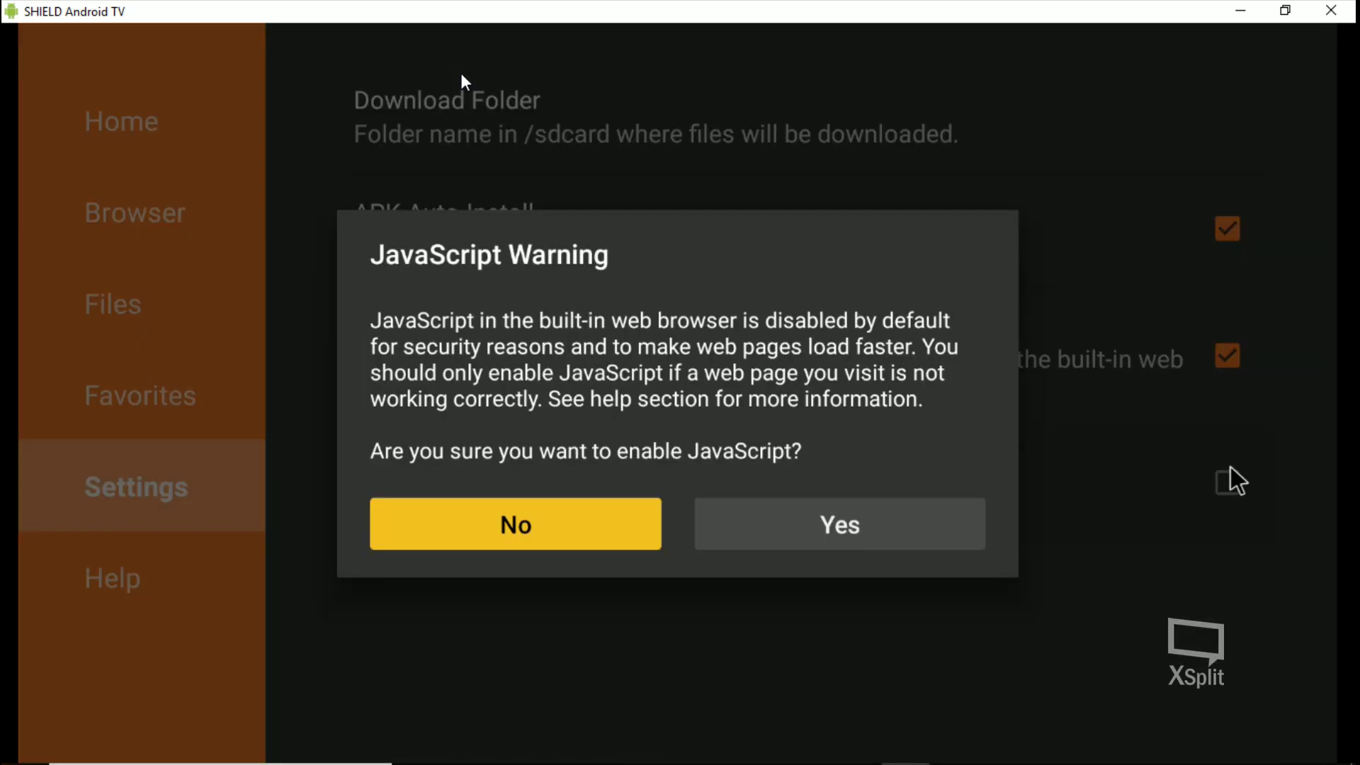
{"action": "left_click", "coordinate": [856, 547]}
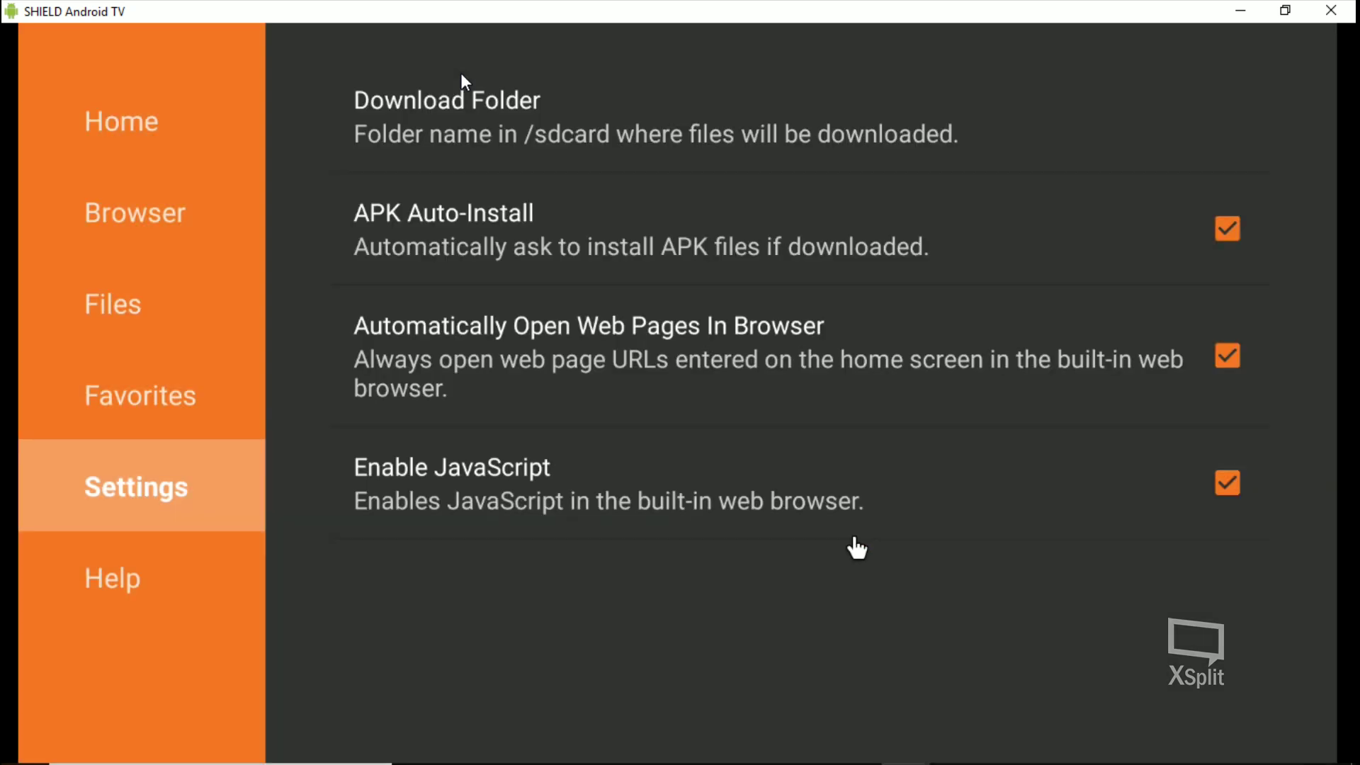
{"action": "left_click", "coordinate": [152, 232]}
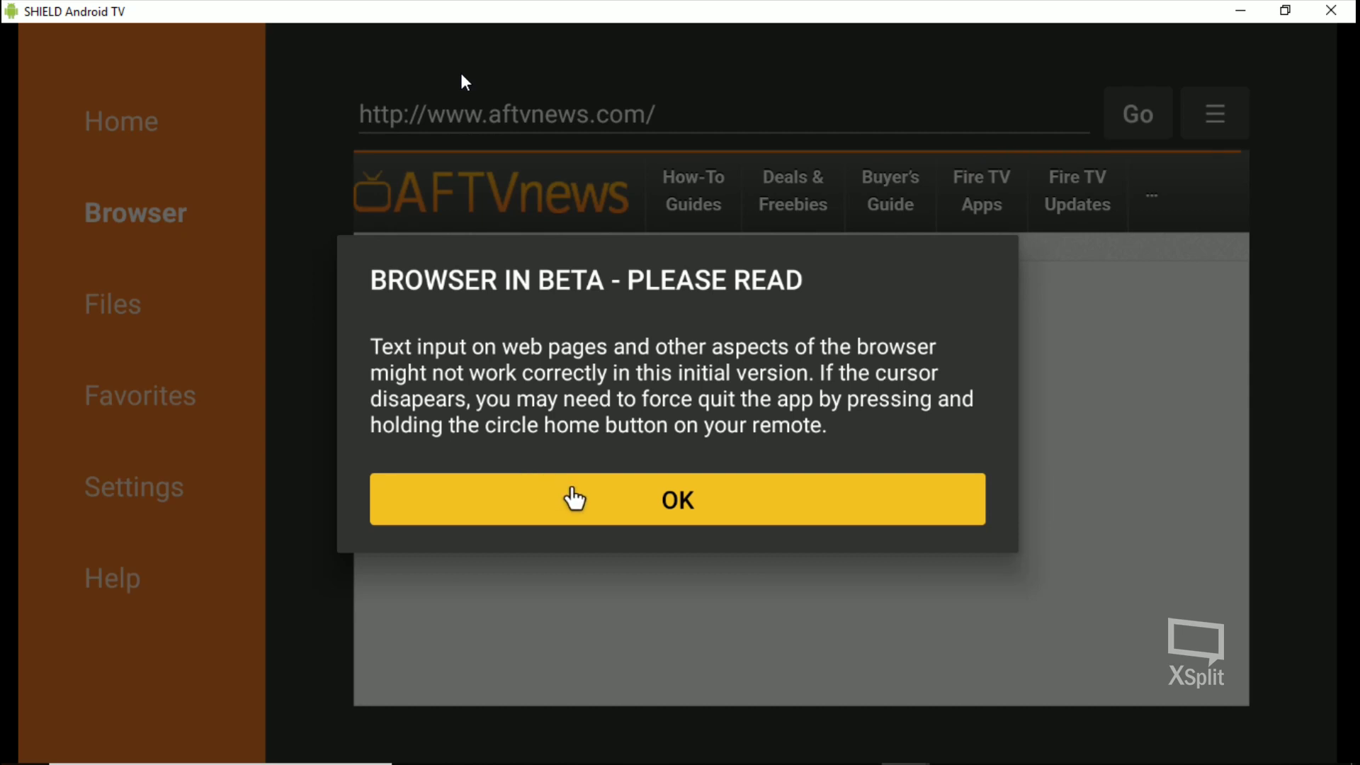
{"action": "left_click", "coordinate": [574, 496]}
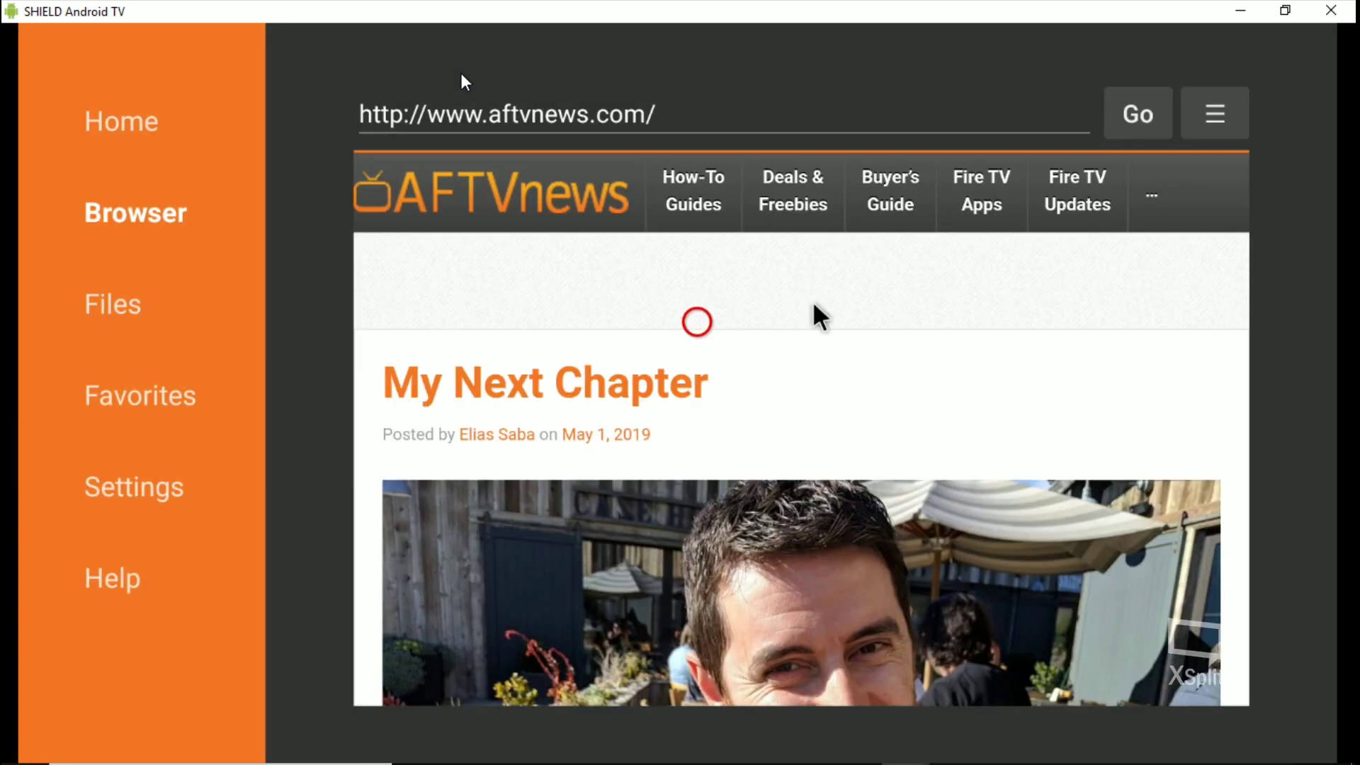
{"action": "key", "text": "Right"}
{"action": "key", "text": "Left"}
{"action": "key", "text": "Up"}
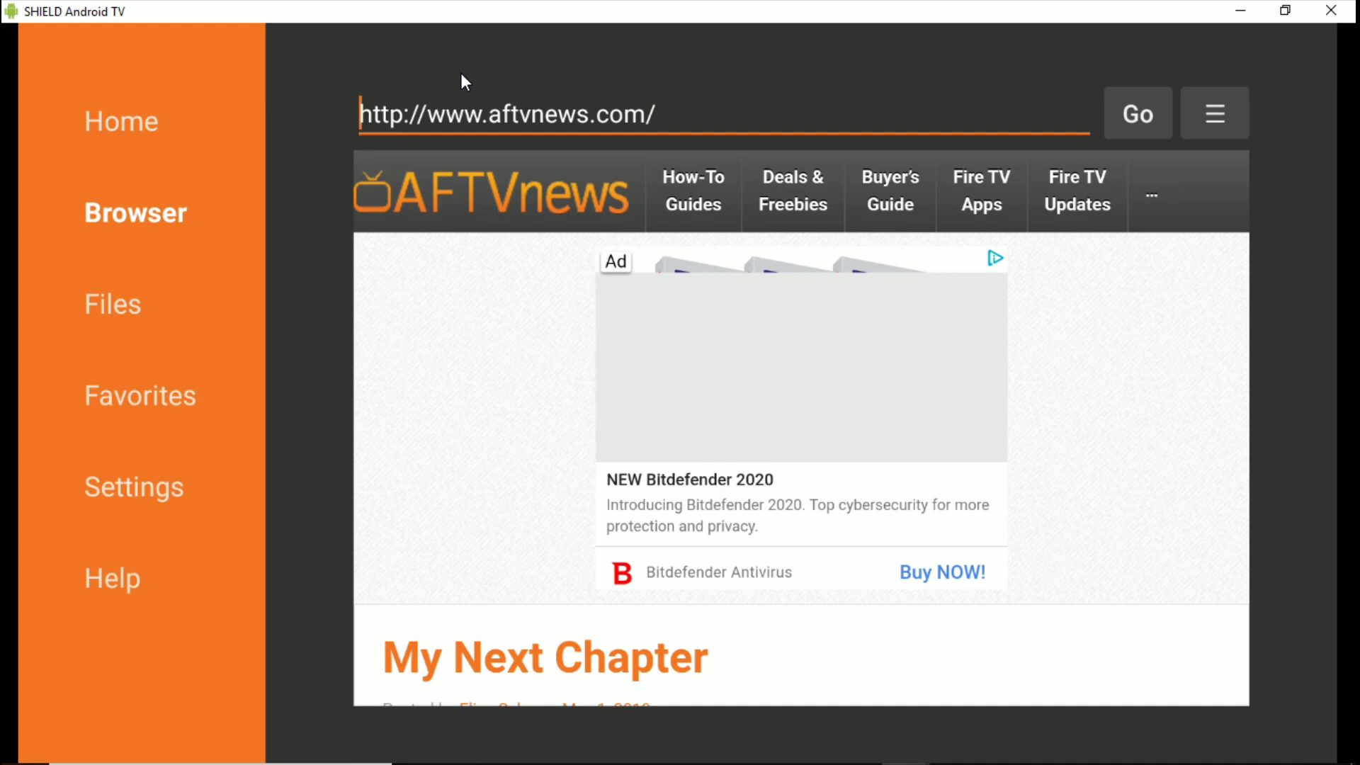
{"action": "key", "text": "Right"}
{"action": "key", "text": "Right"}
{"action": "key", "text": "Right"}
{"action": "key", "text": "Right"}
{"action": "key", "text": "Right"}
{"action": "key", "text": "Right"}
{"action": "key", "text": "Right"}
{"action": "key", "text": "Right"}
{"action": "key", "text": "Right"}
{"action": "key", "text": "Right"}
{"action": "key", "text": "Right"}
{"action": "key", "text": "Right"}
{"action": "key", "text": "Right"}
{"action": "key", "text": "Right"}
{"action": "key", "text": "Right"}
{"action": "key", "text": "Right"}
{"action": "key", "text": "Right"}
{"action": "key", "text": "Right"}
{"action": "key", "text": "Right"}
{"action": "key", "text": "Right"}
{"action": "key", "text": "Right"}
{"action": "key", "text": "Right"}
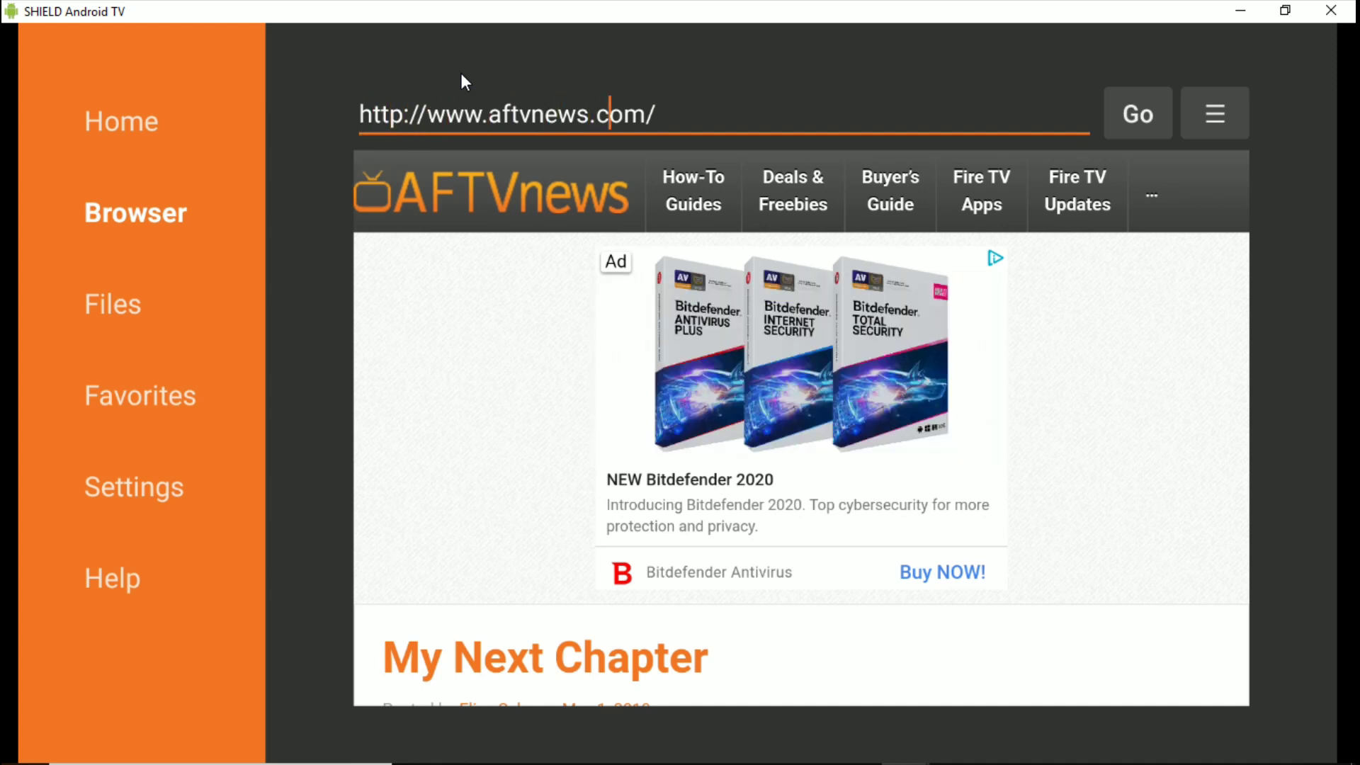
{"action": "key", "text": "BackSpace"}
{"action": "key", "text": "BackSpace"}
{"action": "key", "text": "BackSpace"}
{"action": "key", "text": "BackSpace"}
{"action": "key", "text": "BackSpace"}
{"action": "key", "text": "BackSpace"}
{"action": "key", "text": "BackSpace"}
{"action": "key", "text": "BackSpace"}
{"action": "key", "text": "BackSpace"}
{"action": "key", "text": "BackSpace"}
{"action": "key", "text": "BackSpace"}
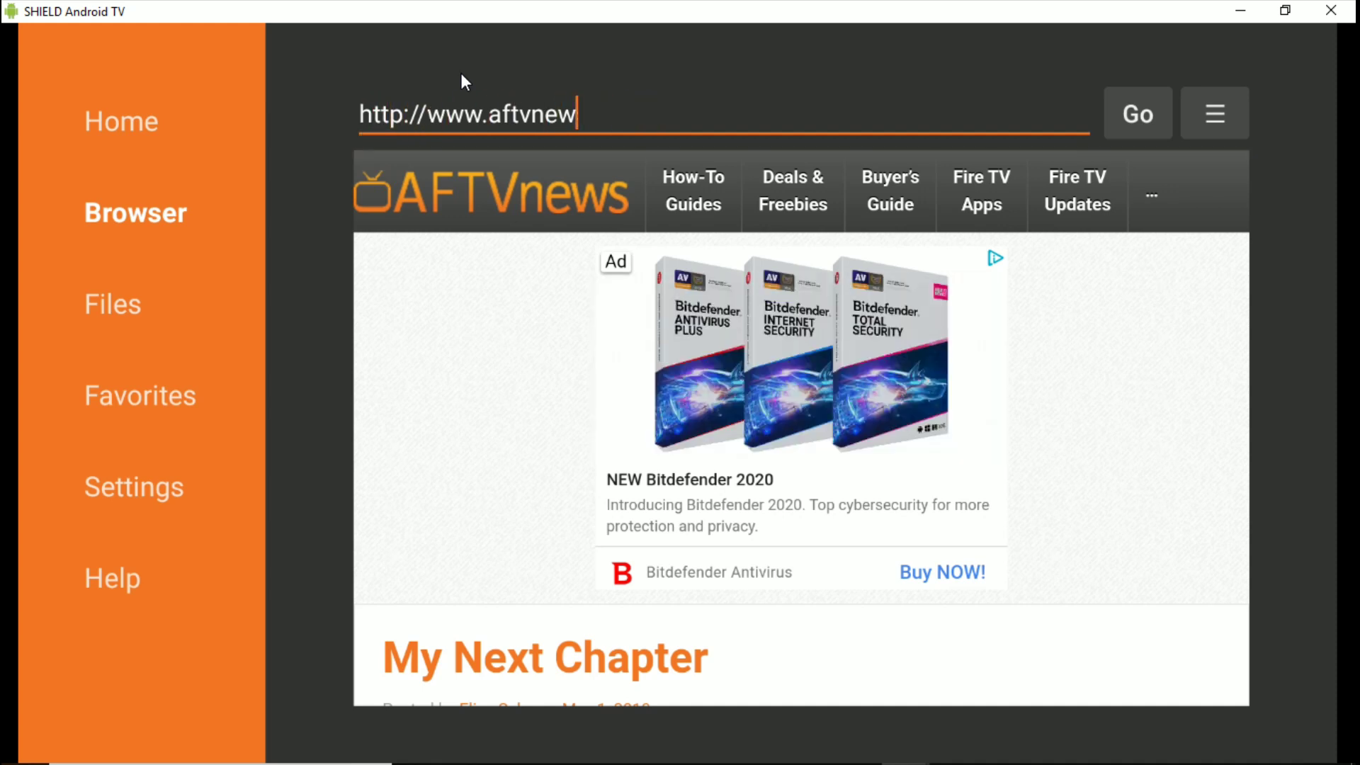
{"action": "key", "text": "BackSpace"}
{"action": "key", "text": "BackSpace"}
{"action": "key", "text": "BackSpace"}
{"action": "key", "text": "BackSpace"}
{"action": "key", "text": "BackSpace"}
{"action": "key", "text": "BackSpace"}
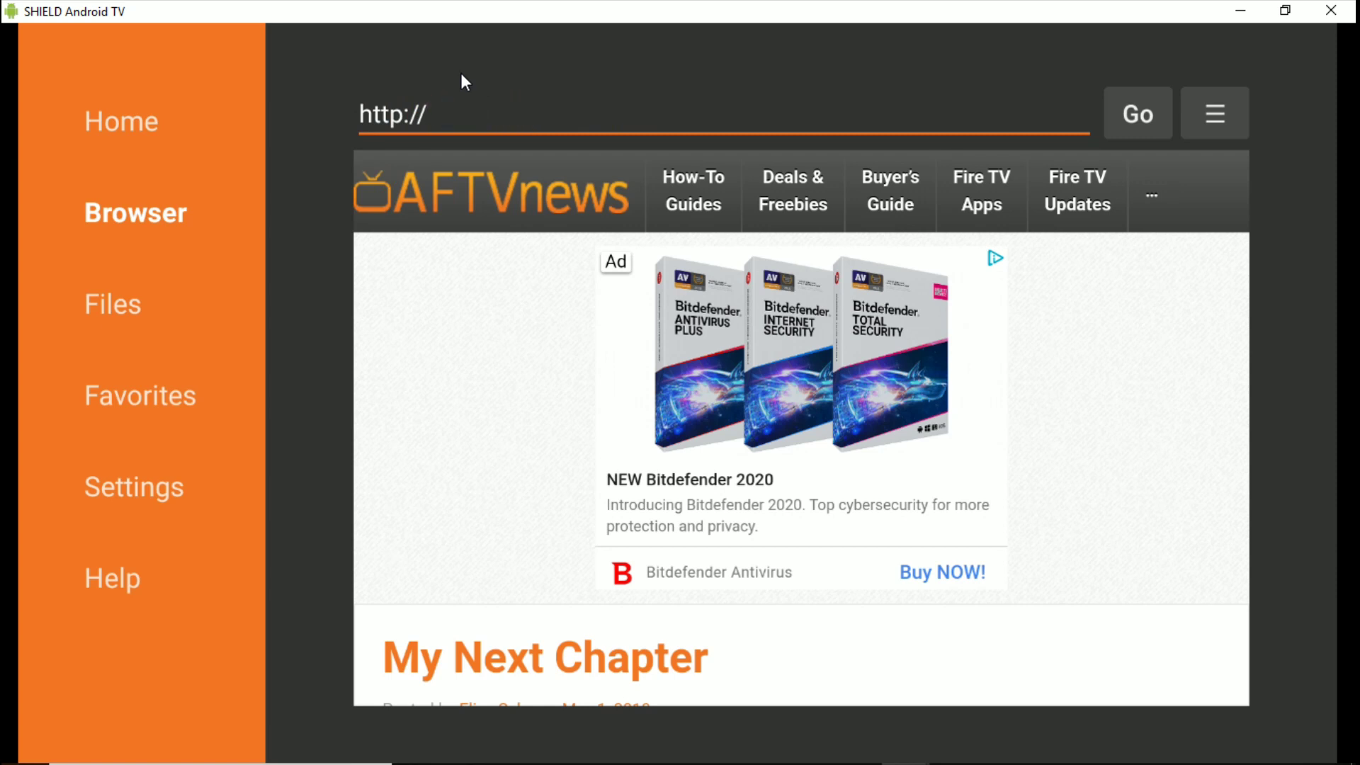
{"action": "type", "text": "www.go"}
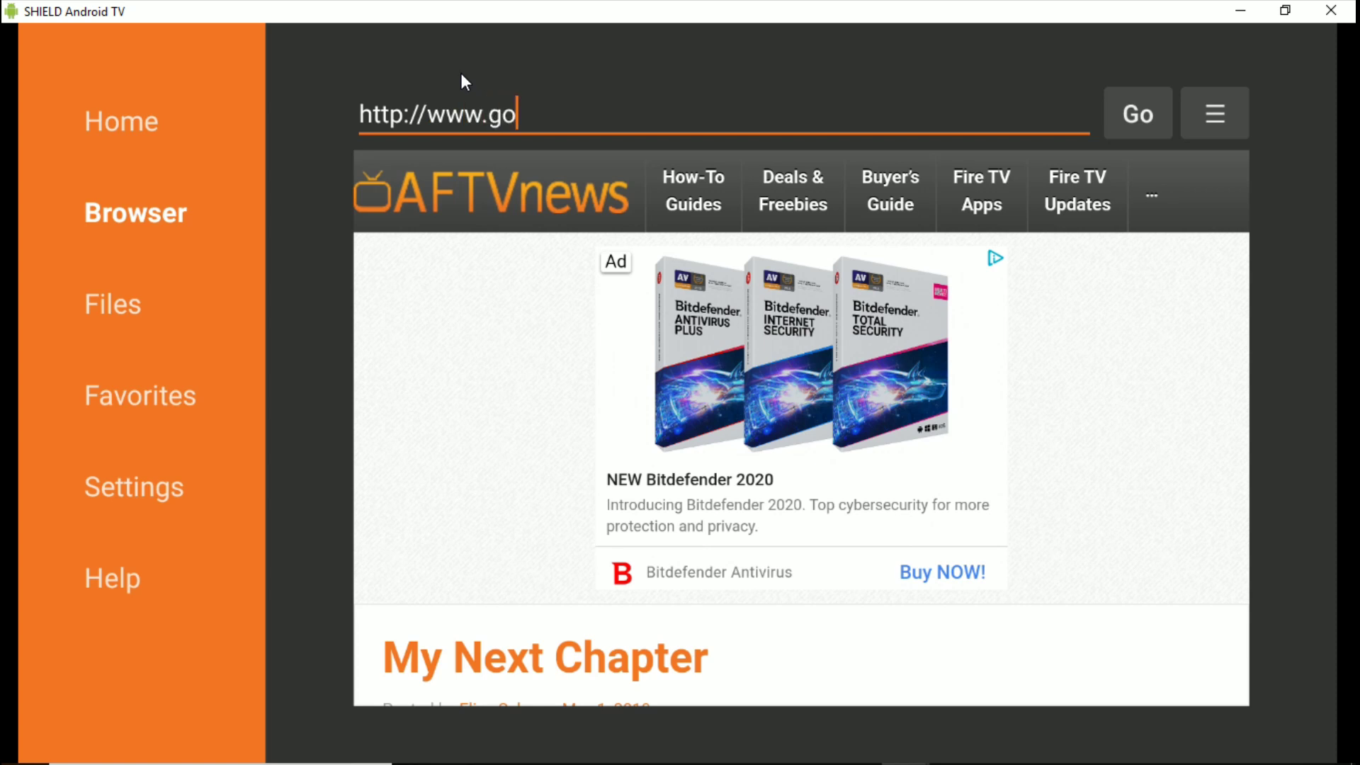
{"action": "type", "text": "ogle.com"}
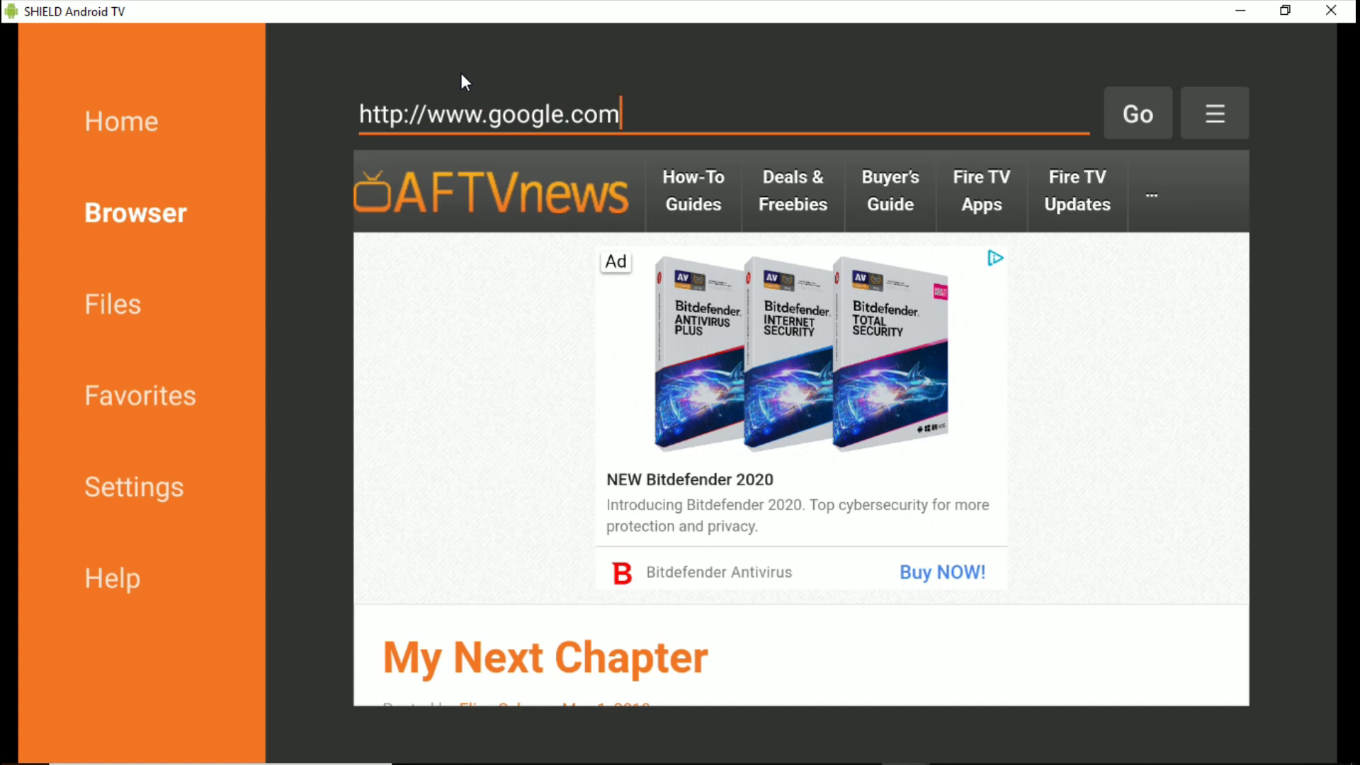
{"action": "left_click", "coordinate": [1107, 113]}
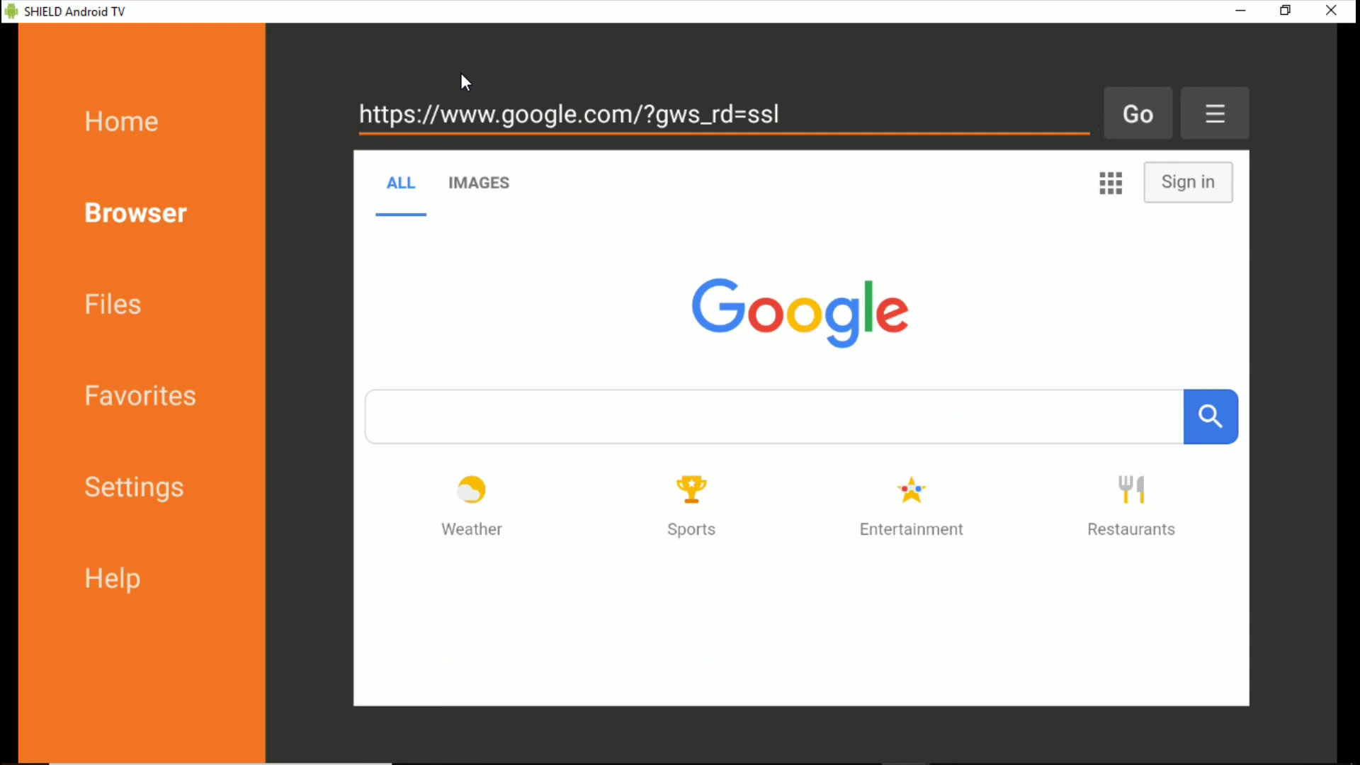
{"action": "left_click", "coordinate": [866, 428]}
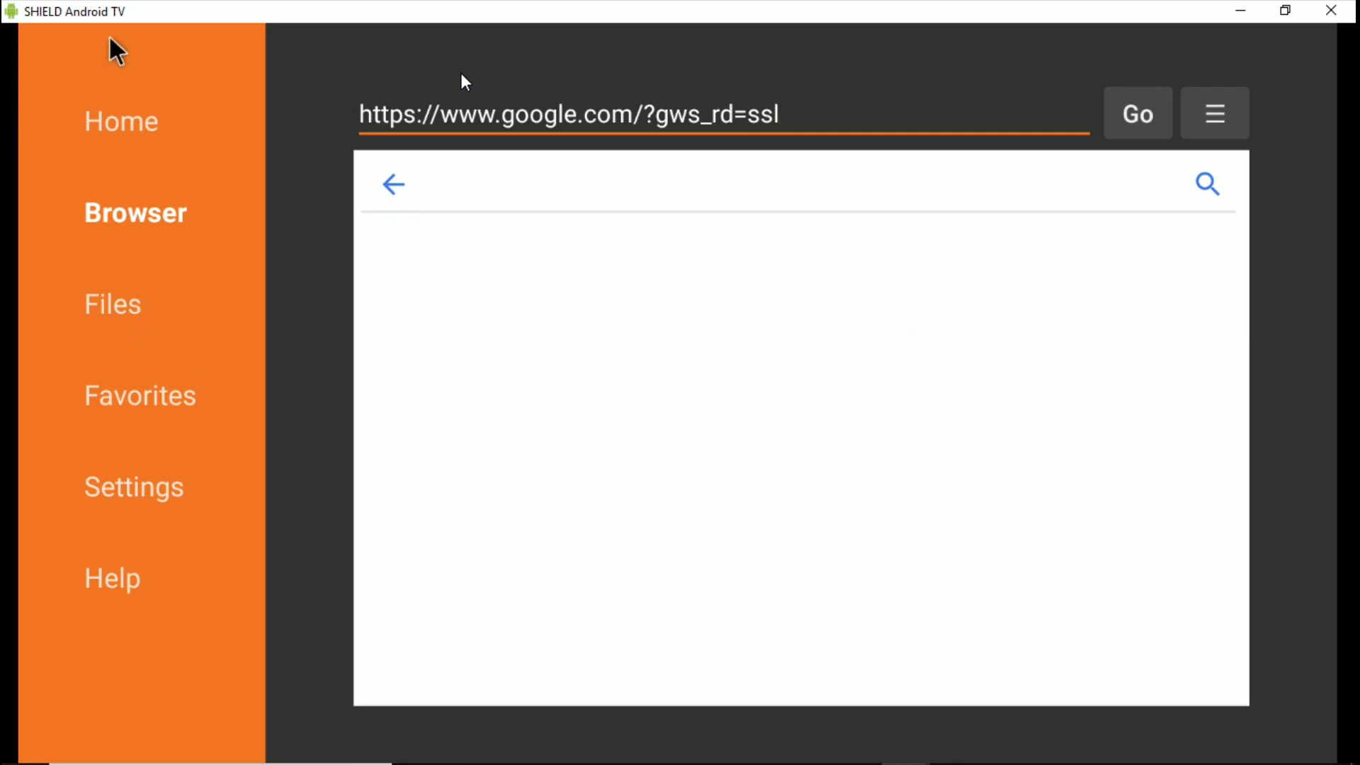
{"action": "left_click", "coordinate": [117, 128]}
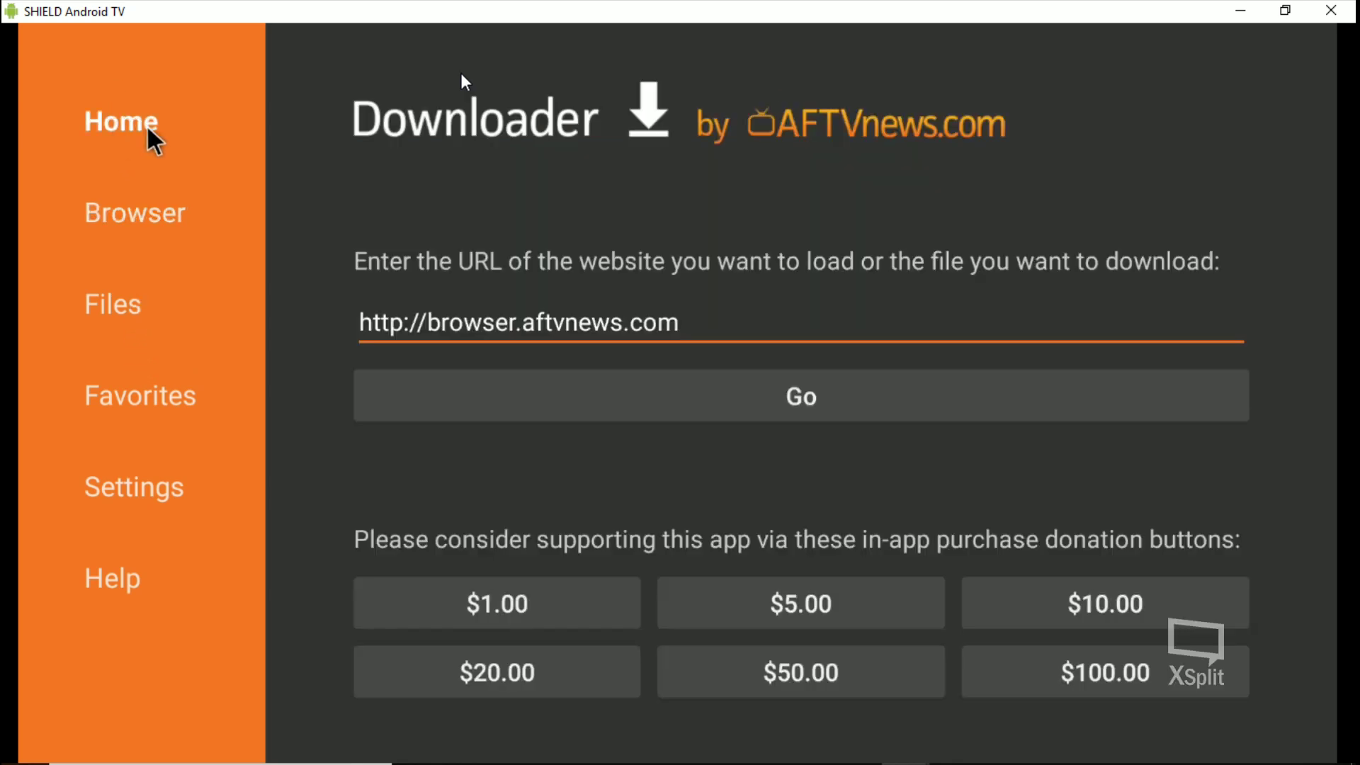
{"action": "left_click", "coordinate": [735, 325]}
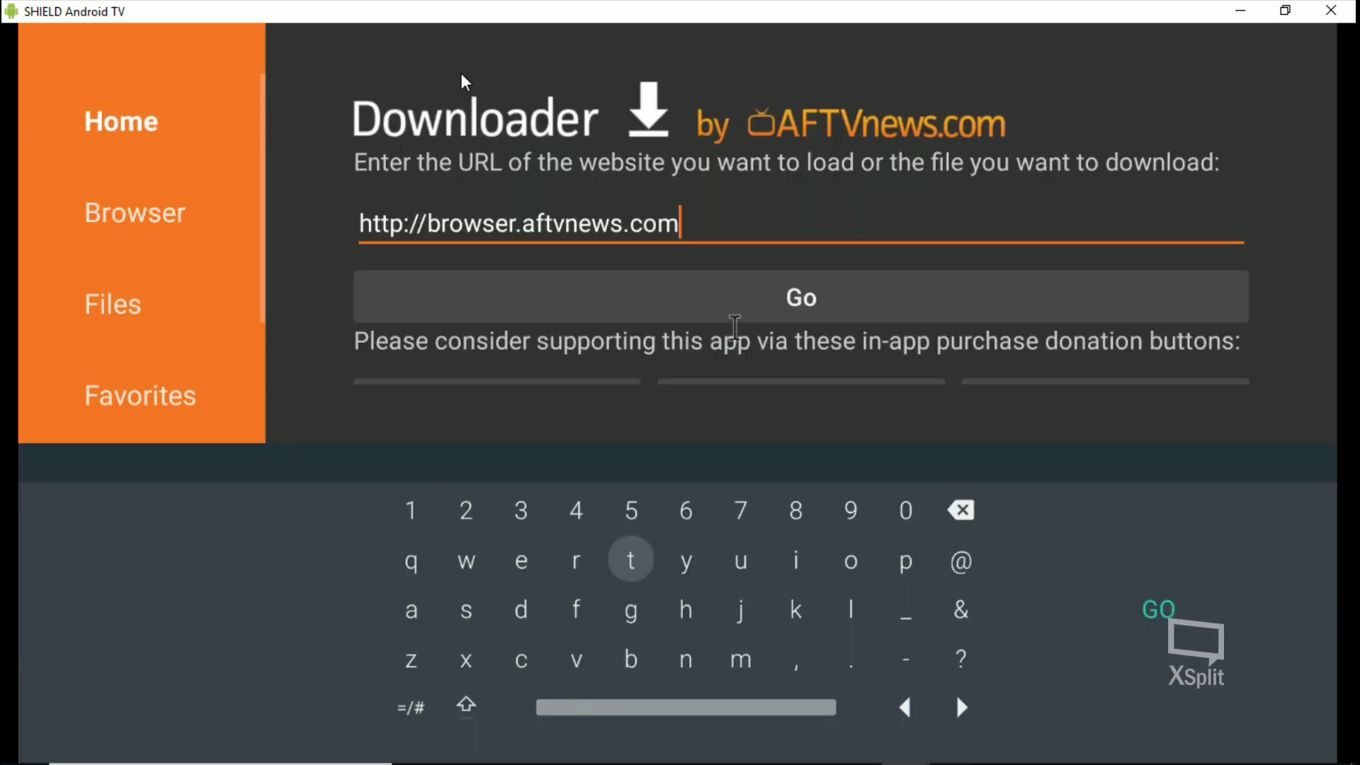
{"action": "key", "text": "BackSpace"}
{"action": "key", "text": "BackSpace"}
{"action": "key", "text": "BackSpace"}
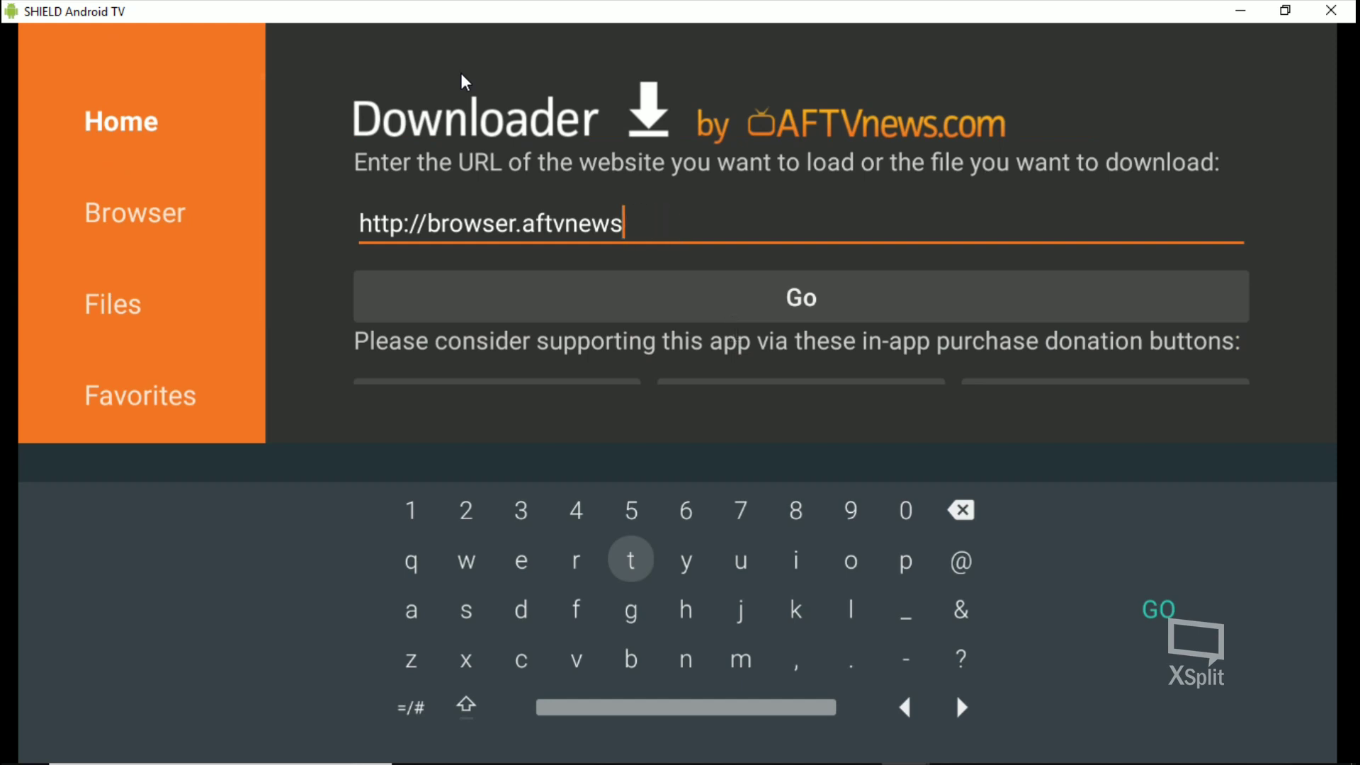
{"action": "key", "text": "BackSpace"}
{"action": "key", "text": "BackSpace"}
{"action": "key", "text": "BackSpace"}
{"action": "key", "text": "BackSpace"}
{"action": "key", "text": "BackSpace"}
{"action": "key", "text": "BackSpace"}
{"action": "key", "text": "BackSpace"}
{"action": "key", "text": "BackSpace"}
{"action": "key", "text": "BackSpace"}
{"action": "key", "text": "BackSpace"}
{"action": "key", "text": "BackSpace"}
{"action": "key", "text": "BackSpace"}
{"action": "key", "text": "BackSpace"}
{"action": "key", "text": "BackSpace"}
{"action": "key", "text": "BackSpace"}
{"action": "key", "text": "BackSpace"}
{"action": "key", "text": "BackSpace"}
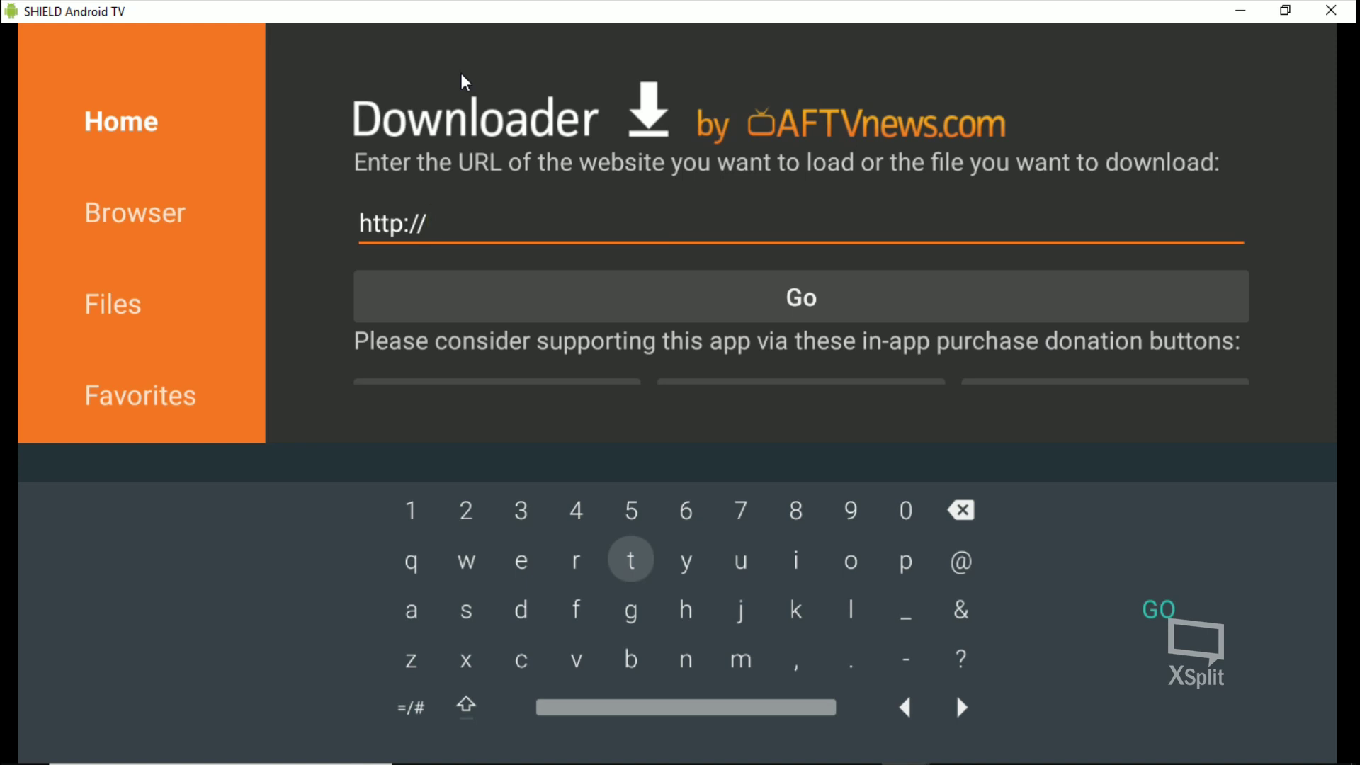
{"action": "key", "text": "Escape"}
{"action": "key", "text": "Escape"}
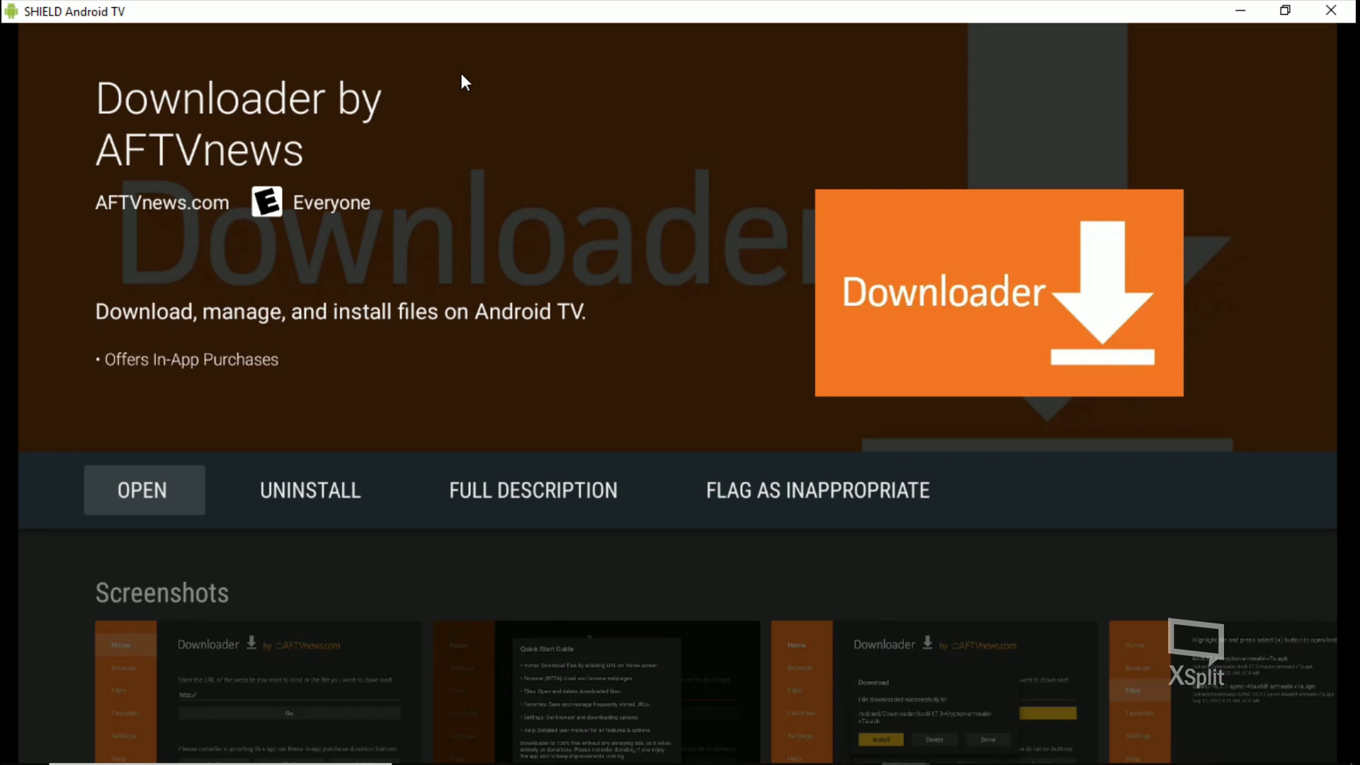
- Go to My Apps and find Puffin TV in the Up to date row
{"action": "key", "text": "Escape"}
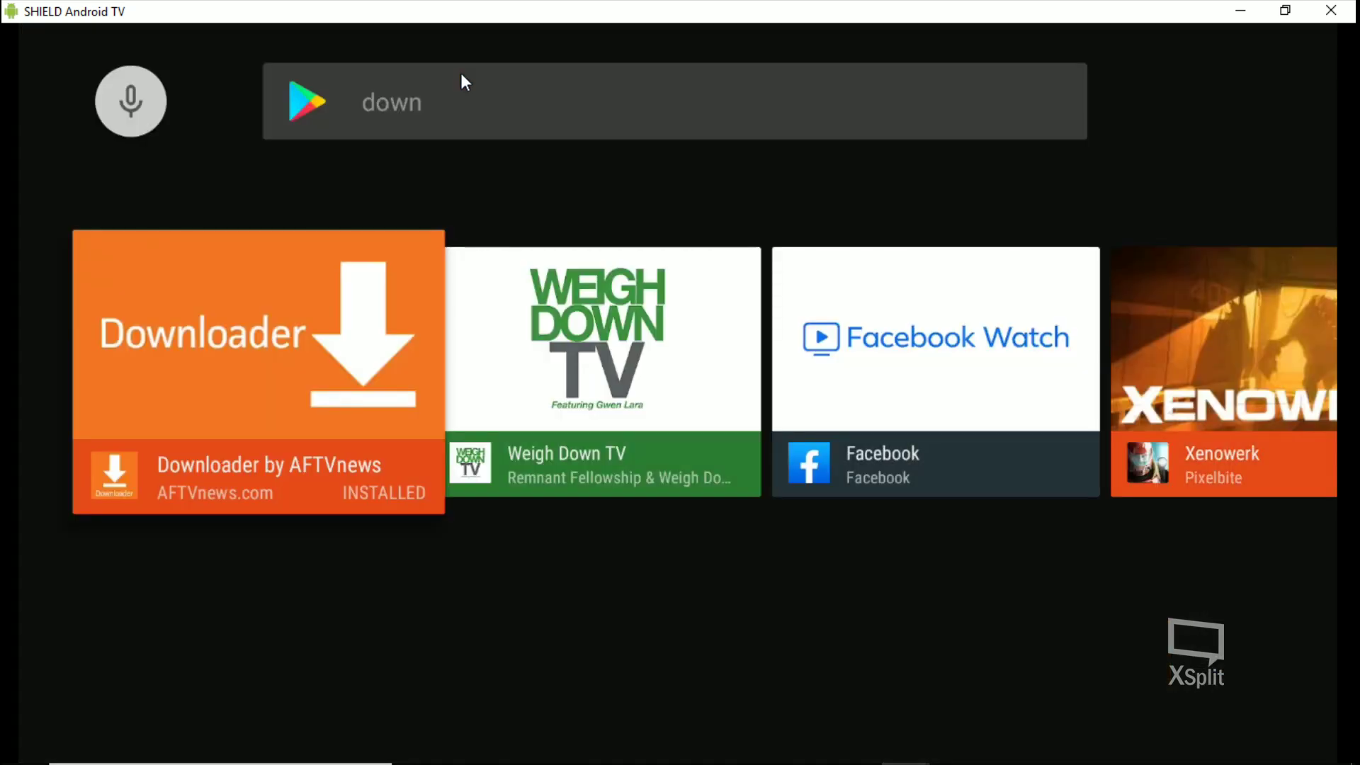
{"action": "key", "text": "Up"}
{"action": "key", "text": "Down"}
{"action": "key", "text": "Escape"}
{"action": "key", "text": "Down"}
{"action": "key", "text": "Down"}
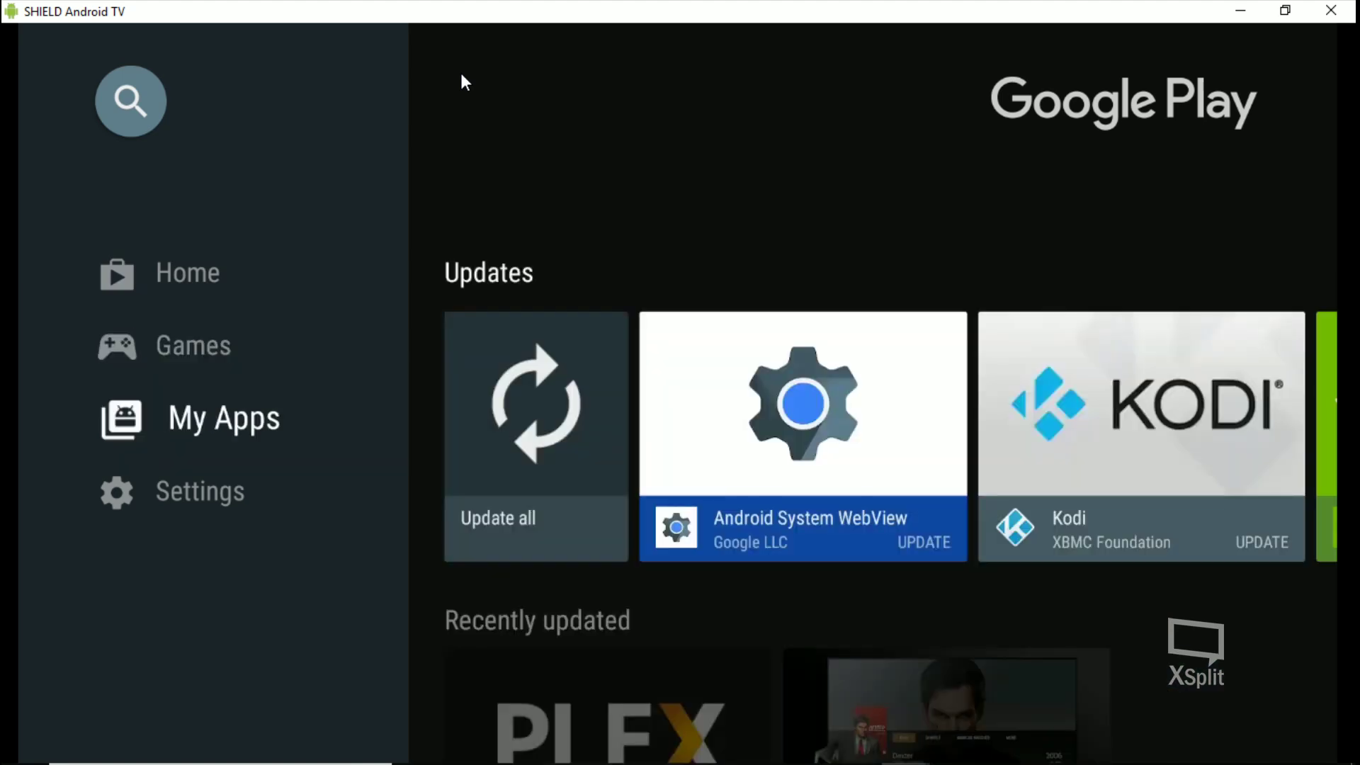
{"action": "key", "text": "Right"}
{"action": "key", "text": "Right"}
{"action": "key", "text": "Down"}
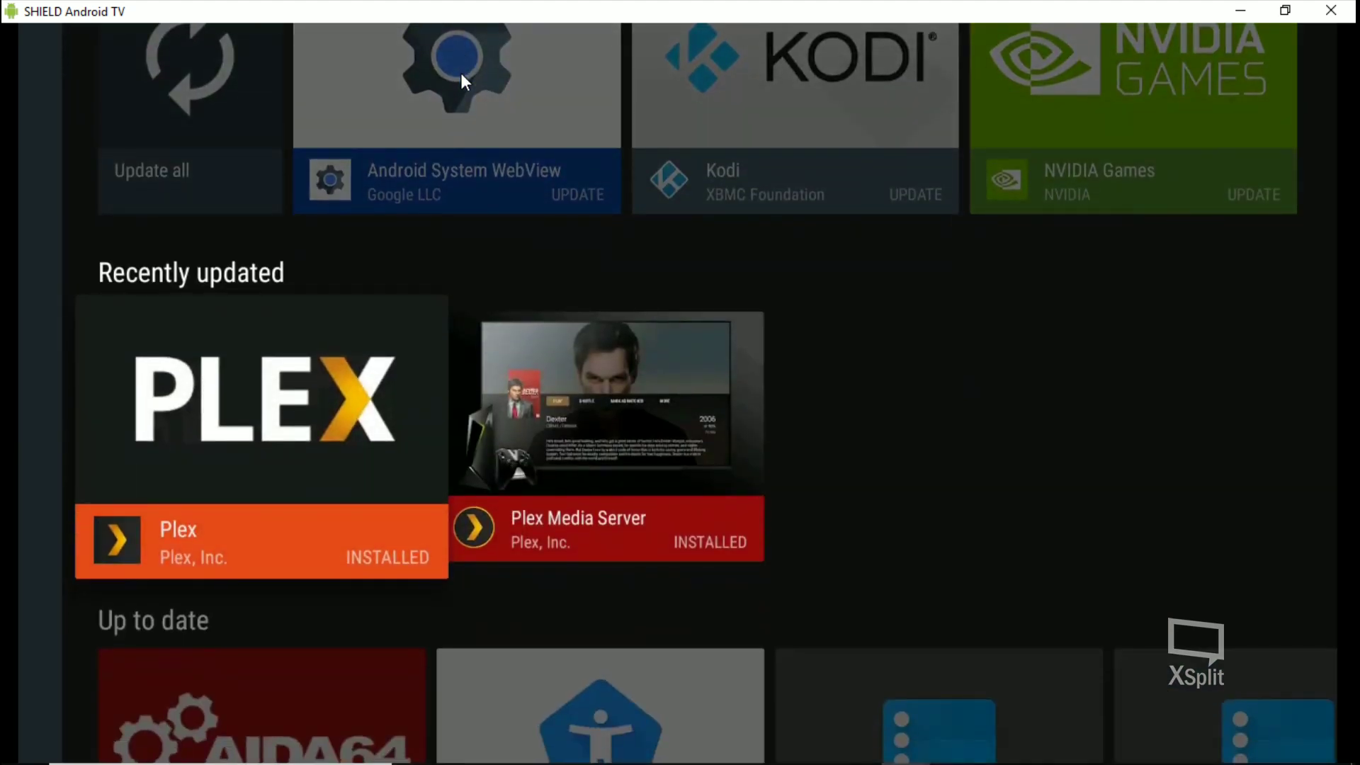
{"action": "key", "text": "Down"}
{"action": "key", "text": "Right"}
{"action": "key", "text": "Right"}
{"action": "key", "text": "Right"}
{"action": "key", "text": "Right"}
{"action": "key", "text": "Right"}
{"action": "key", "text": "Right"}
{"action": "key", "text": "Right"}
{"action": "key", "text": "Right"}
{"action": "key", "text": "Right"}
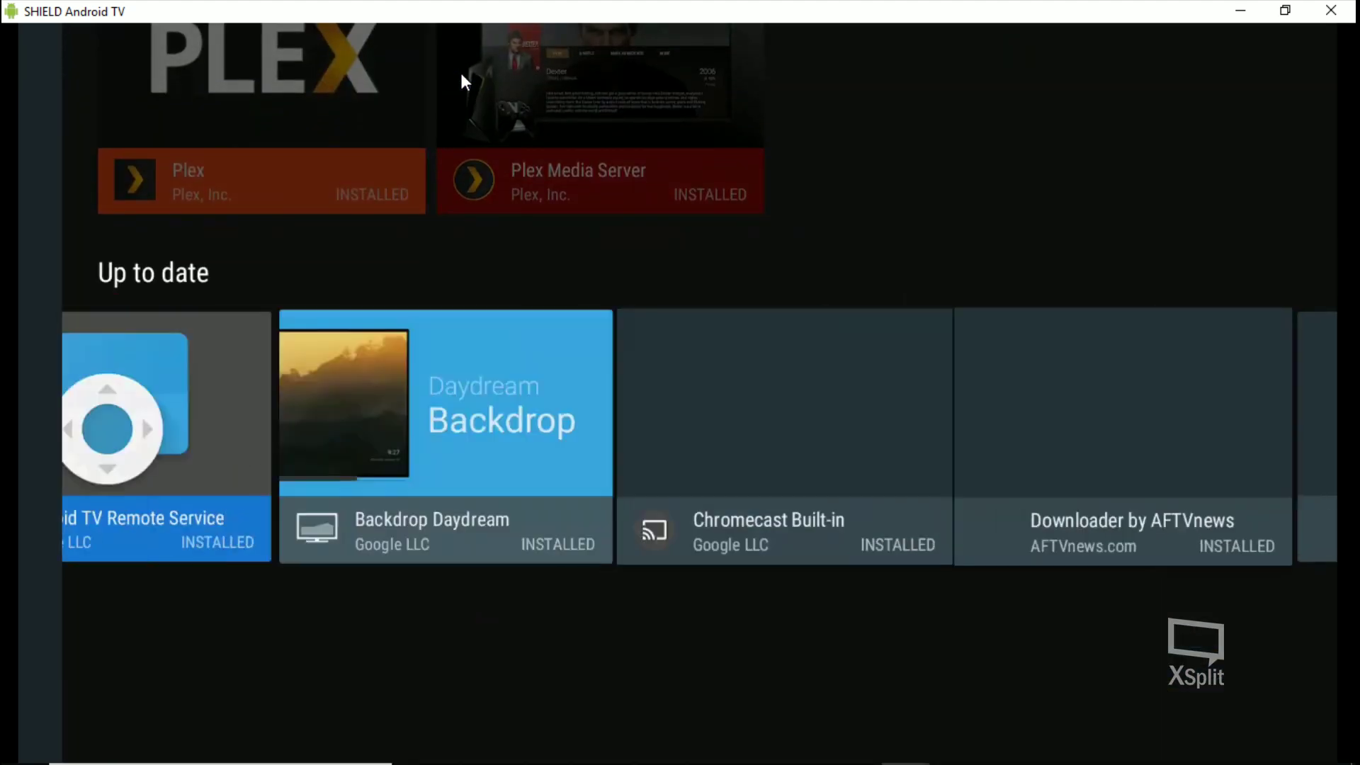
{"action": "key", "text": "Right"}
{"action": "key", "text": "Right"}
{"action": "key", "text": "Right"}
{"action": "key", "text": "Right"}
{"action": "key", "text": "Right"}
{"action": "key", "text": "Right"}
{"action": "key", "text": "Right"}
{"action": "key", "text": "Right"}
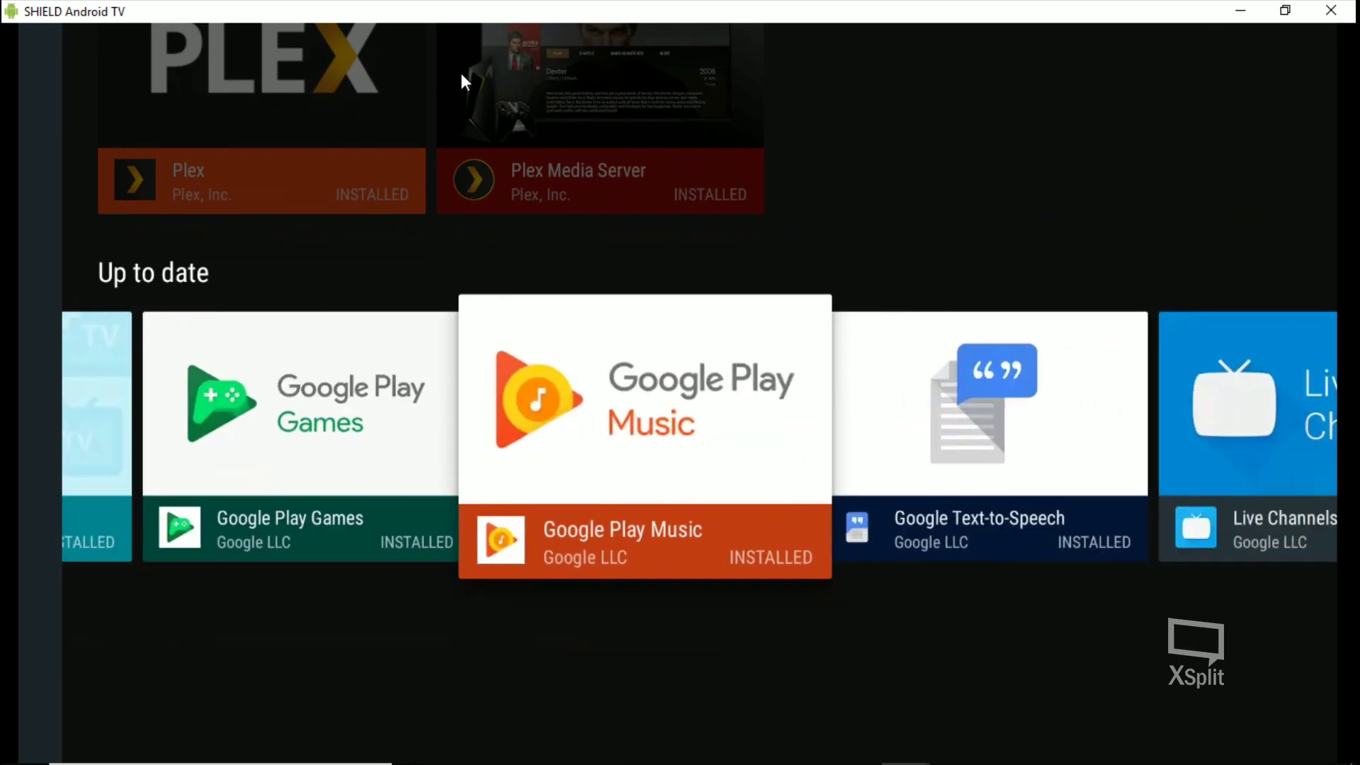
{"action": "key", "text": "Right"}
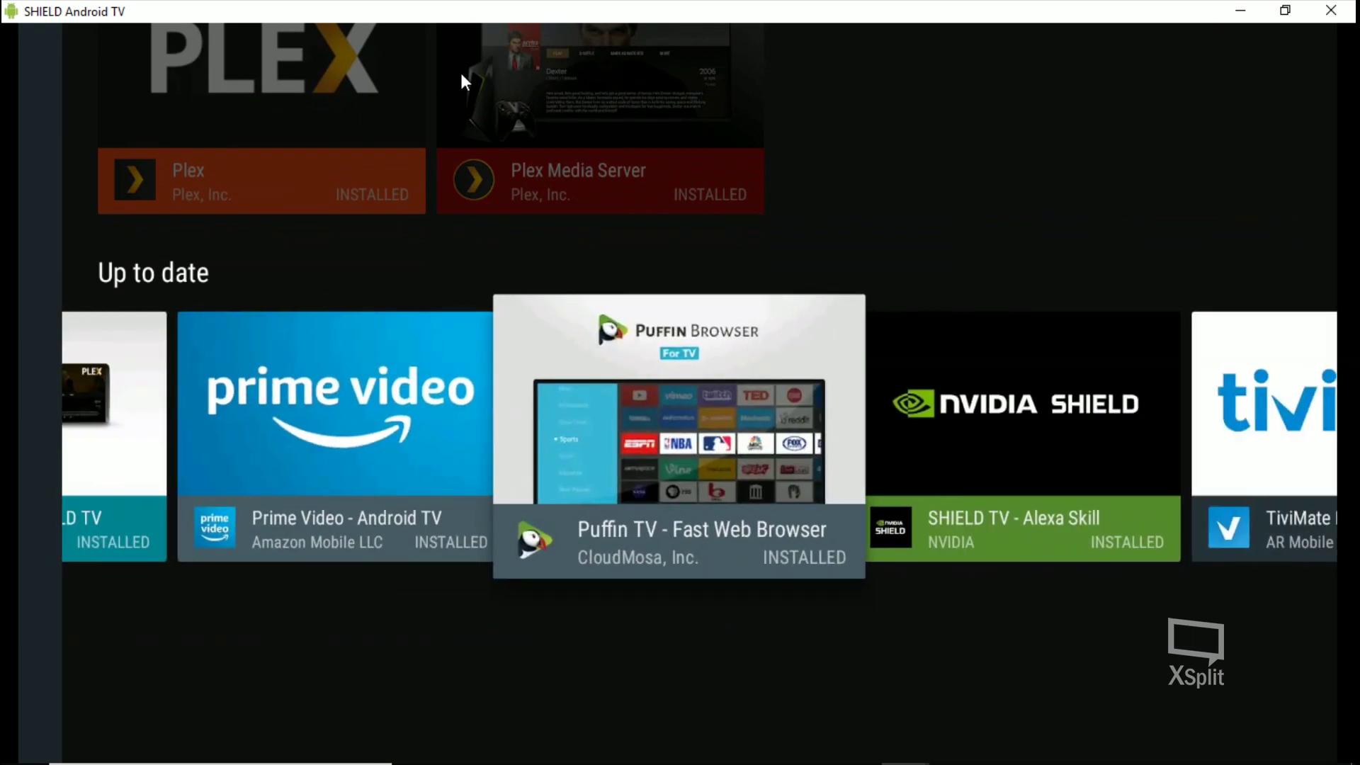
- Uninstall Puffin TV - Fast Web Browser and return to the My Apps list
{"action": "key", "text": "Return"}
{"action": "key", "text": "Right"}
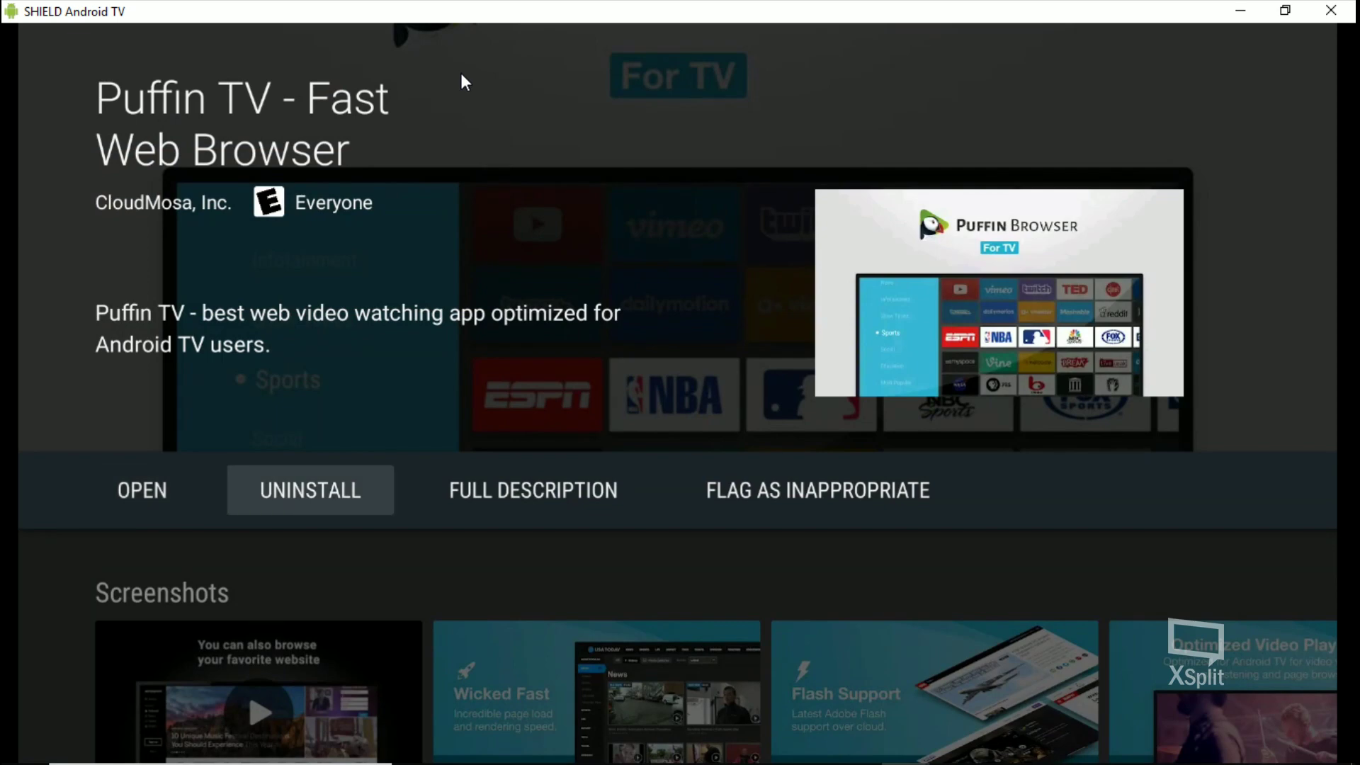
{"action": "key", "text": "Return"}
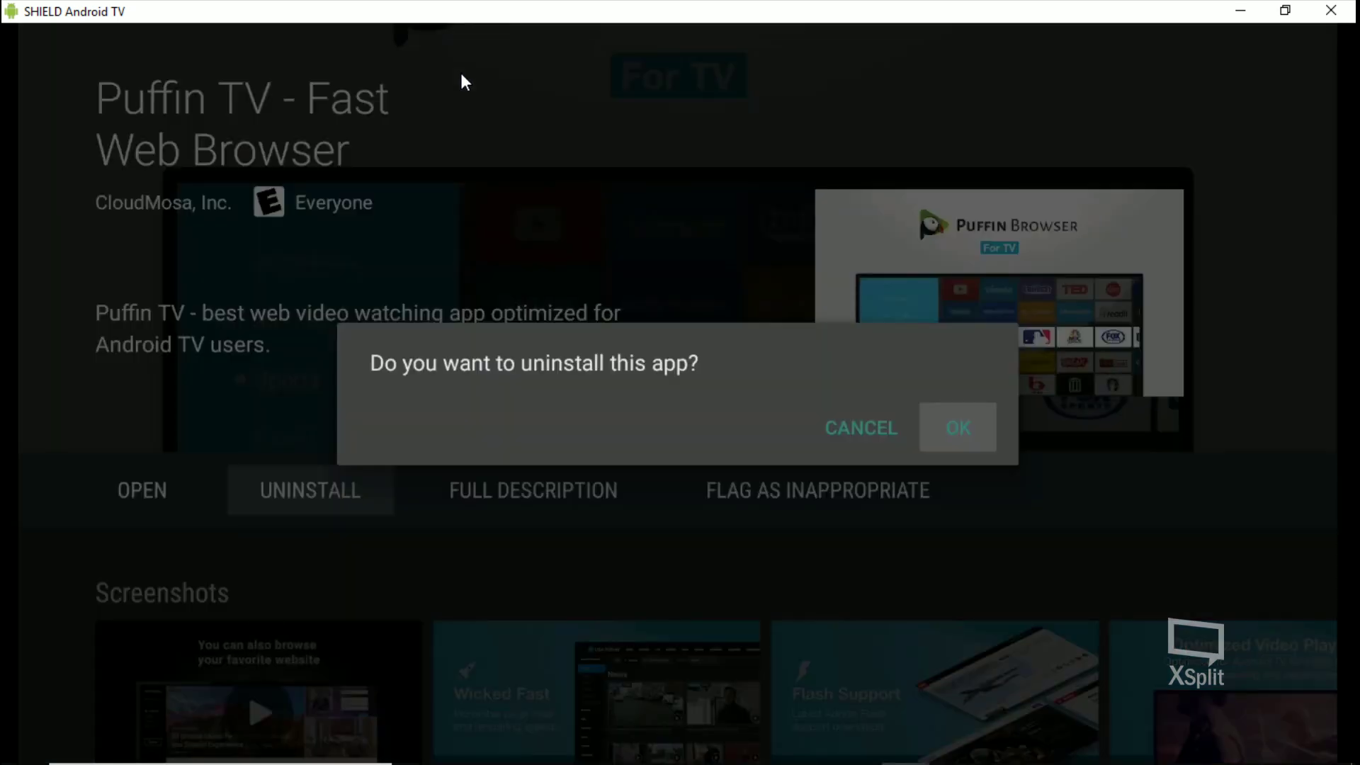
{"action": "key", "text": "Return"}
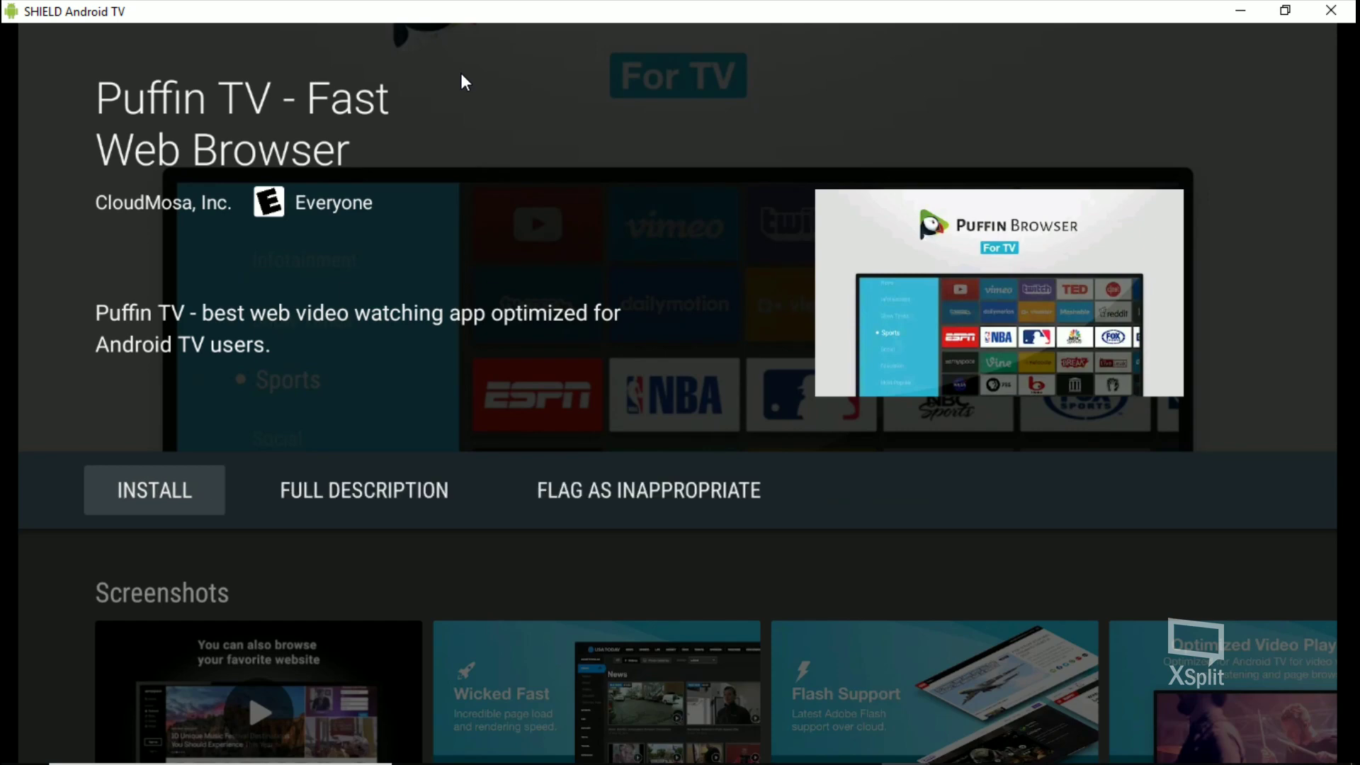
{"action": "key", "text": "Escape"}
{"action": "key", "text": "Left"}
{"action": "key", "text": "Left"}
{"action": "key", "text": "Left"}
{"action": "key", "text": "Left"}
{"action": "key", "text": "Left"}
{"action": "key", "text": "Left"}
{"action": "key", "text": "Left"}
{"action": "key", "text": "Left"}
{"action": "key", "text": "Left"}
{"action": "key", "text": "Left"}
{"action": "key", "text": "Left"}
{"action": "key", "text": "Left"}
{"action": "key", "text": "Left"}
{"action": "key", "text": "Left"}
{"action": "key", "text": "Left"}
{"action": "key", "text": "Left"}
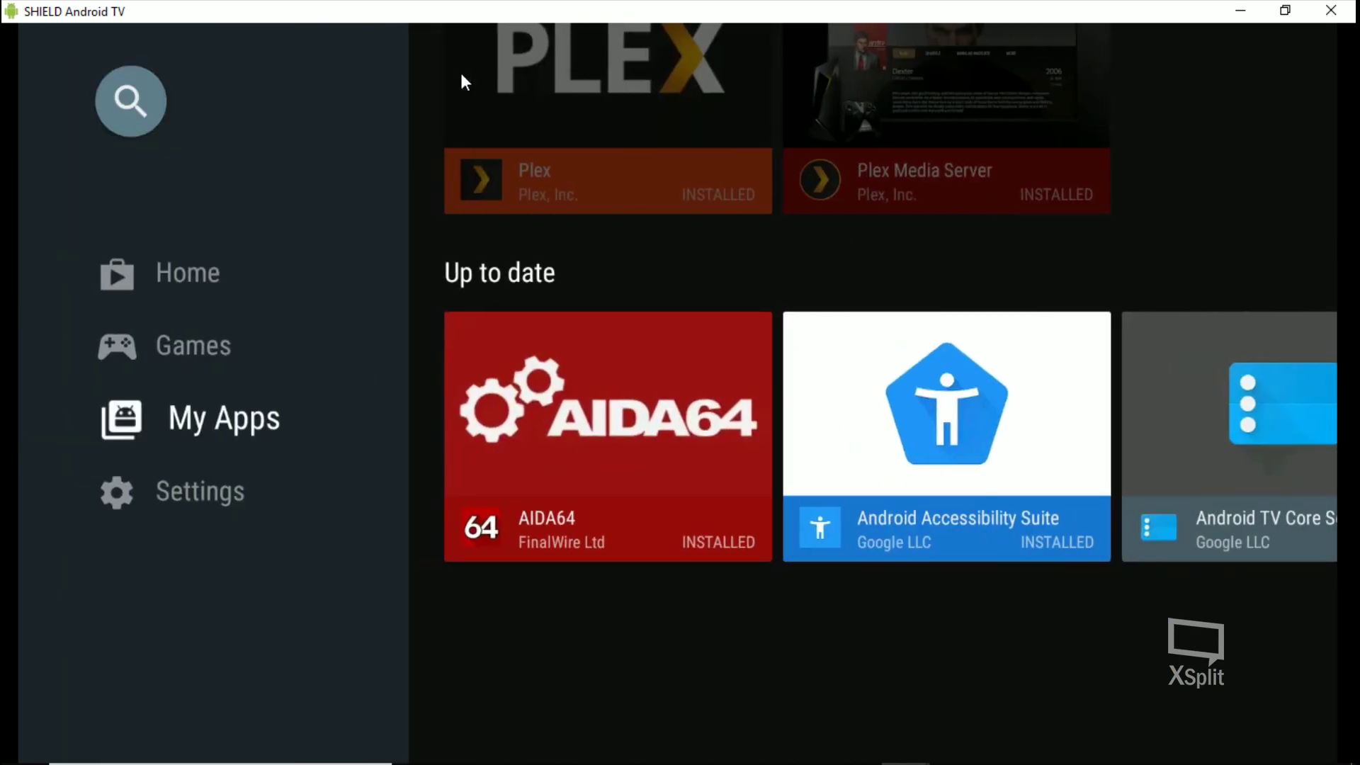
- Keep Auto-update apps on Don't auto-update apps, then exit to the Android TV home screen
{"action": "key", "text": "Down"}
{"action": "key", "text": "Right"}
{"action": "key", "text": "Right"}
{"action": "key", "text": "Right"}
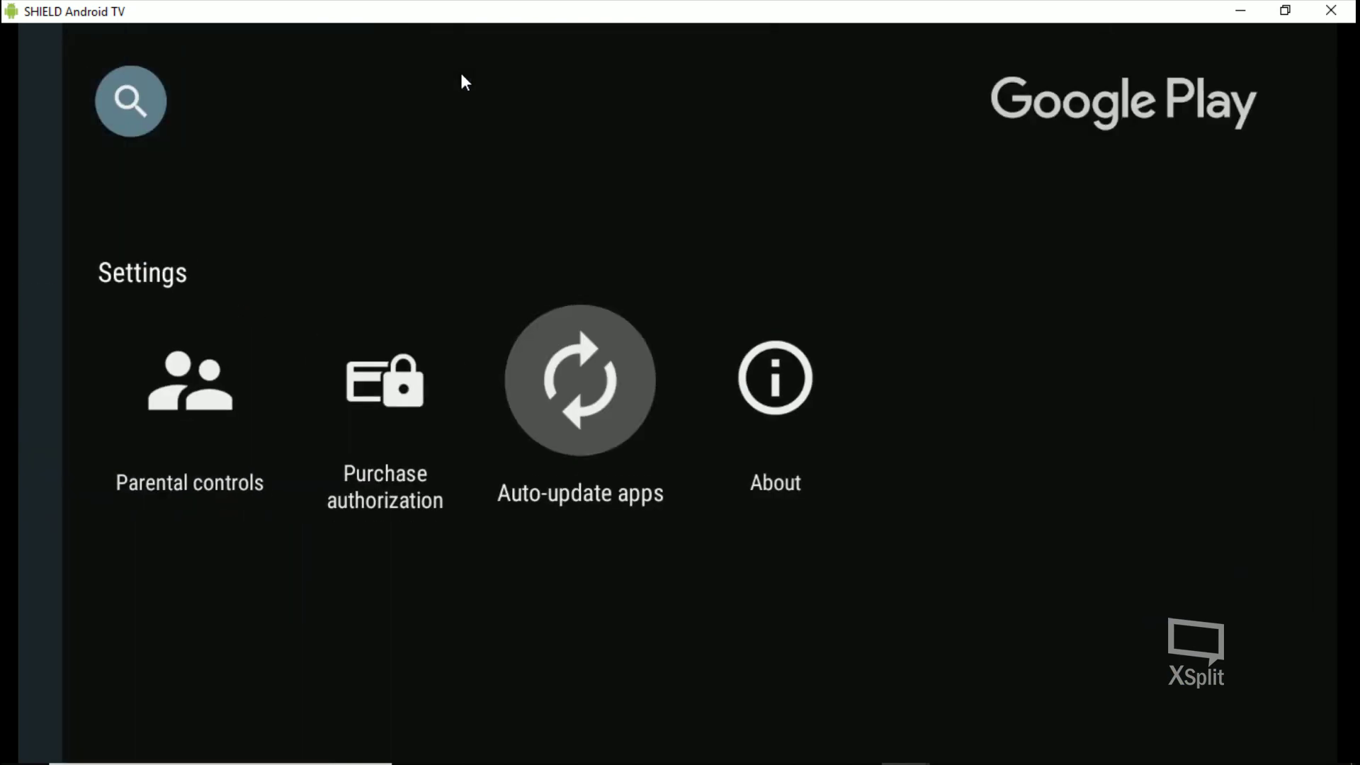
{"action": "key", "text": "Return"}
{"action": "key", "text": "Down"}
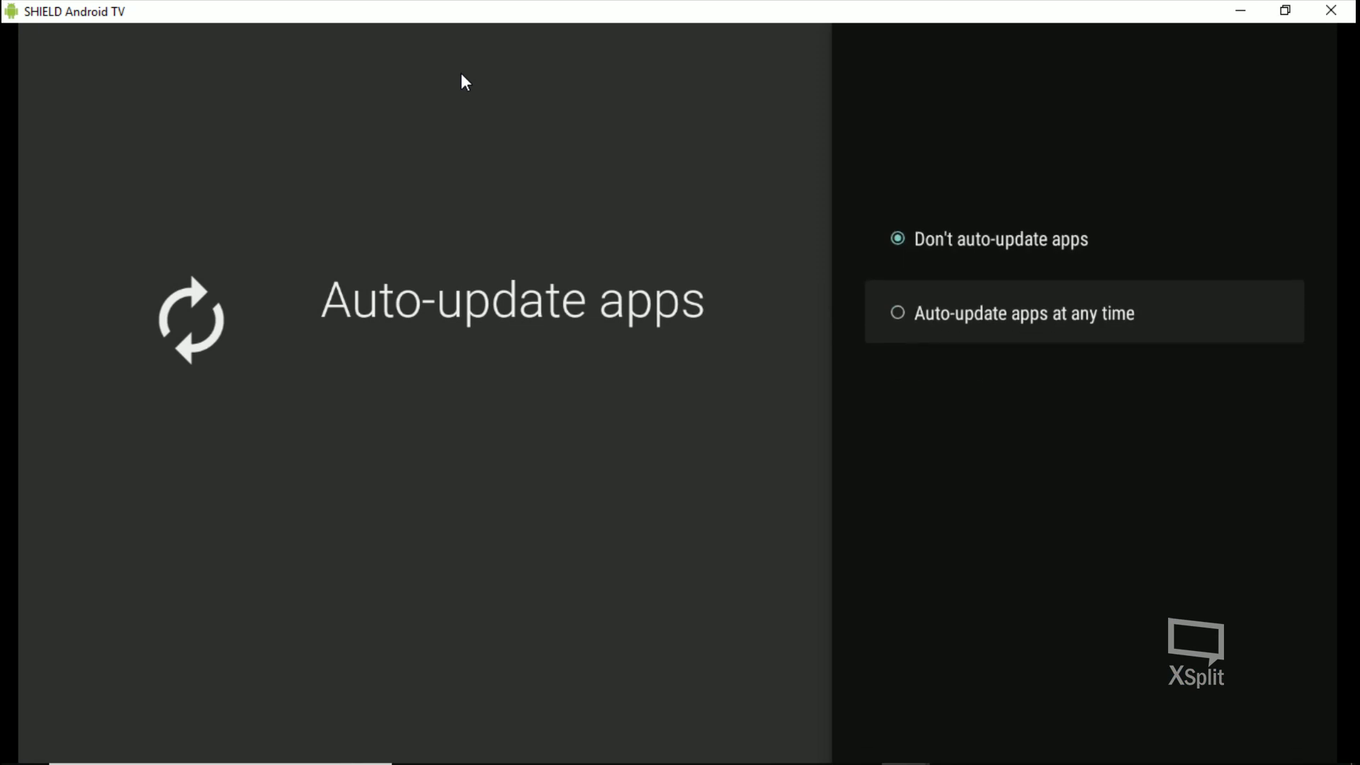
{"action": "key", "text": "Up"}
{"action": "key", "text": "Return"}
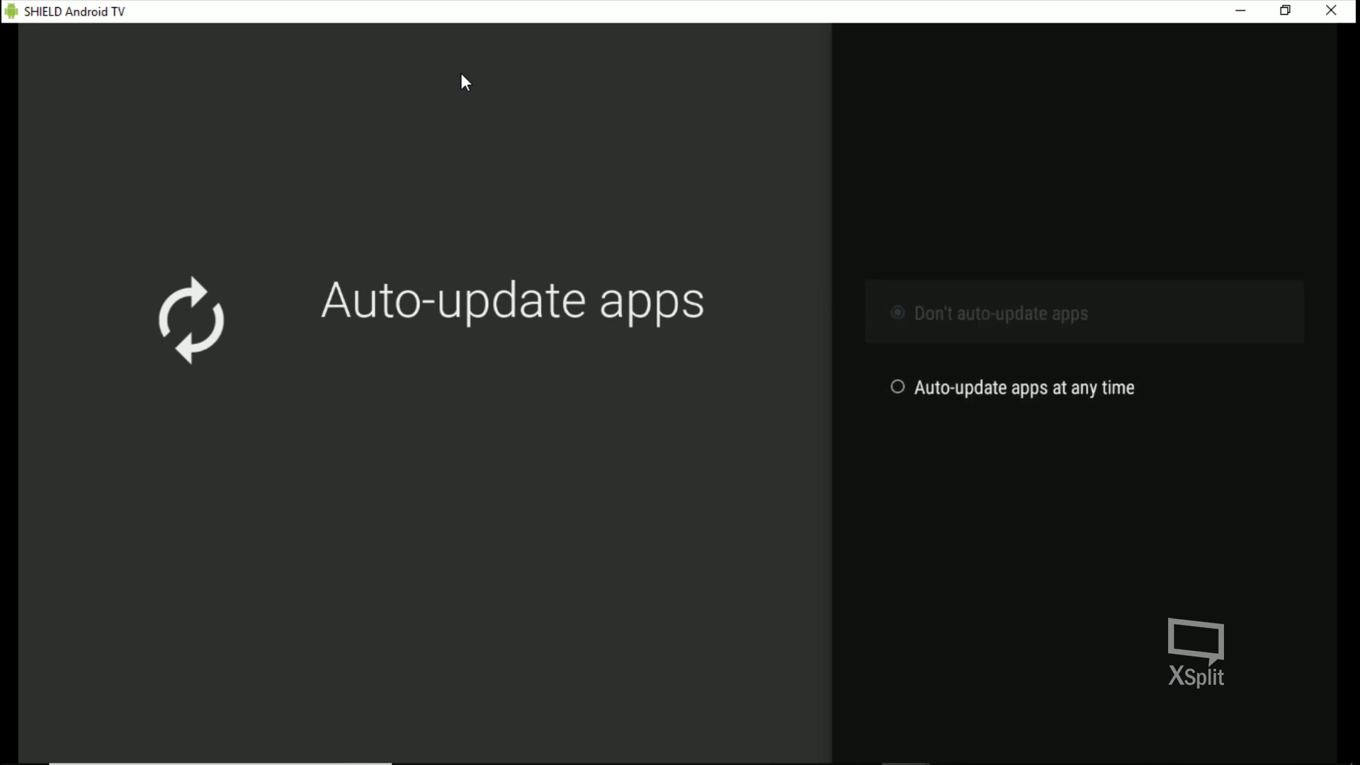
{"action": "key", "text": "Left"}
{"action": "key", "text": "Left"}
{"action": "key", "text": "Left"}
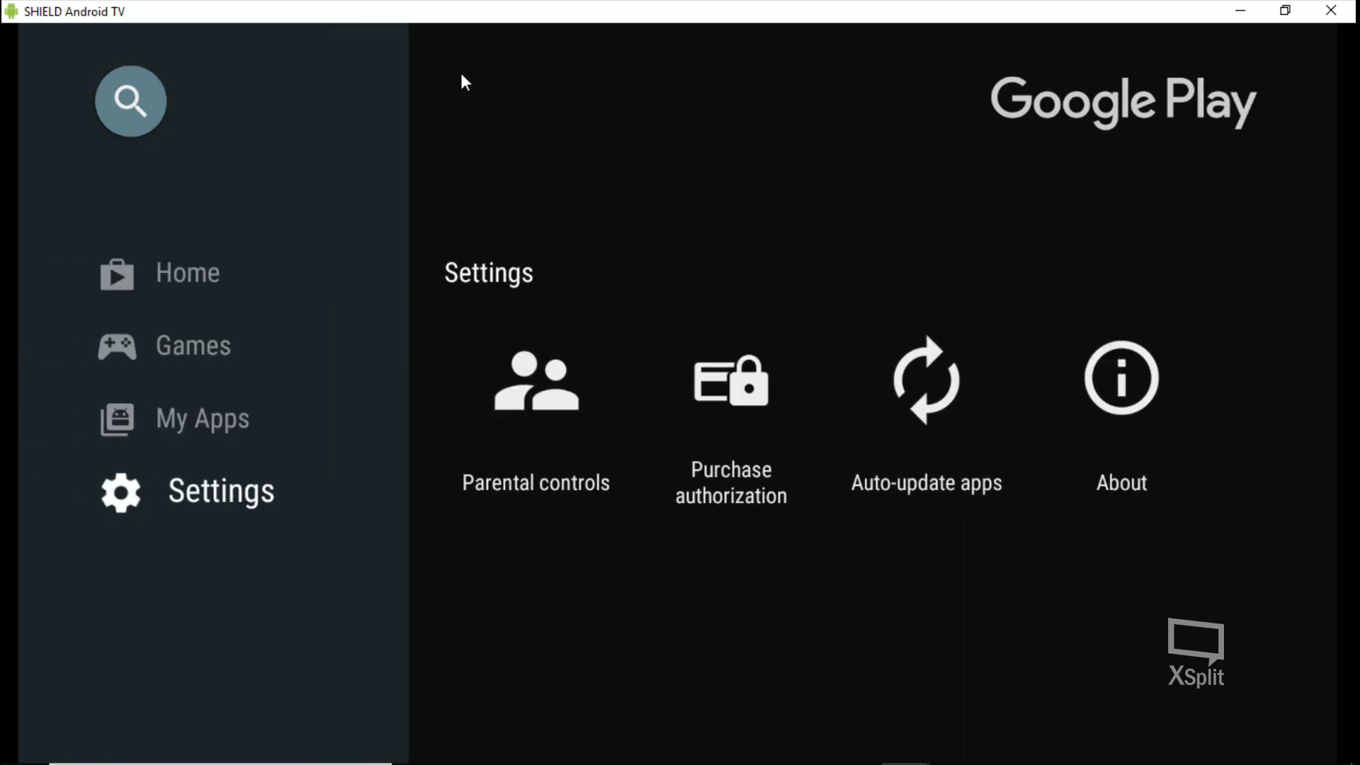
{"action": "key", "text": "Escape"}
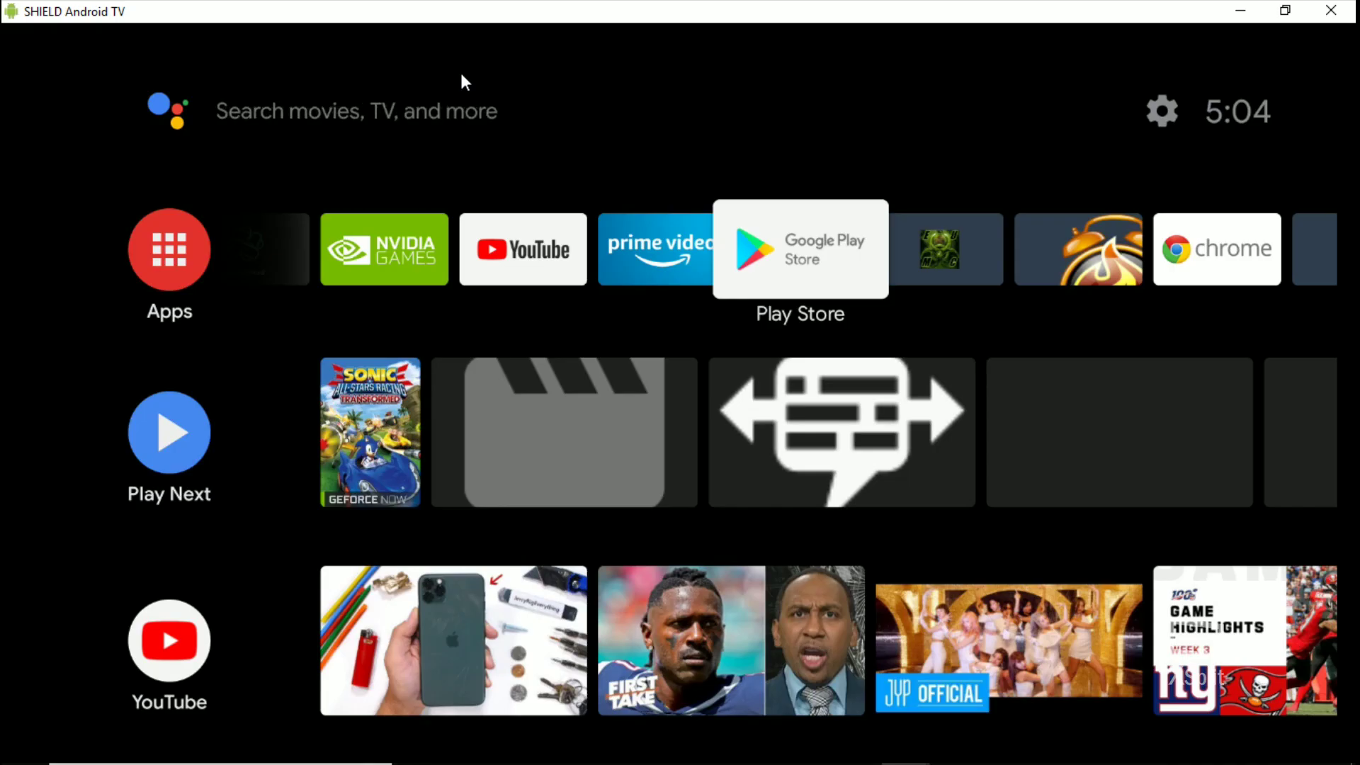
- Launch Filelinked and replace the old store code with 64066022 to open its file list
{"action": "key", "text": "Left"}
{"action": "key", "text": "Left"}
{"action": "key", "text": "Left"}
{"action": "key", "text": "Left"}
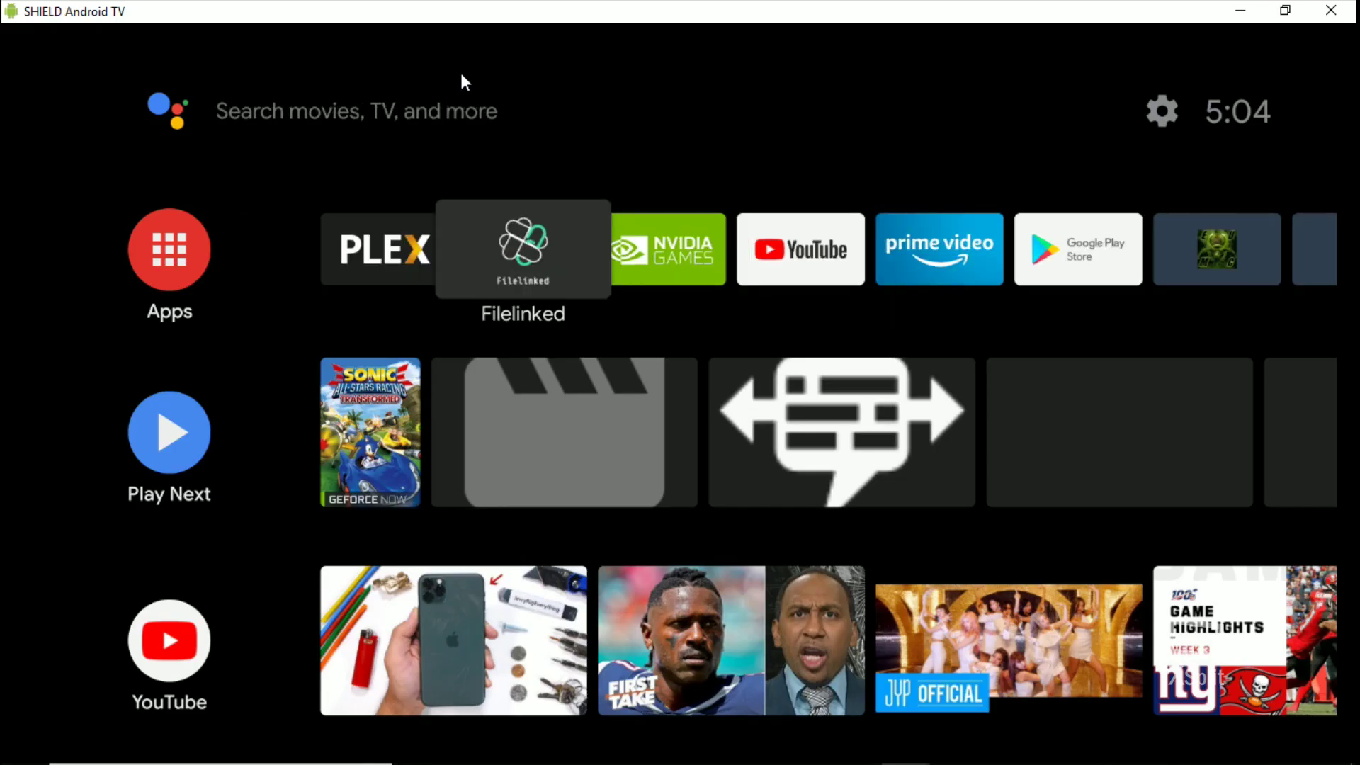
{"action": "key", "text": "Return"}
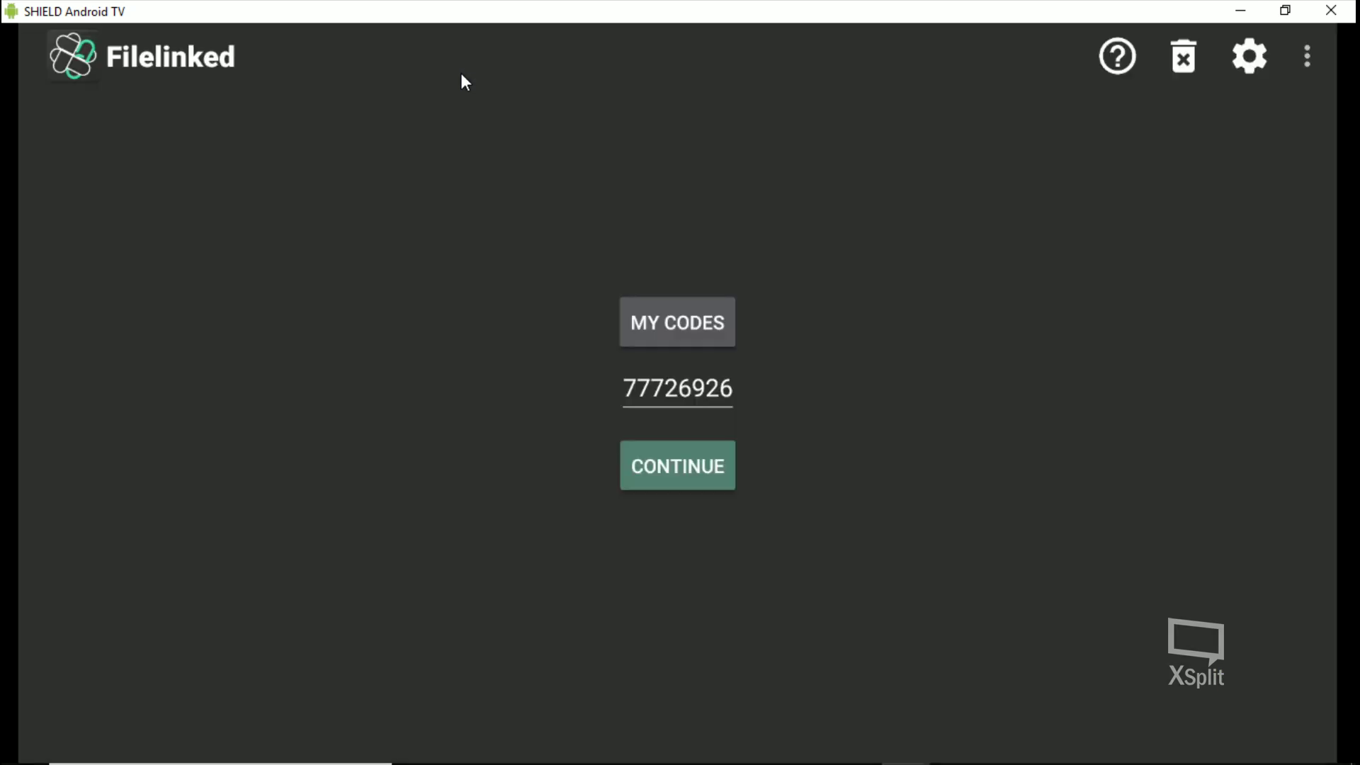
{"action": "key", "text": "BackSpace"}
{"action": "key", "text": "BackSpace"}
{"action": "key", "text": "BackSpace"}
{"action": "key", "text": "BackSpace"}
{"action": "key", "text": "BackSpace"}
{"action": "key", "text": "BackSpace"}
{"action": "key", "text": "BackSpace"}
{"action": "key", "text": "BackSpace"}
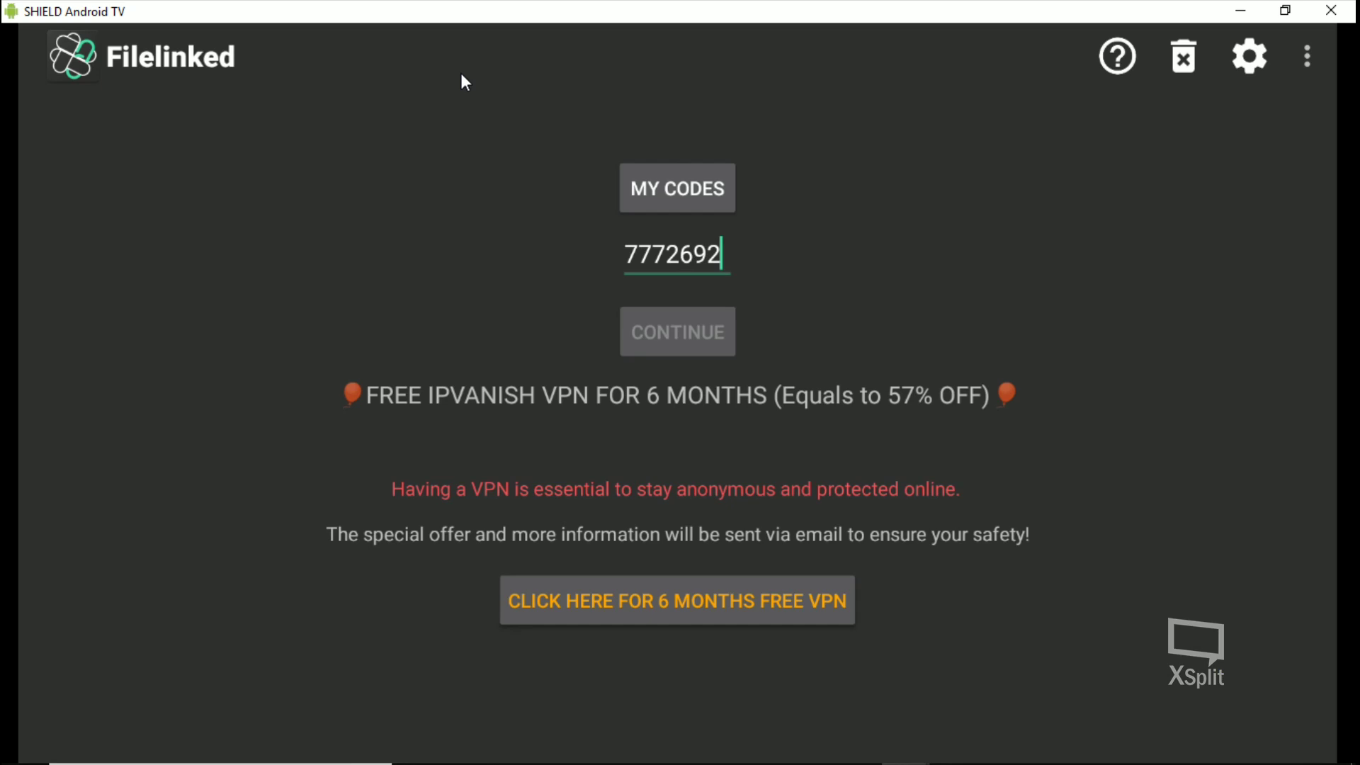
{"action": "type", "text": "6"}
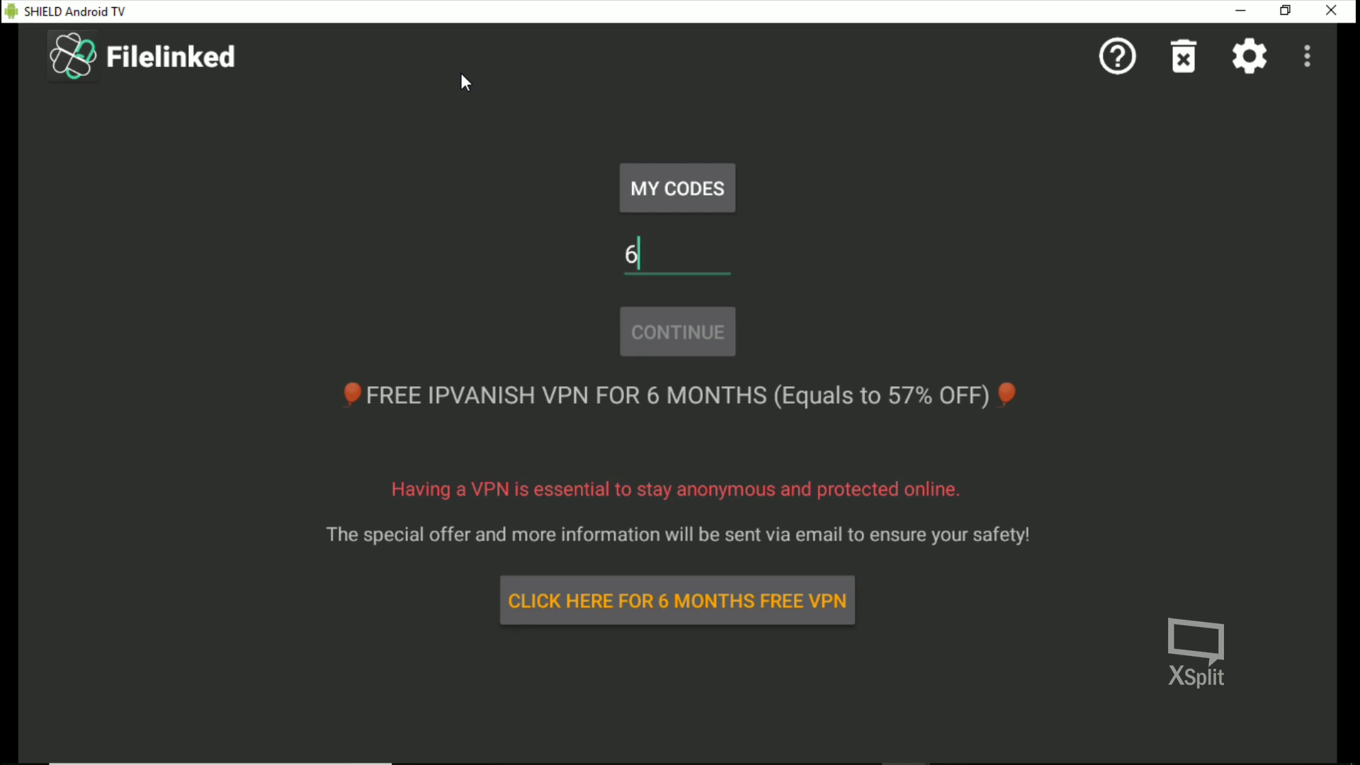
{"action": "type", "text": "4066022"}
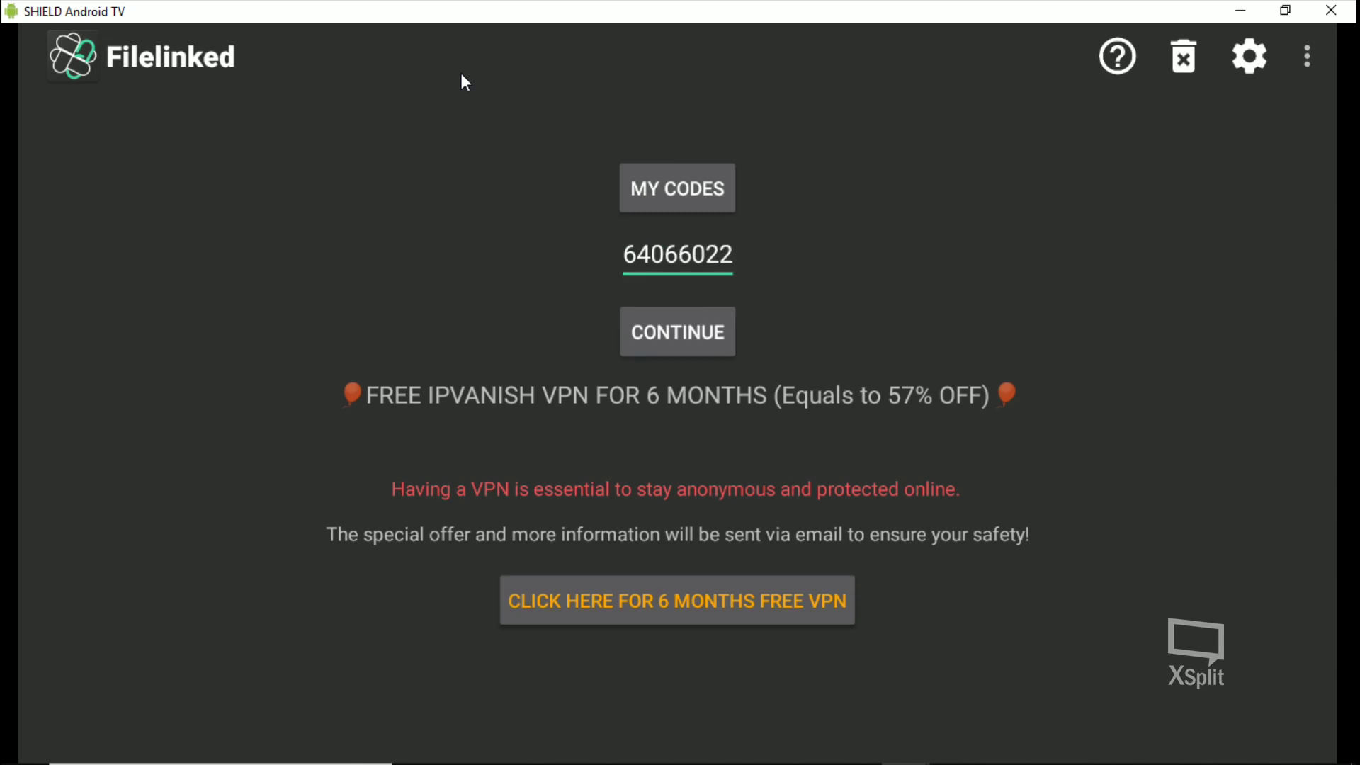
{"action": "key", "text": "Down"}
{"action": "key", "text": "Return"}
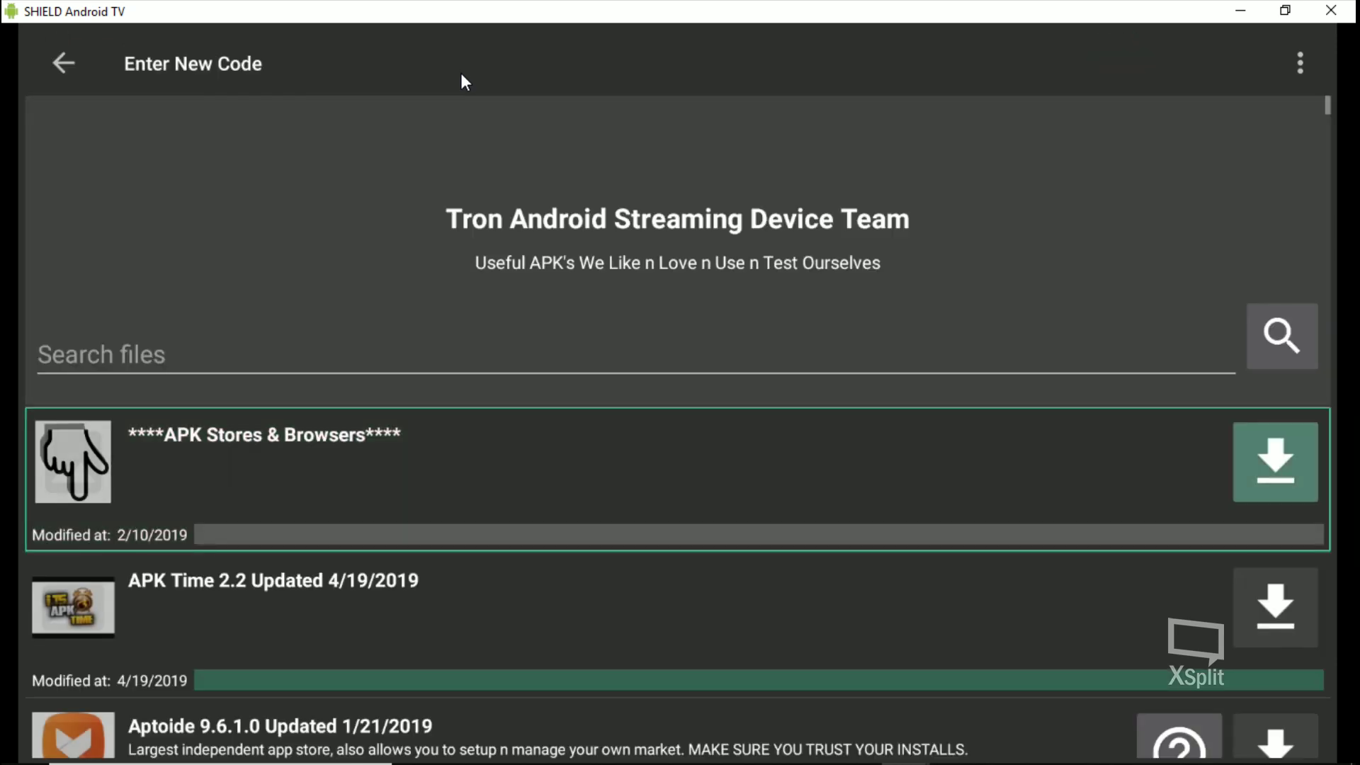
- Browse the top of the APK list and dismiss the promo popup
{"action": "key", "text": "Down"}
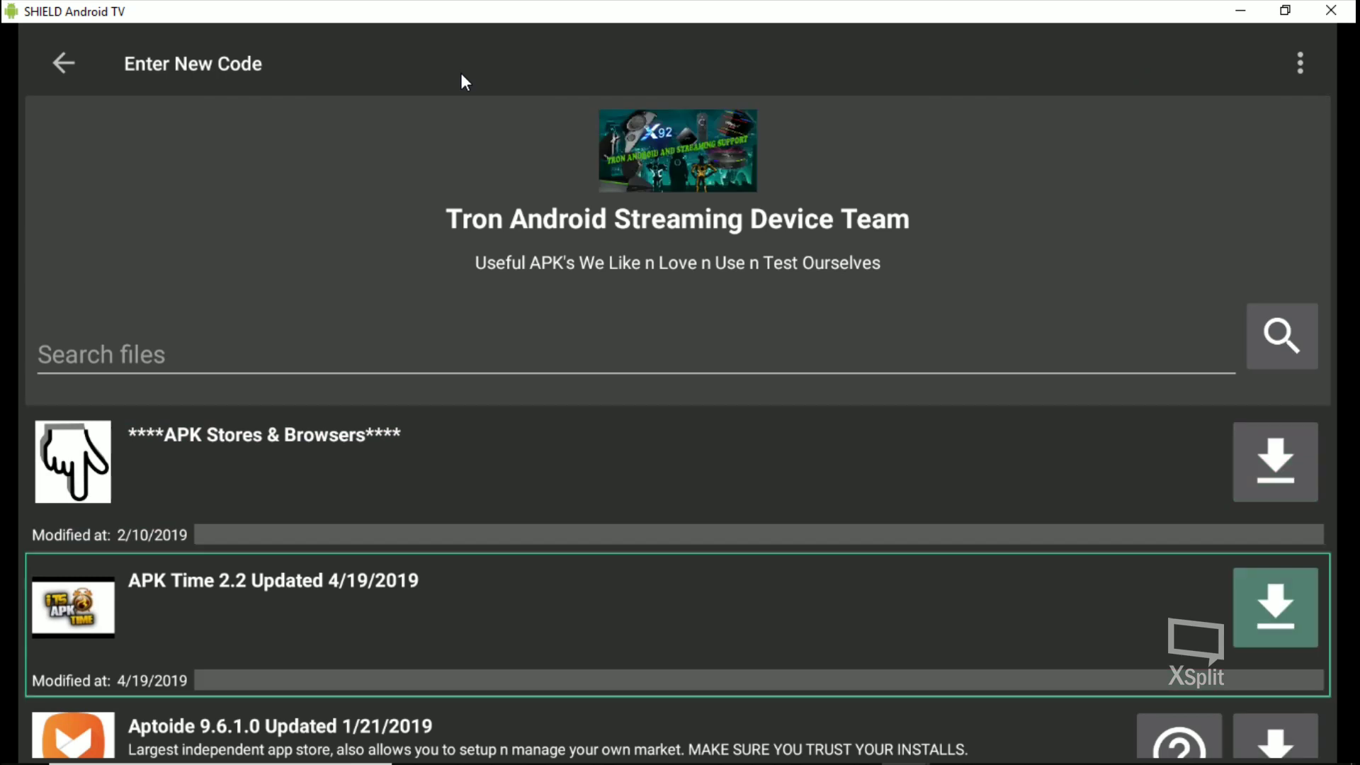
{"action": "key", "text": "Up"}
{"action": "key", "text": "Up"}
{"action": "key", "text": "Down"}
{"action": "key", "text": "Down"}
{"action": "key", "text": "Down"}
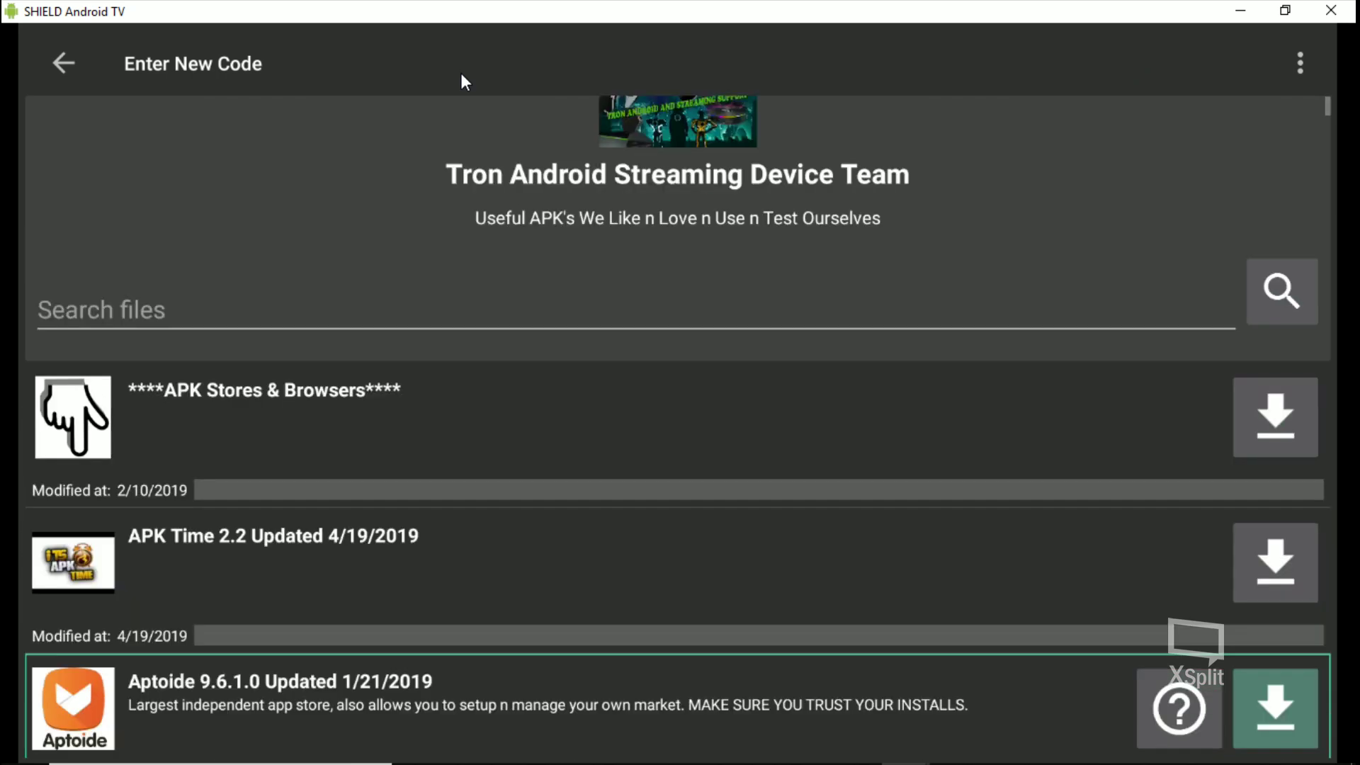
{"action": "key", "text": "Down"}
{"action": "key", "text": "Up"}
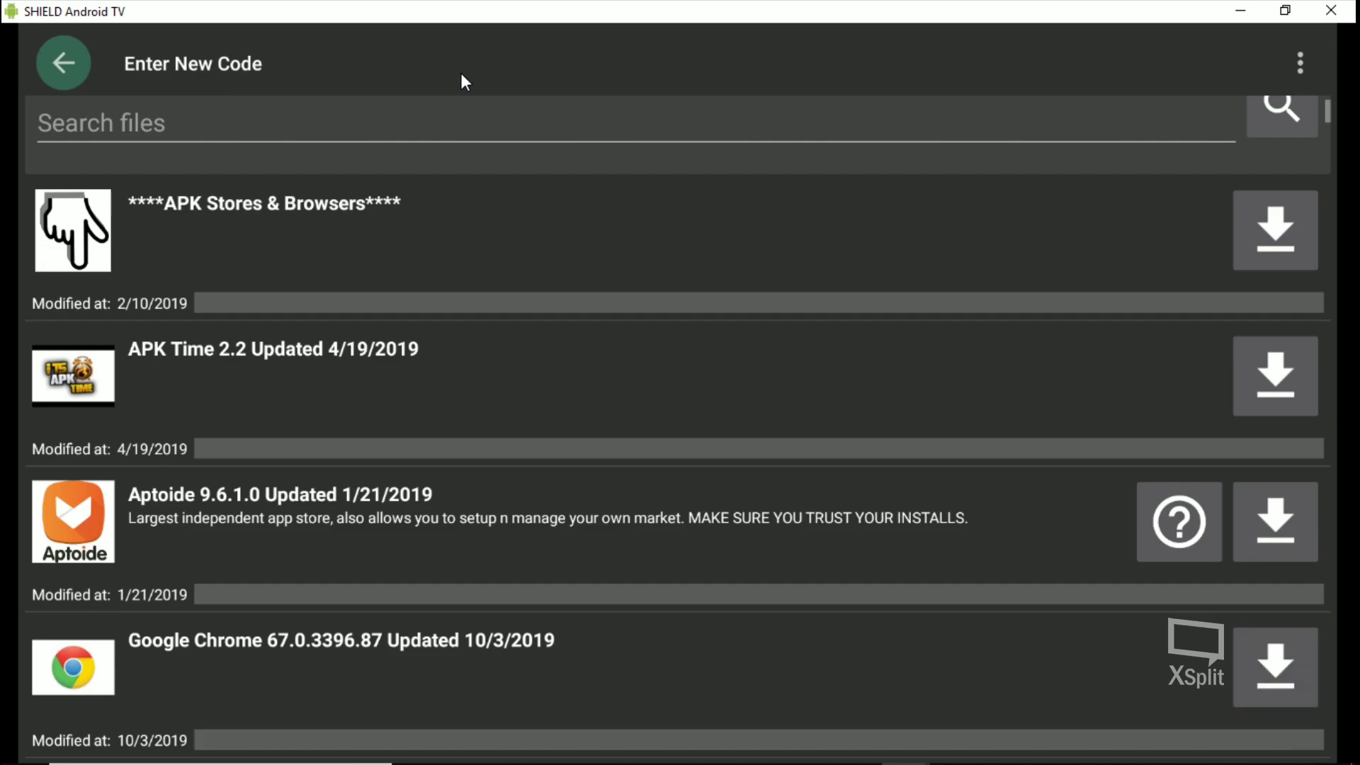
{"action": "key", "text": "Left"}
{"action": "key", "text": "Return"}
- Move down the list past Google Chrome to the Puffin TV 7.7.2.30719 entry
{"action": "key", "text": "Down"}
{"action": "key", "text": "Down"}
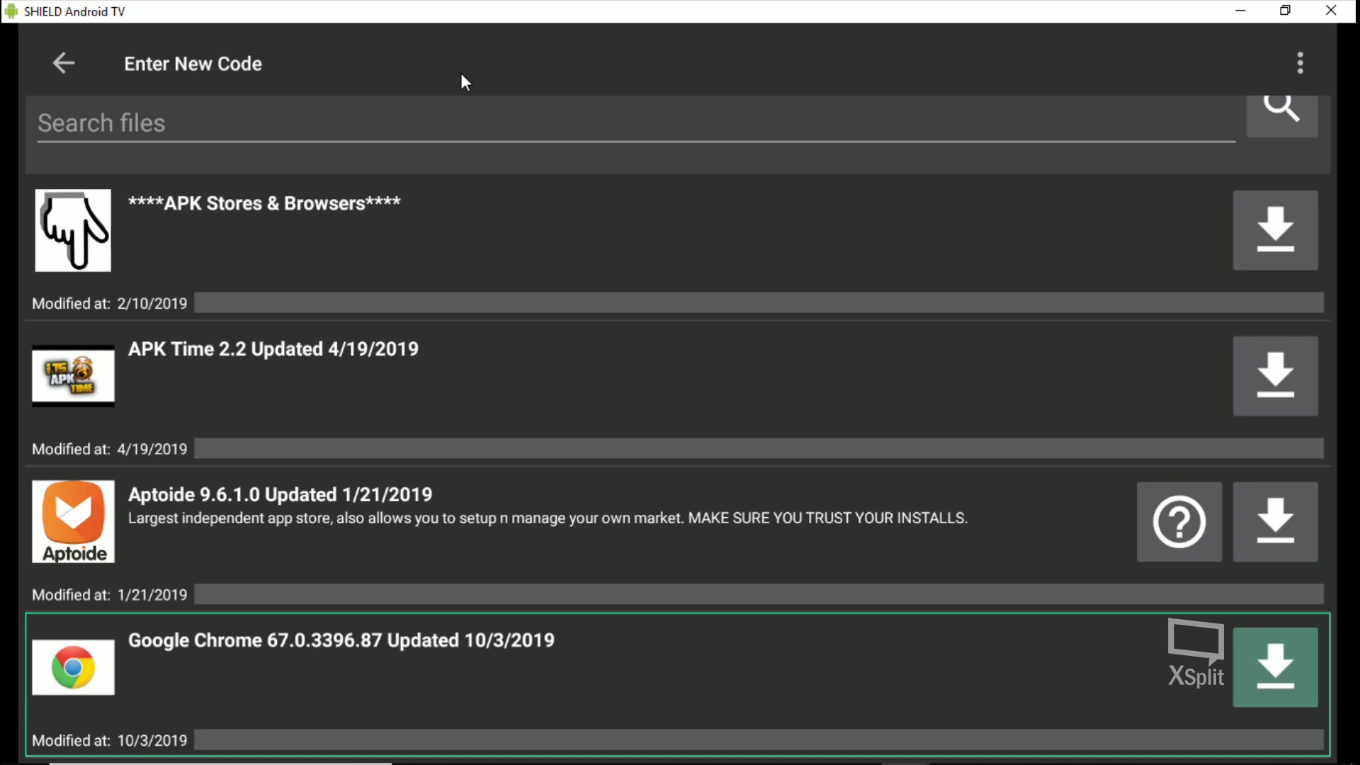
{"action": "key", "text": "Up"}
{"action": "key", "text": "Up"}
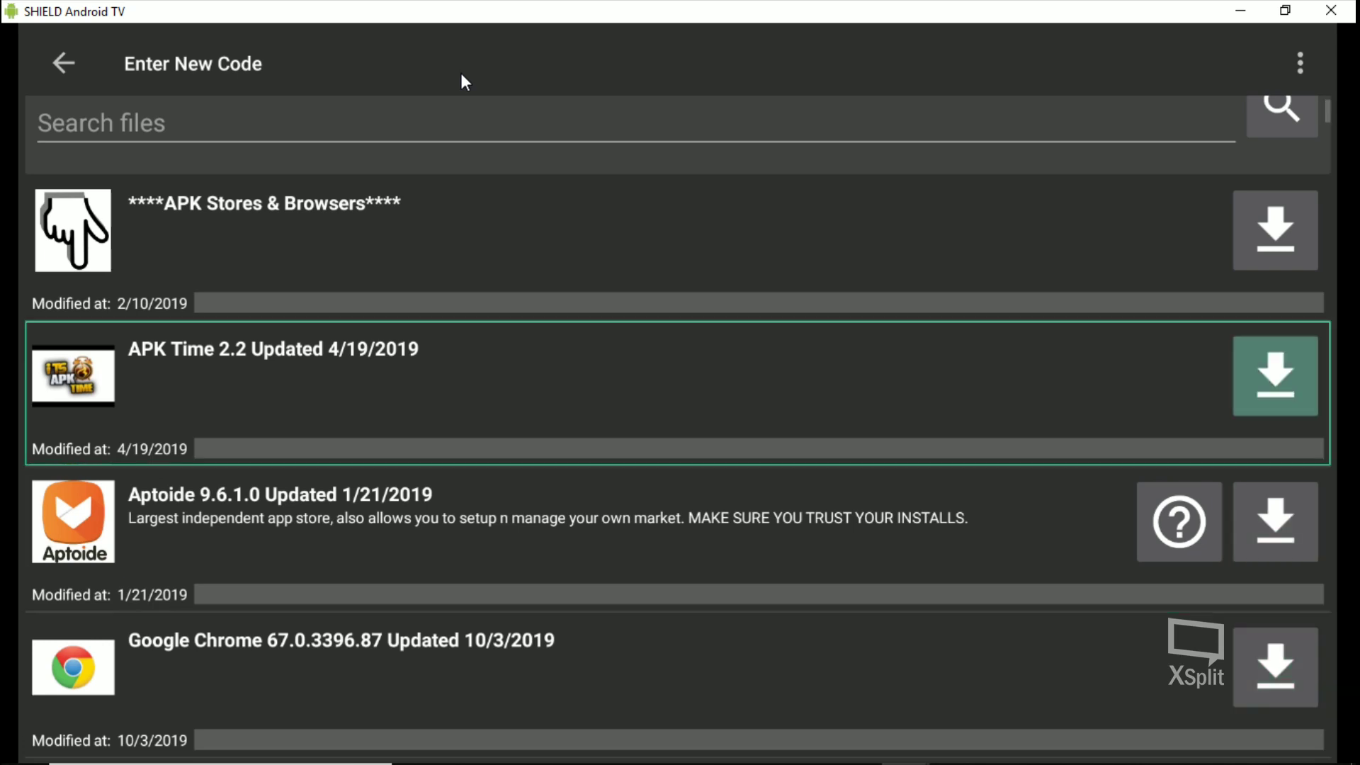
{"action": "key", "text": "Down"}
{"action": "key", "text": "Down"}
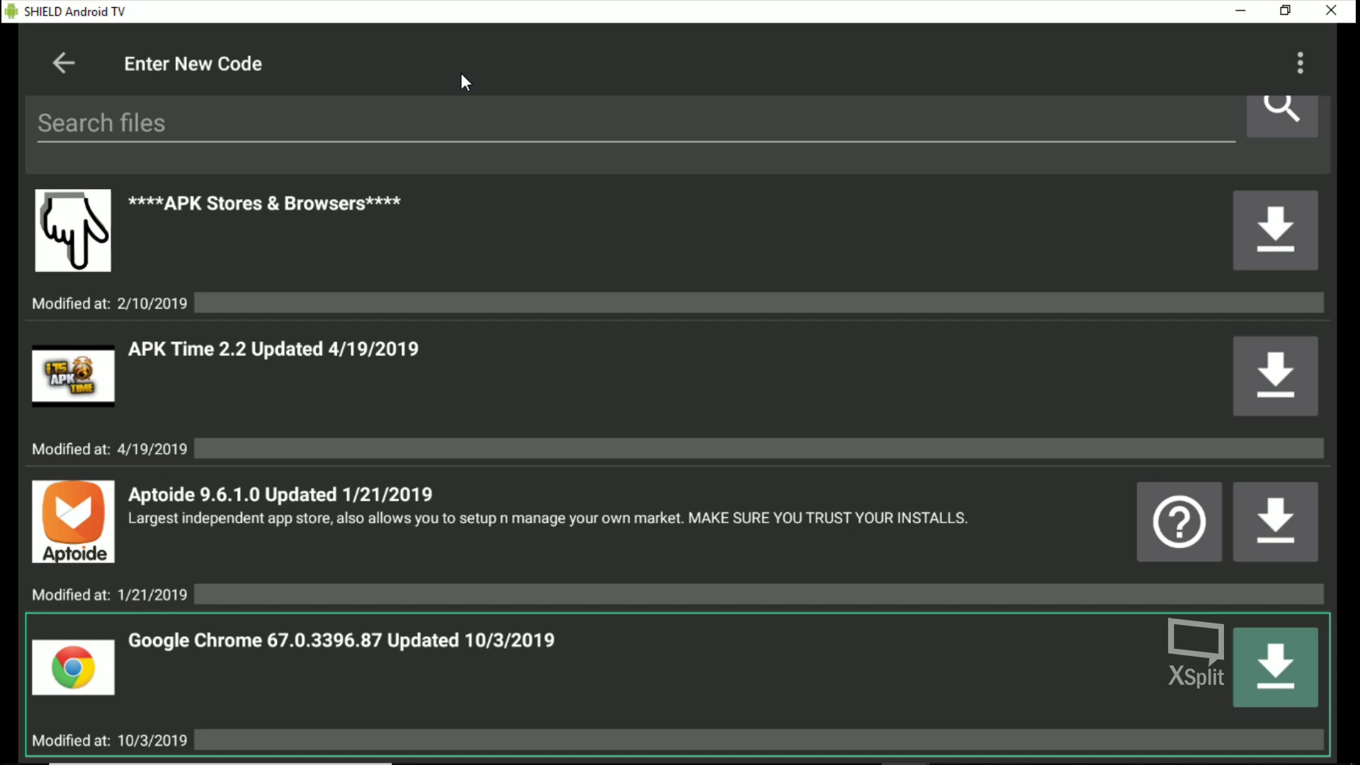
{"action": "key", "text": "Up"}
{"action": "key", "text": "Down"}
{"action": "key", "text": "Down"}
{"action": "key", "text": "Down"}
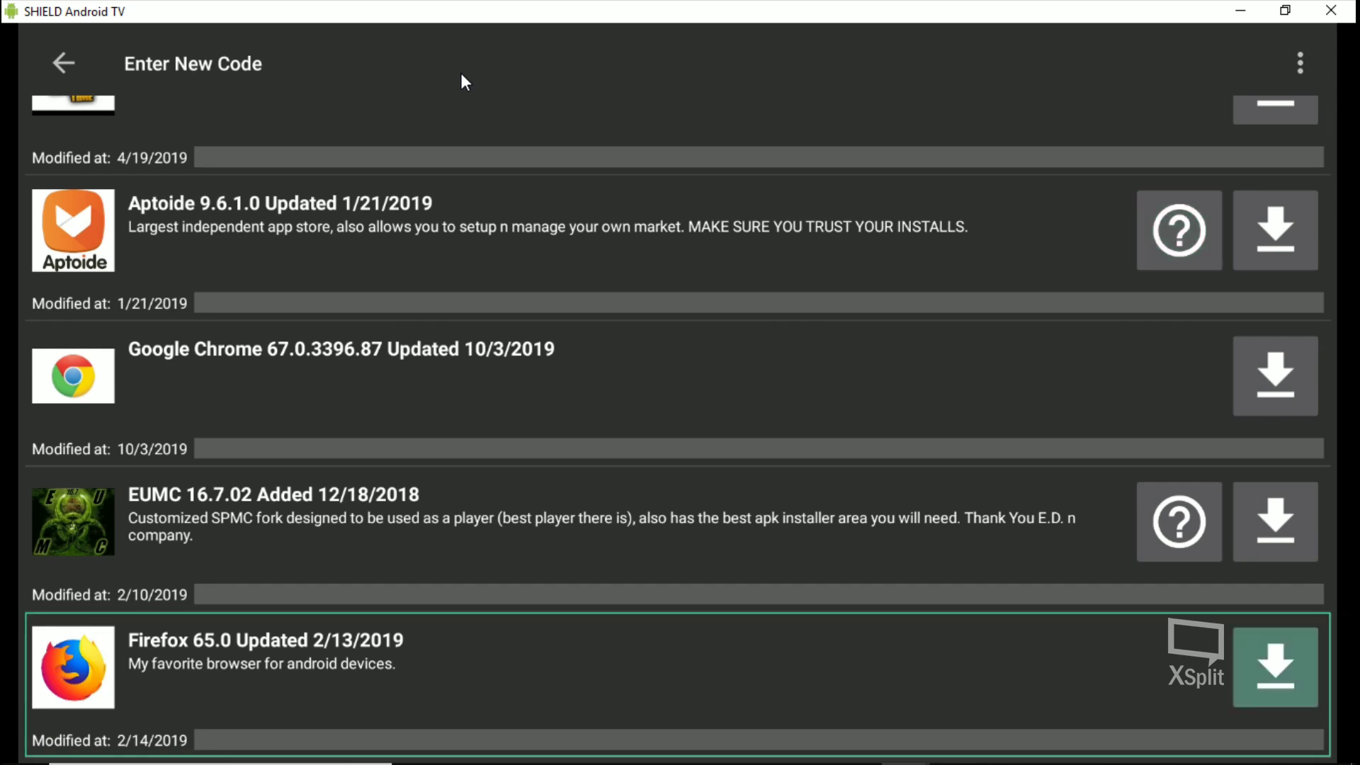
{"action": "key", "text": "Down"}
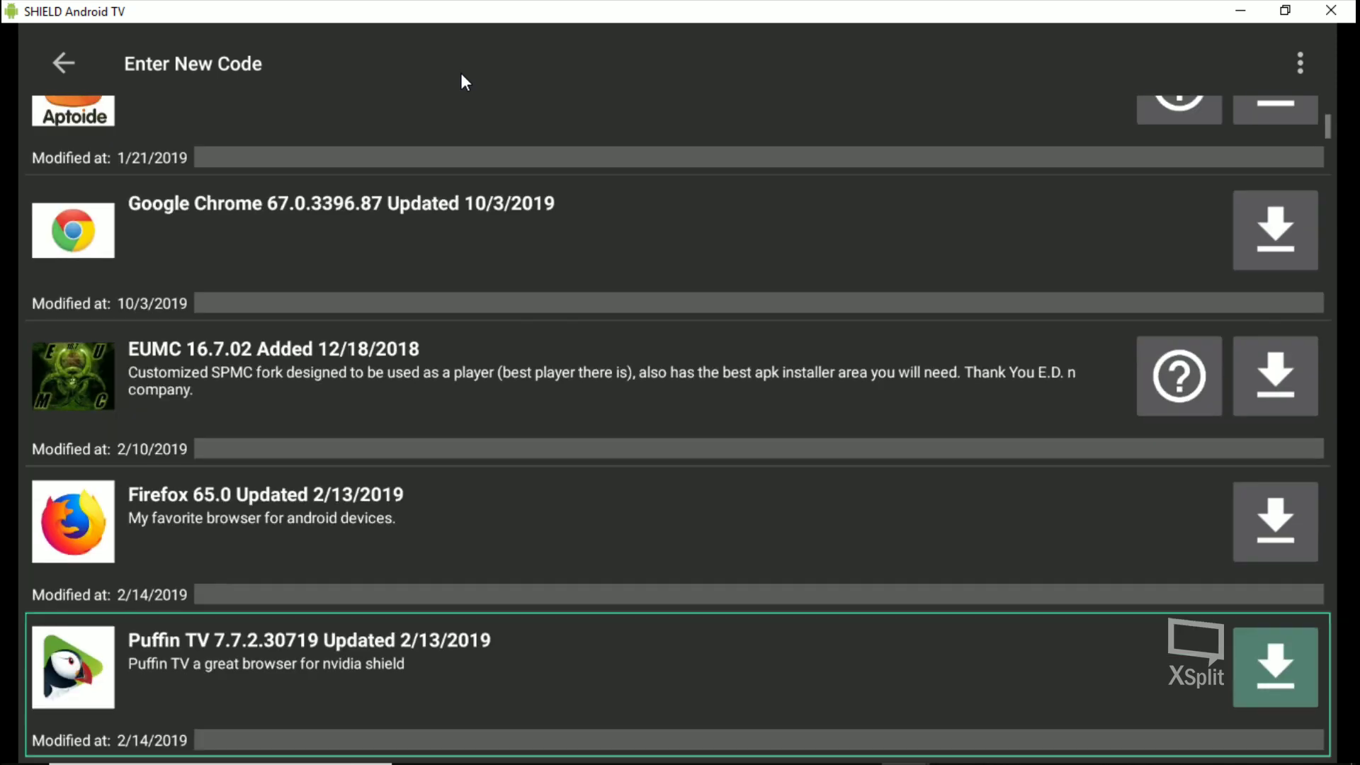